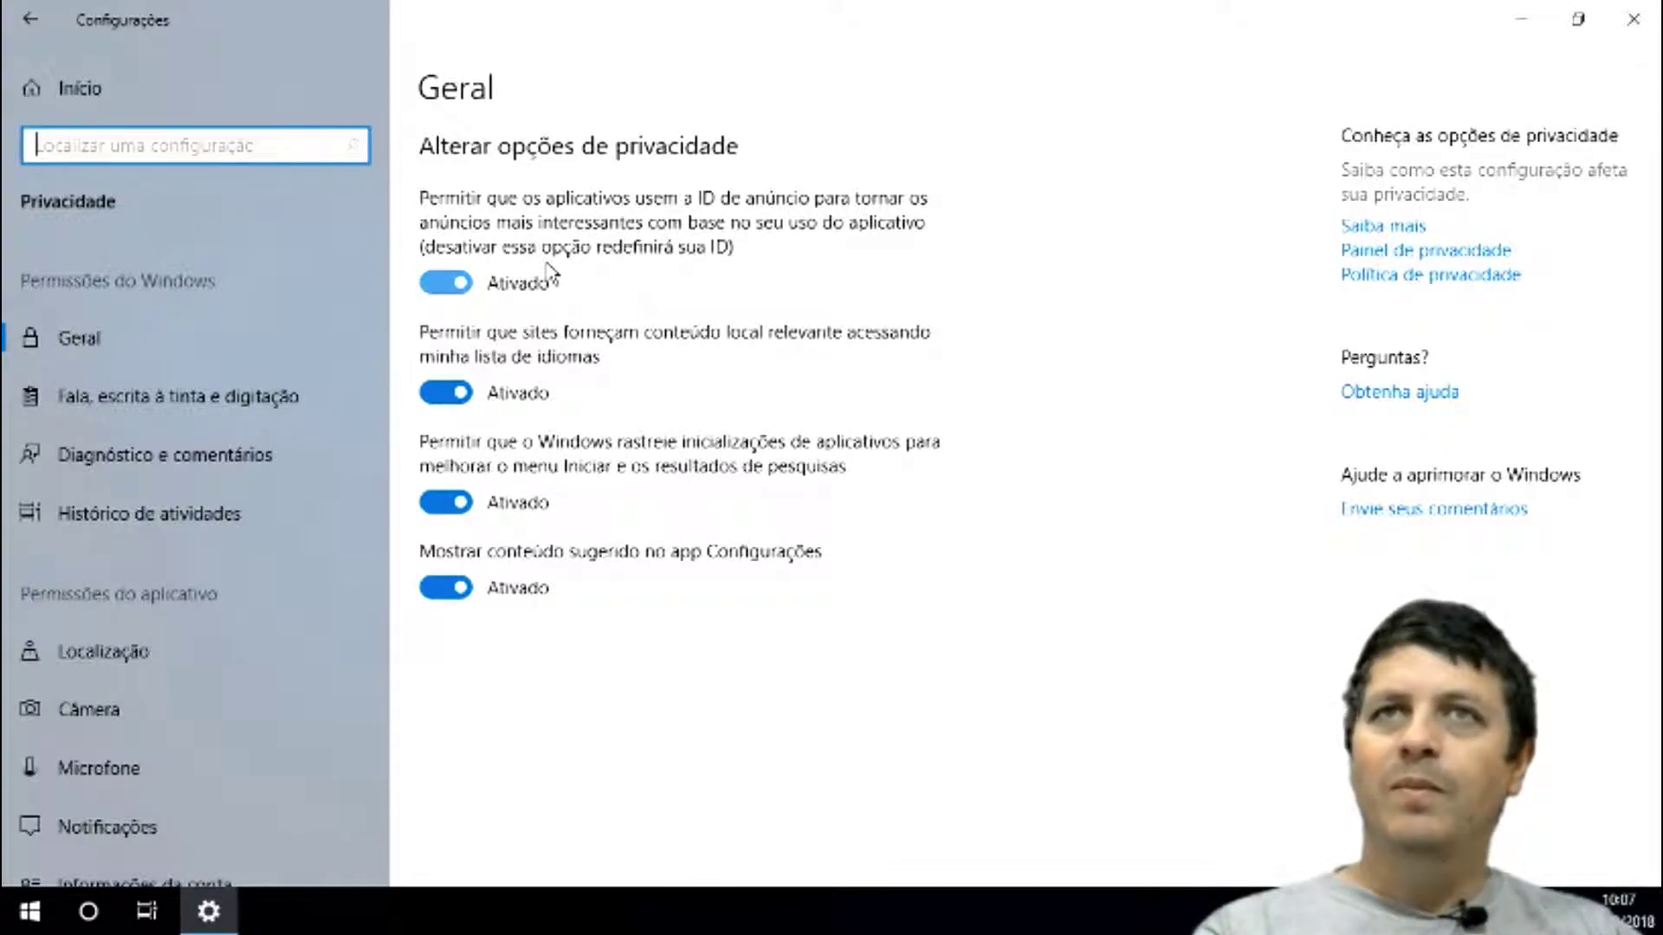
- Switch the advertising ID and the suggested content in Configurações options off and back on in the general privacy settings
click(443, 293)
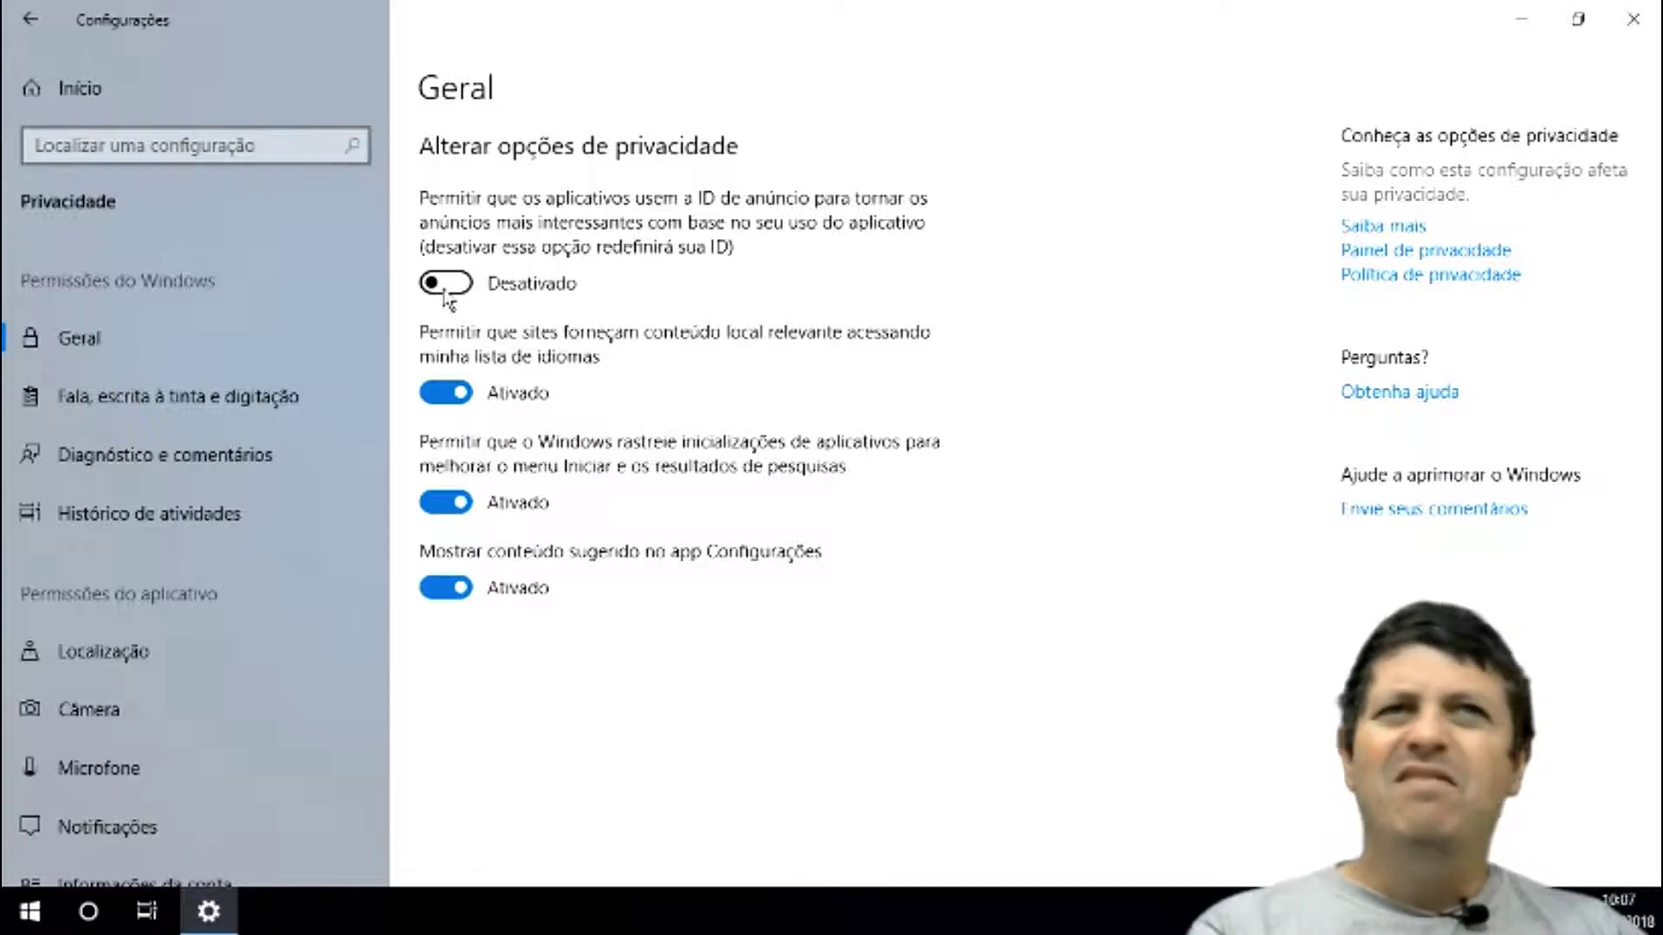
click(446, 295)
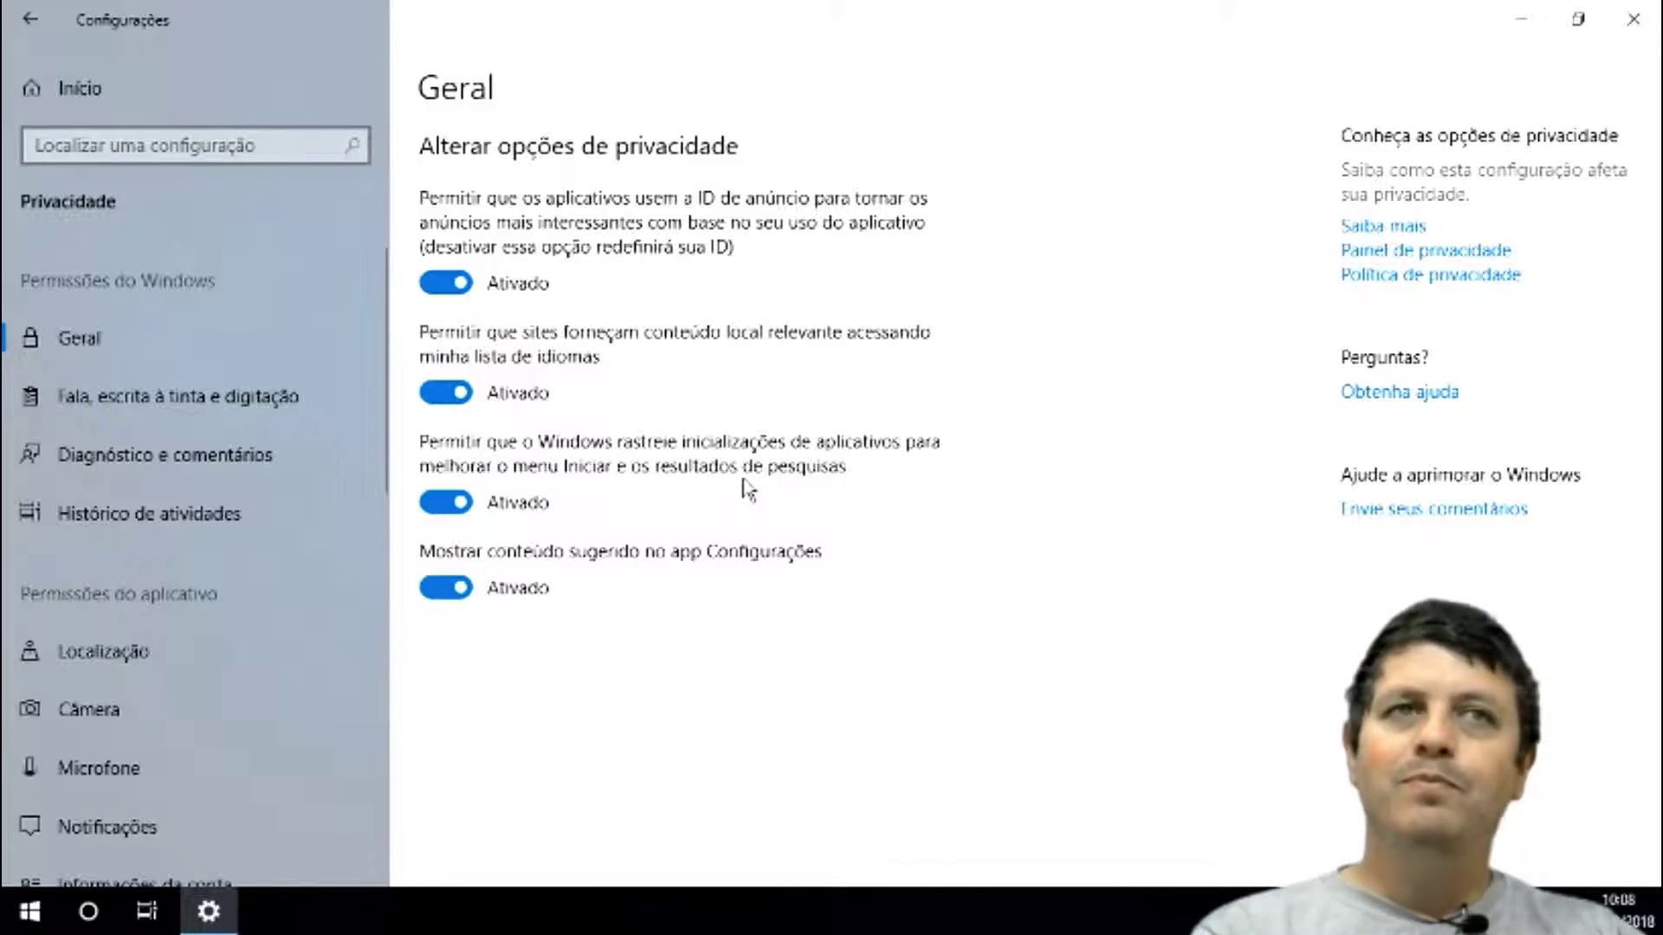
click(30, 911)
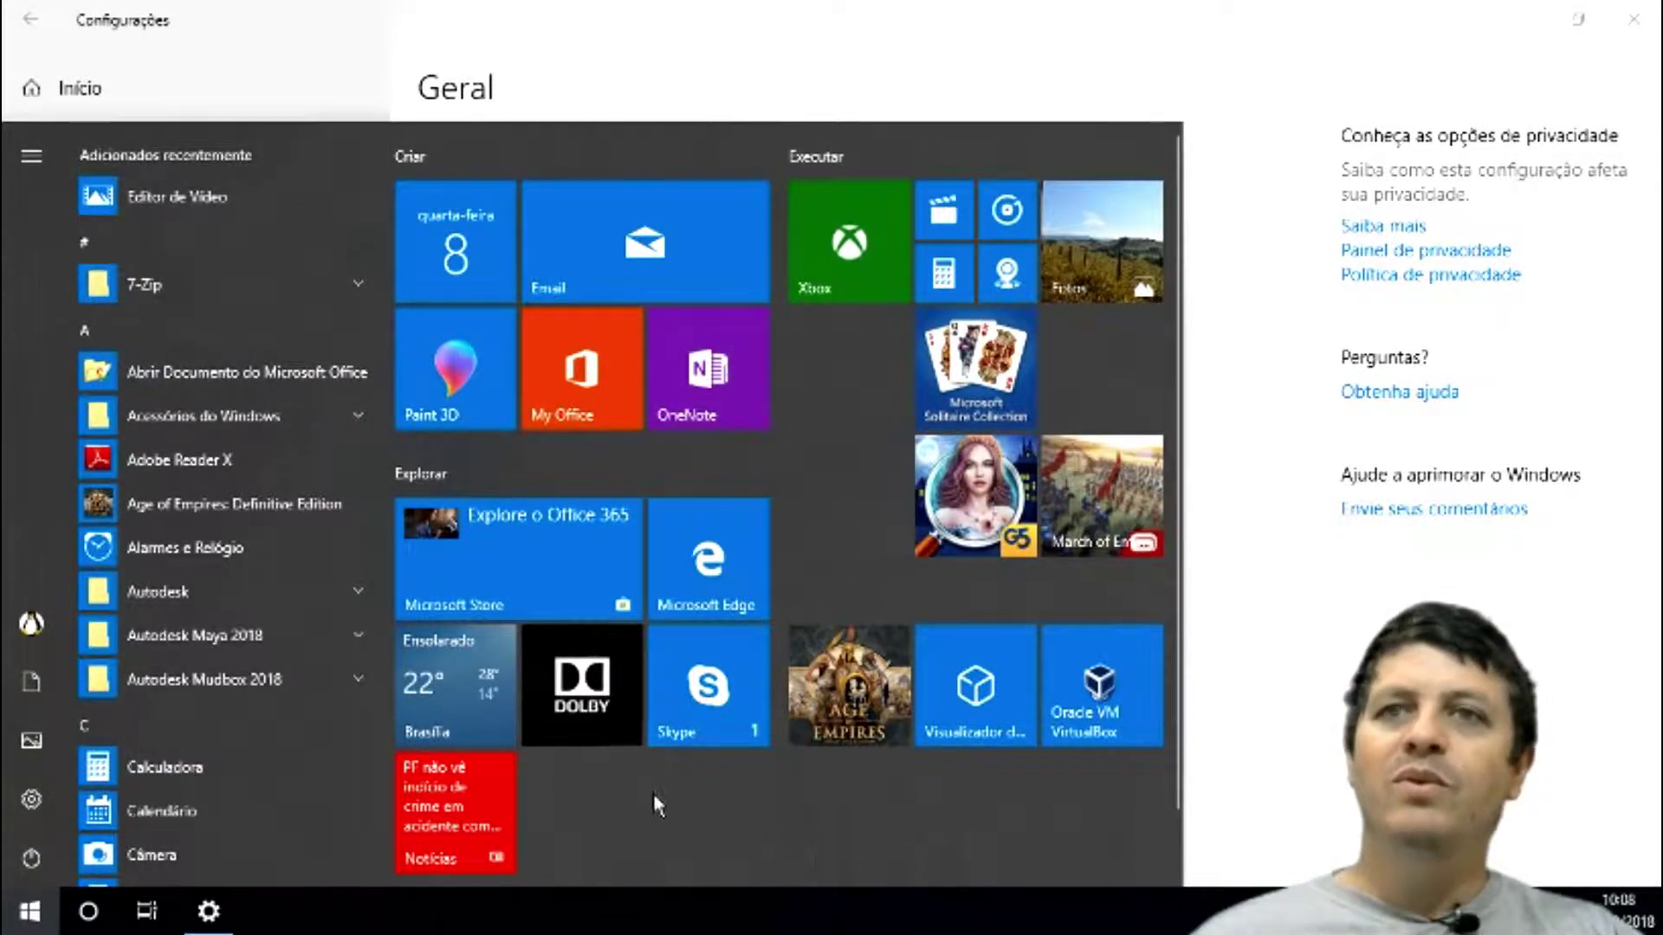
key(Escape)
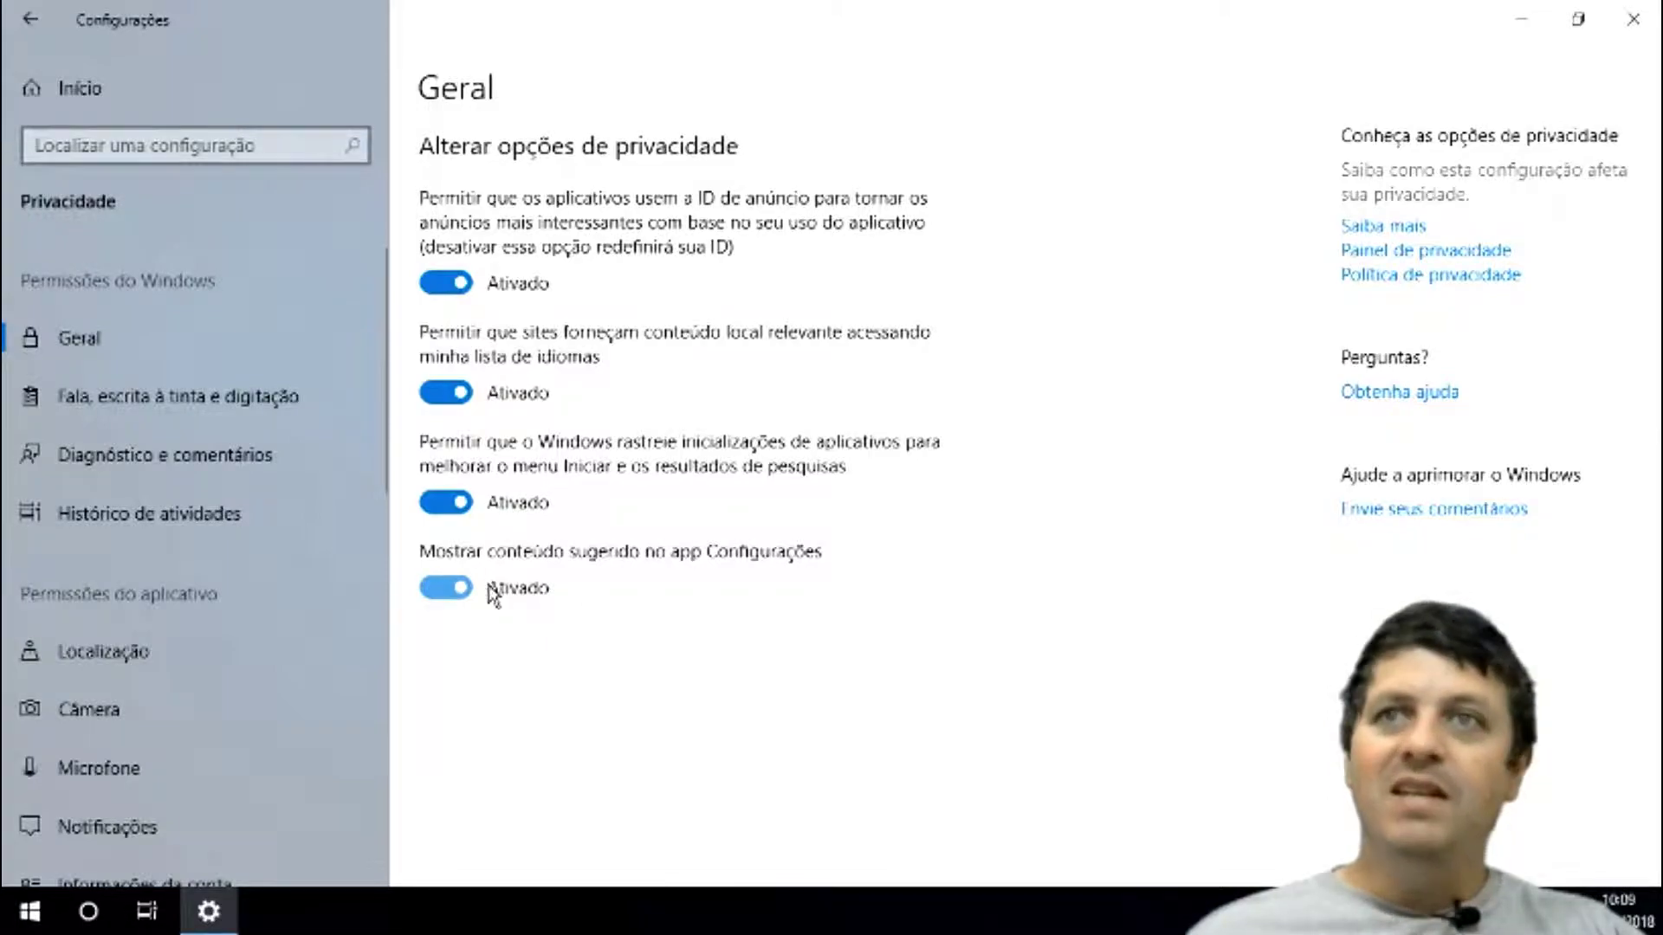
click(457, 600)
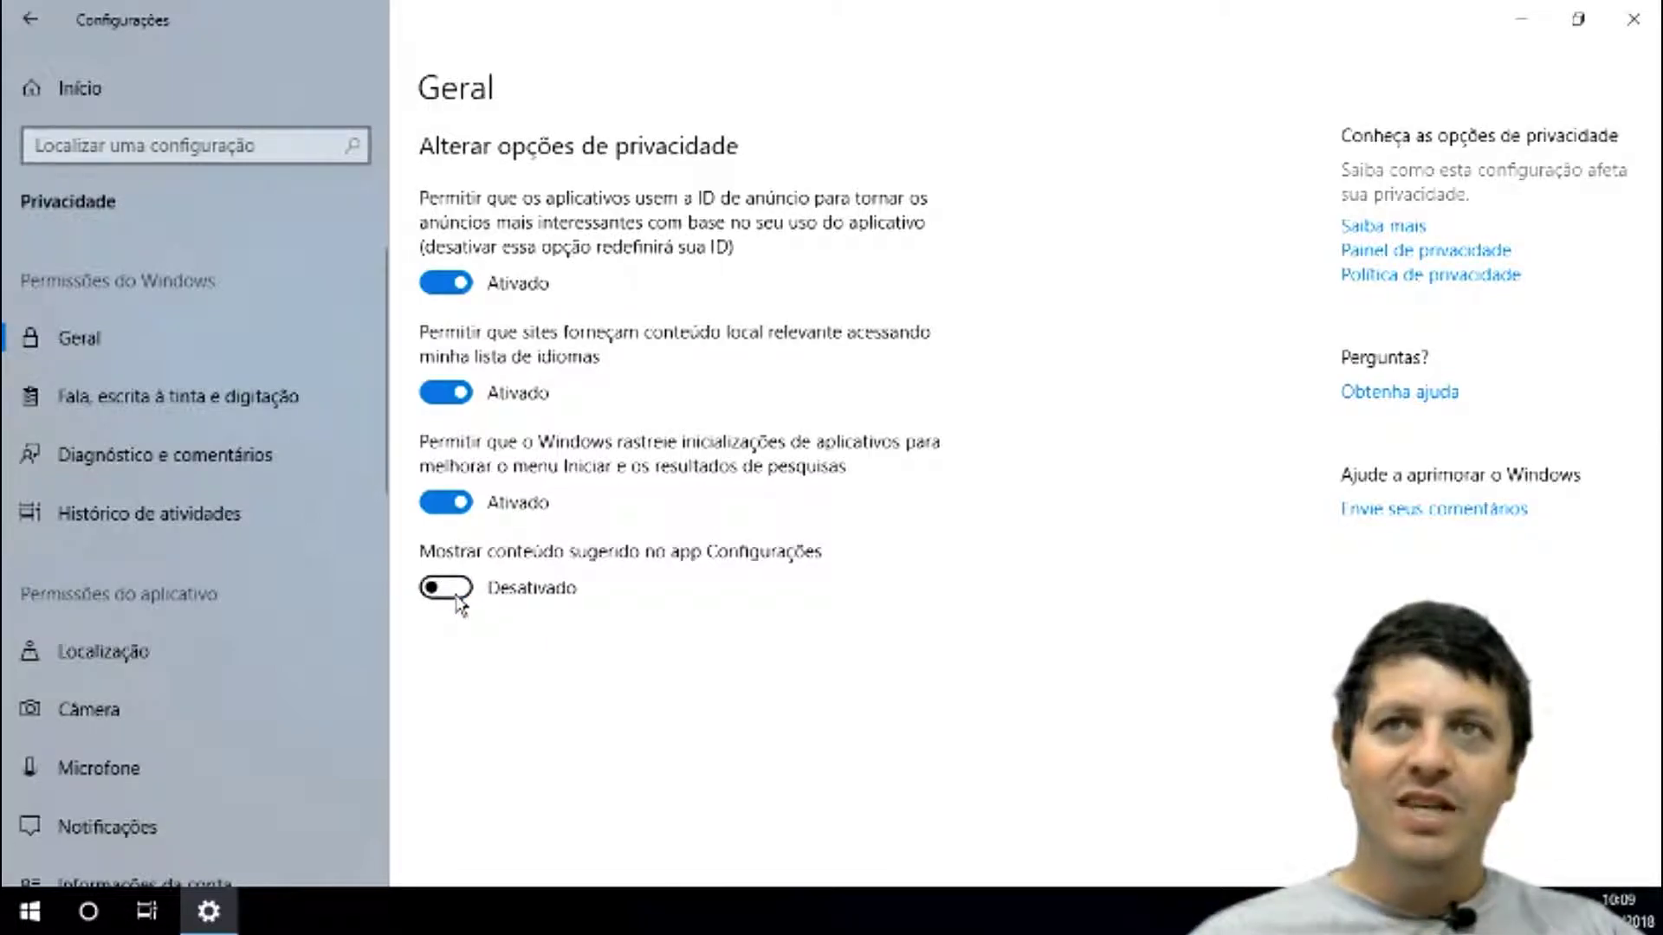
click(457, 598)
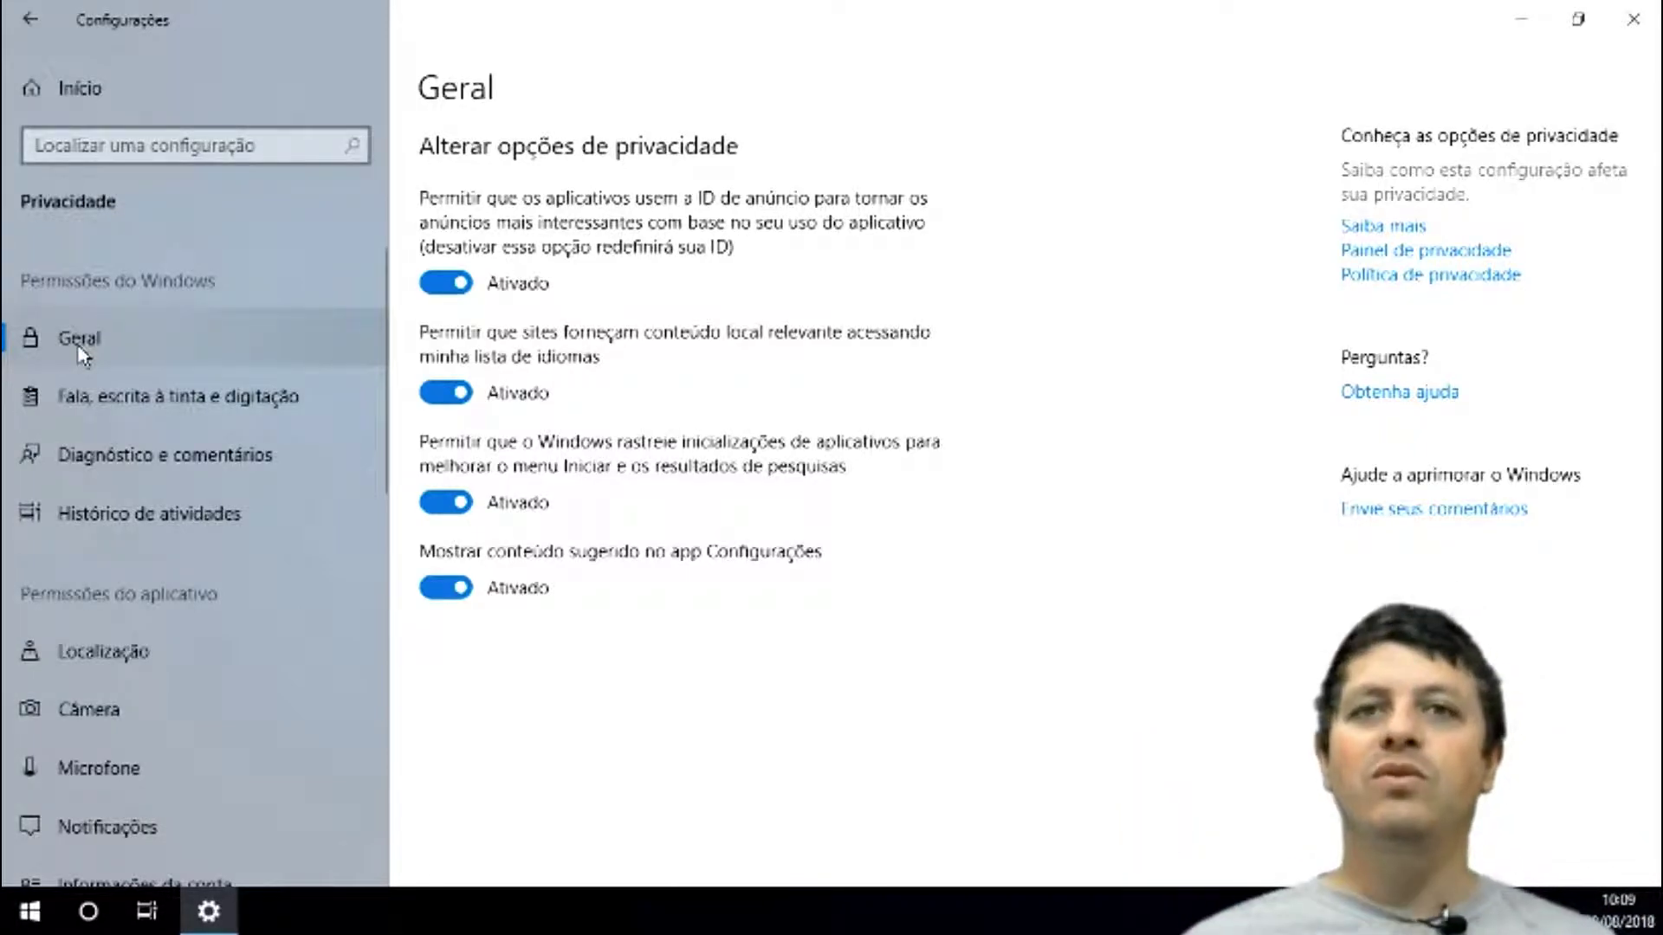
- Activate the speech services and typing suggestions under Fala, escrita à tinta e digitação
click(130, 411)
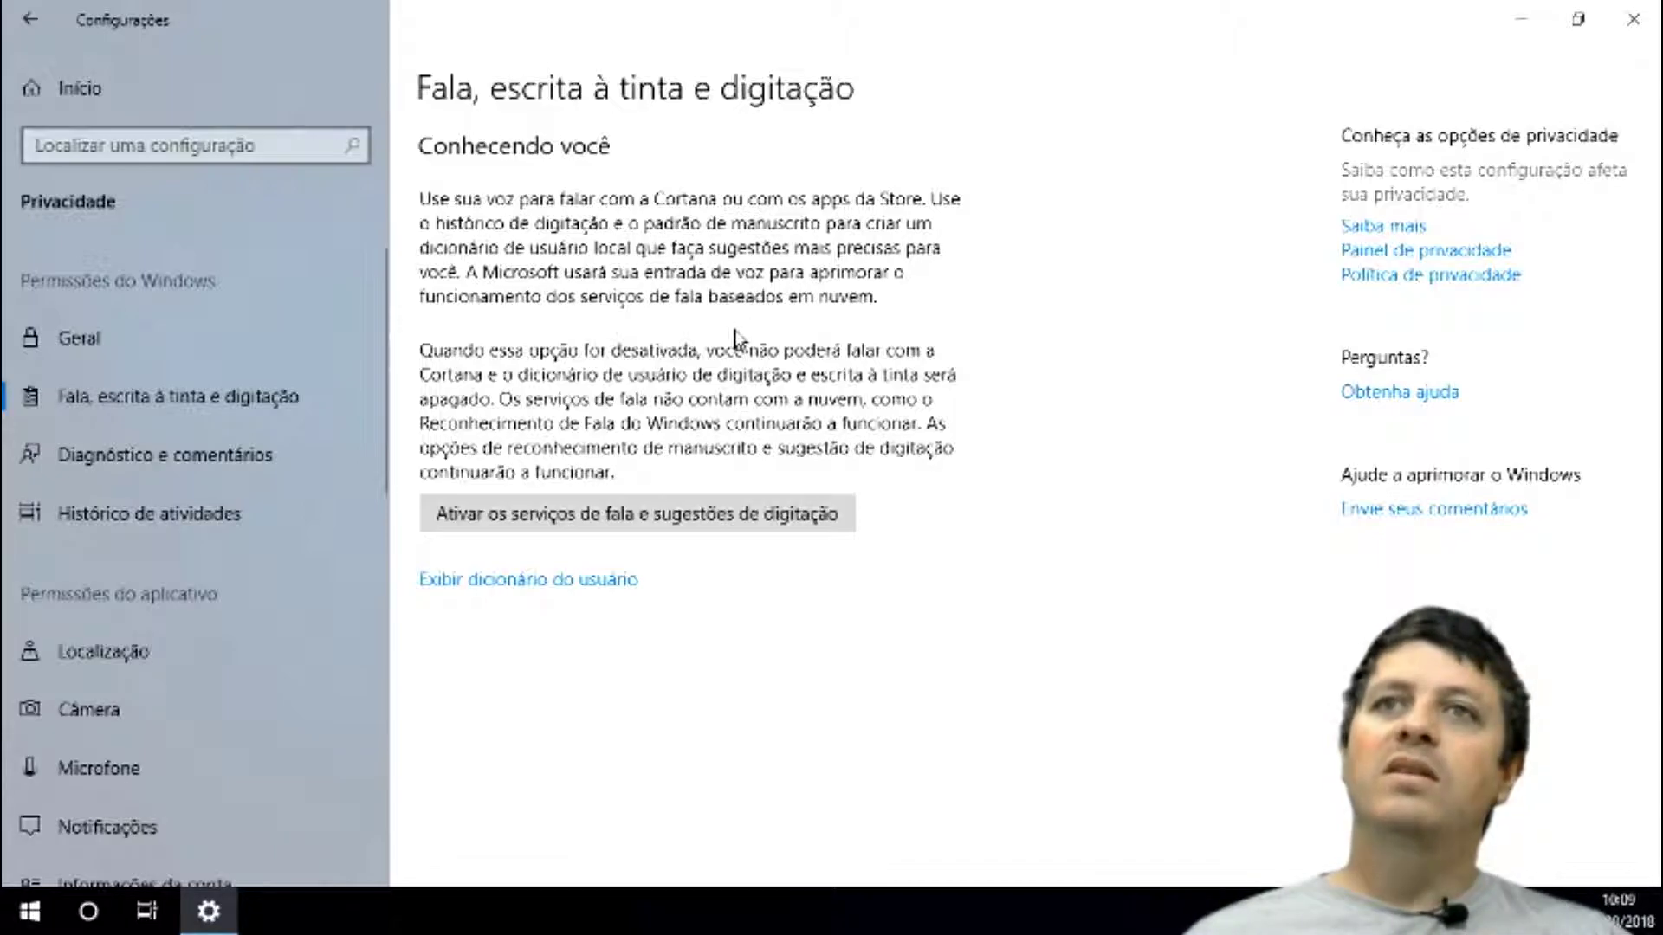
click(724, 519)
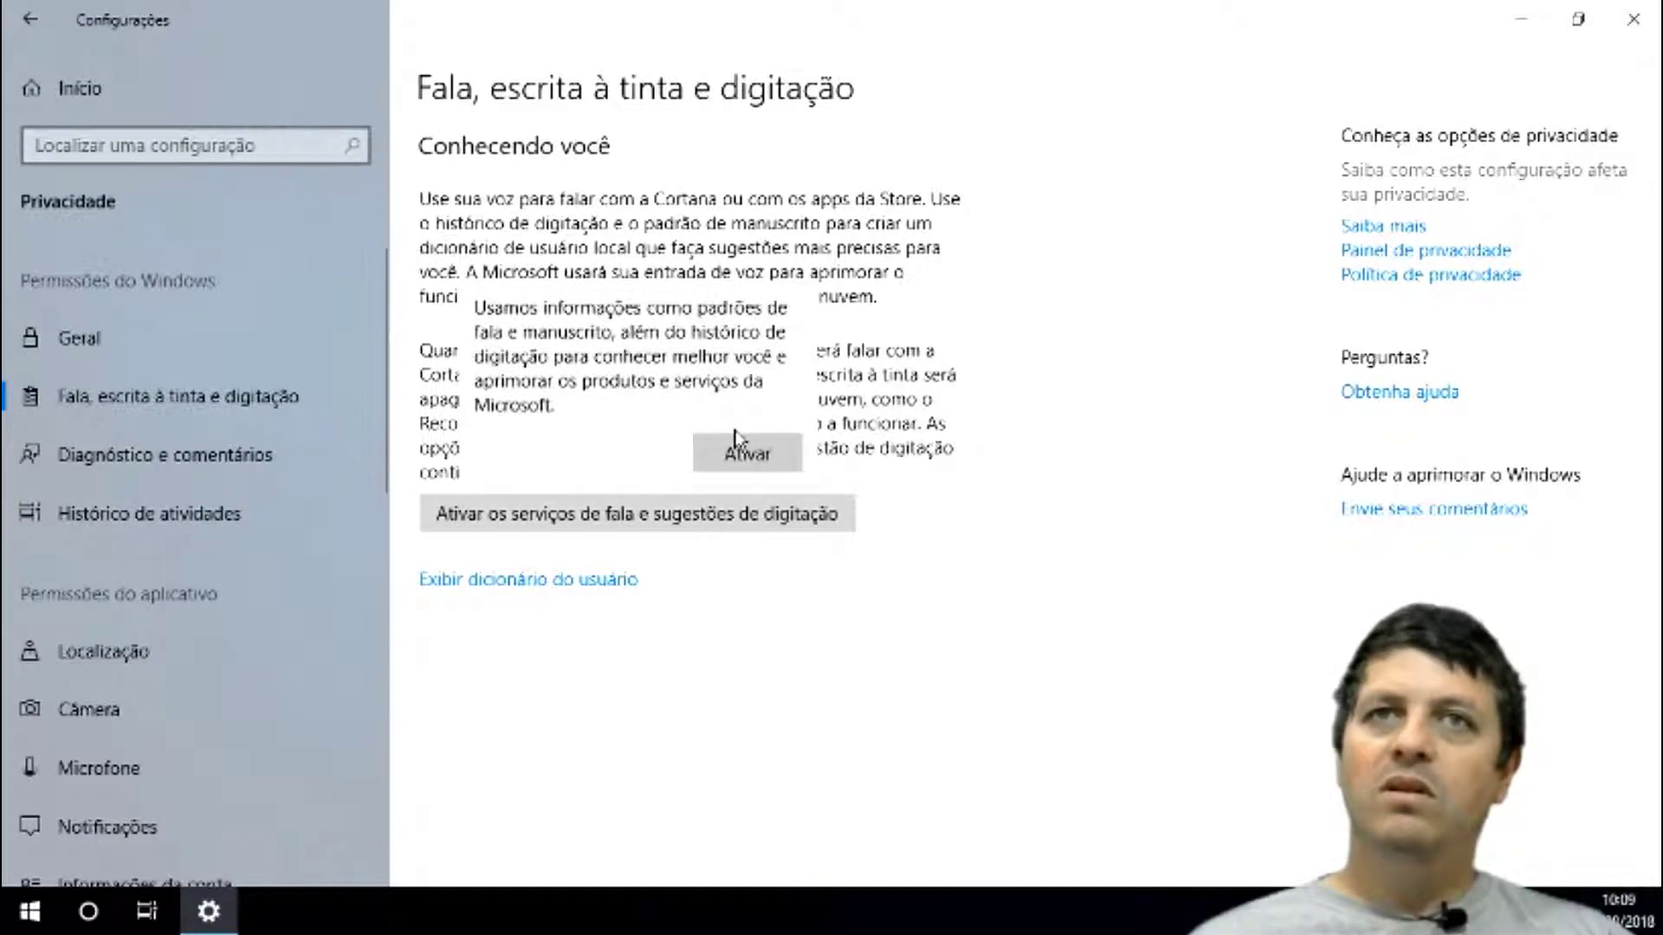
click(736, 442)
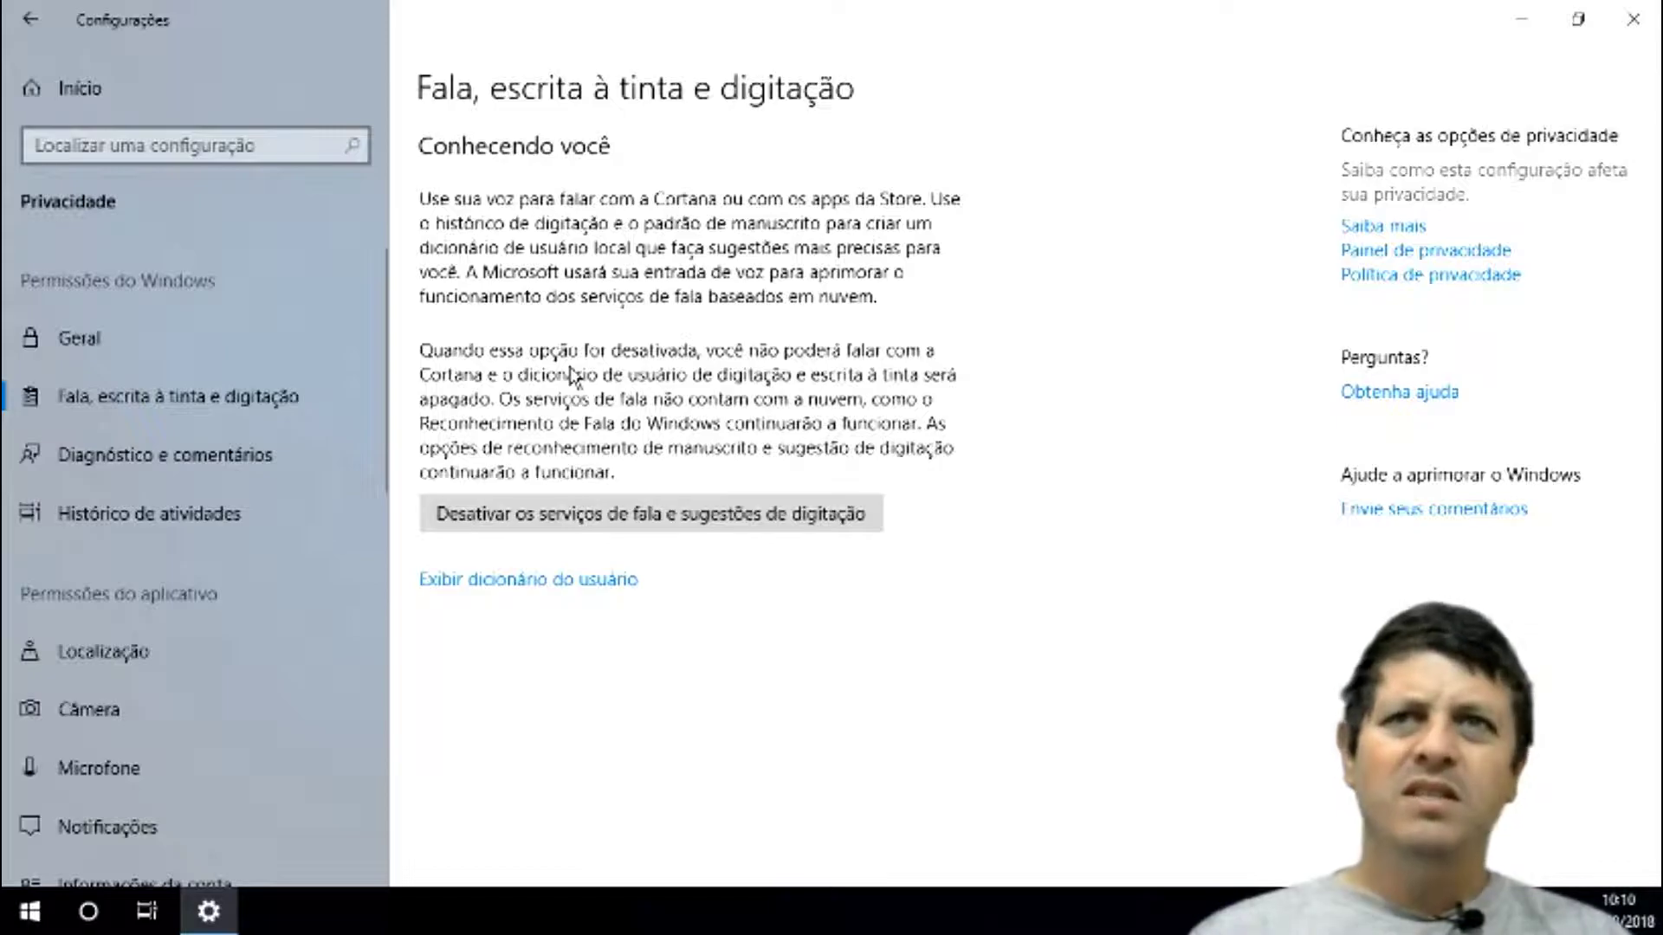
- Open Diagnóstico e comentários and review the diagnostic data levels, inking and typing recognition, and personalized experiences options
click(257, 460)
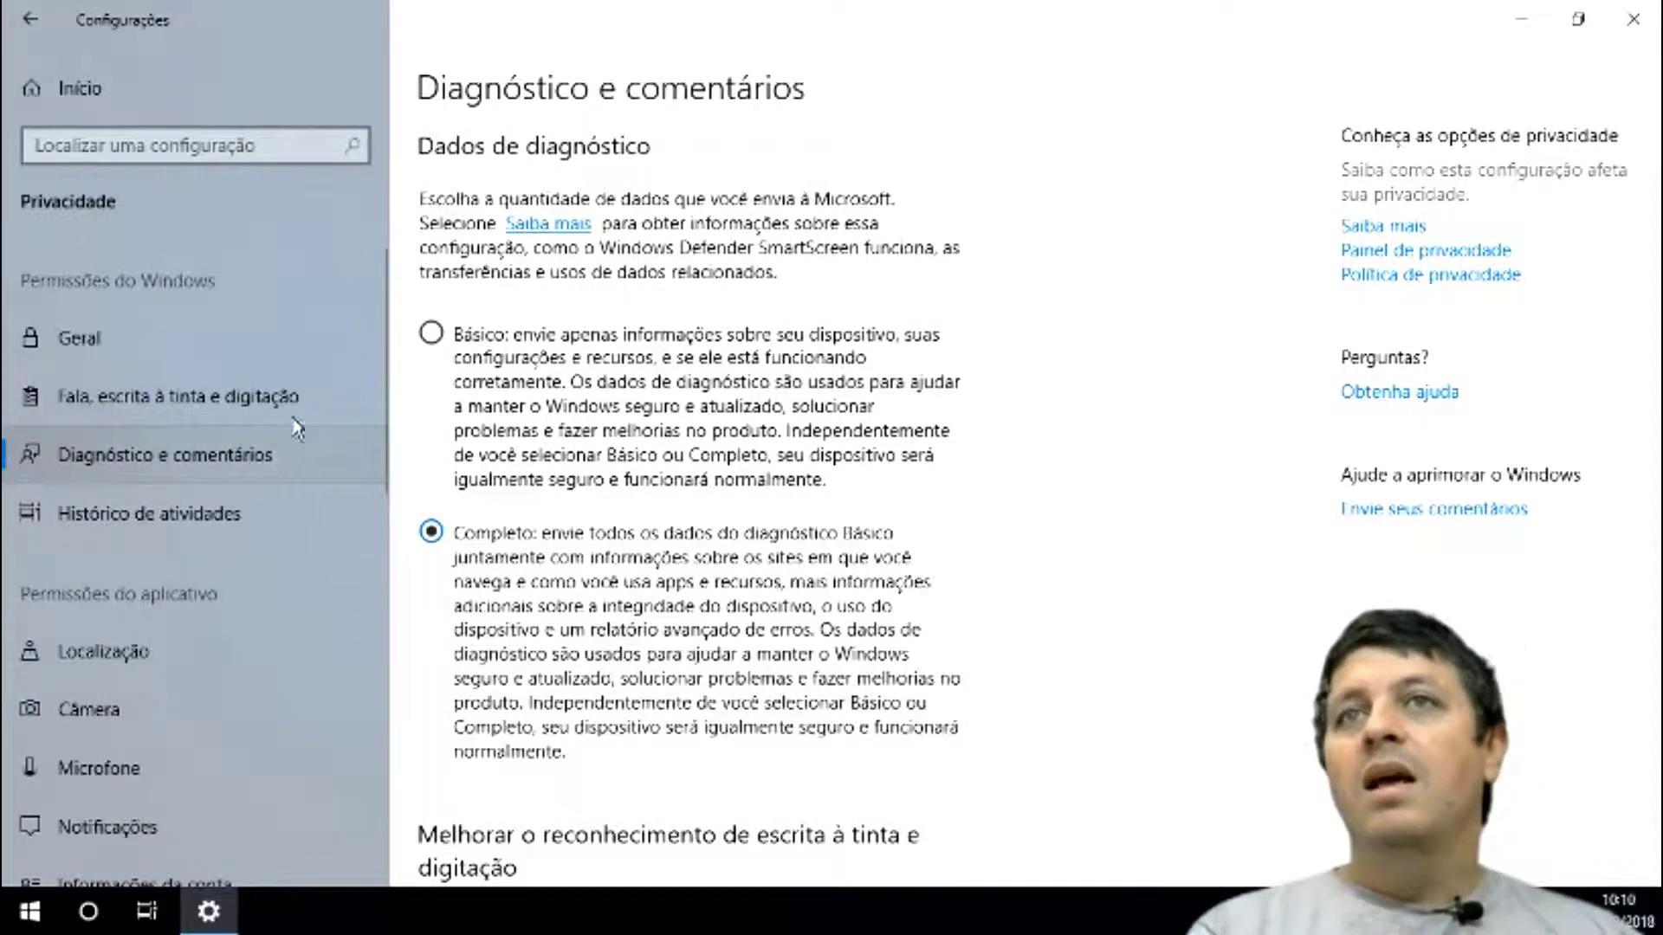
scroll(641, 563, down, 10)
scroll(1030, 576, up, 10)
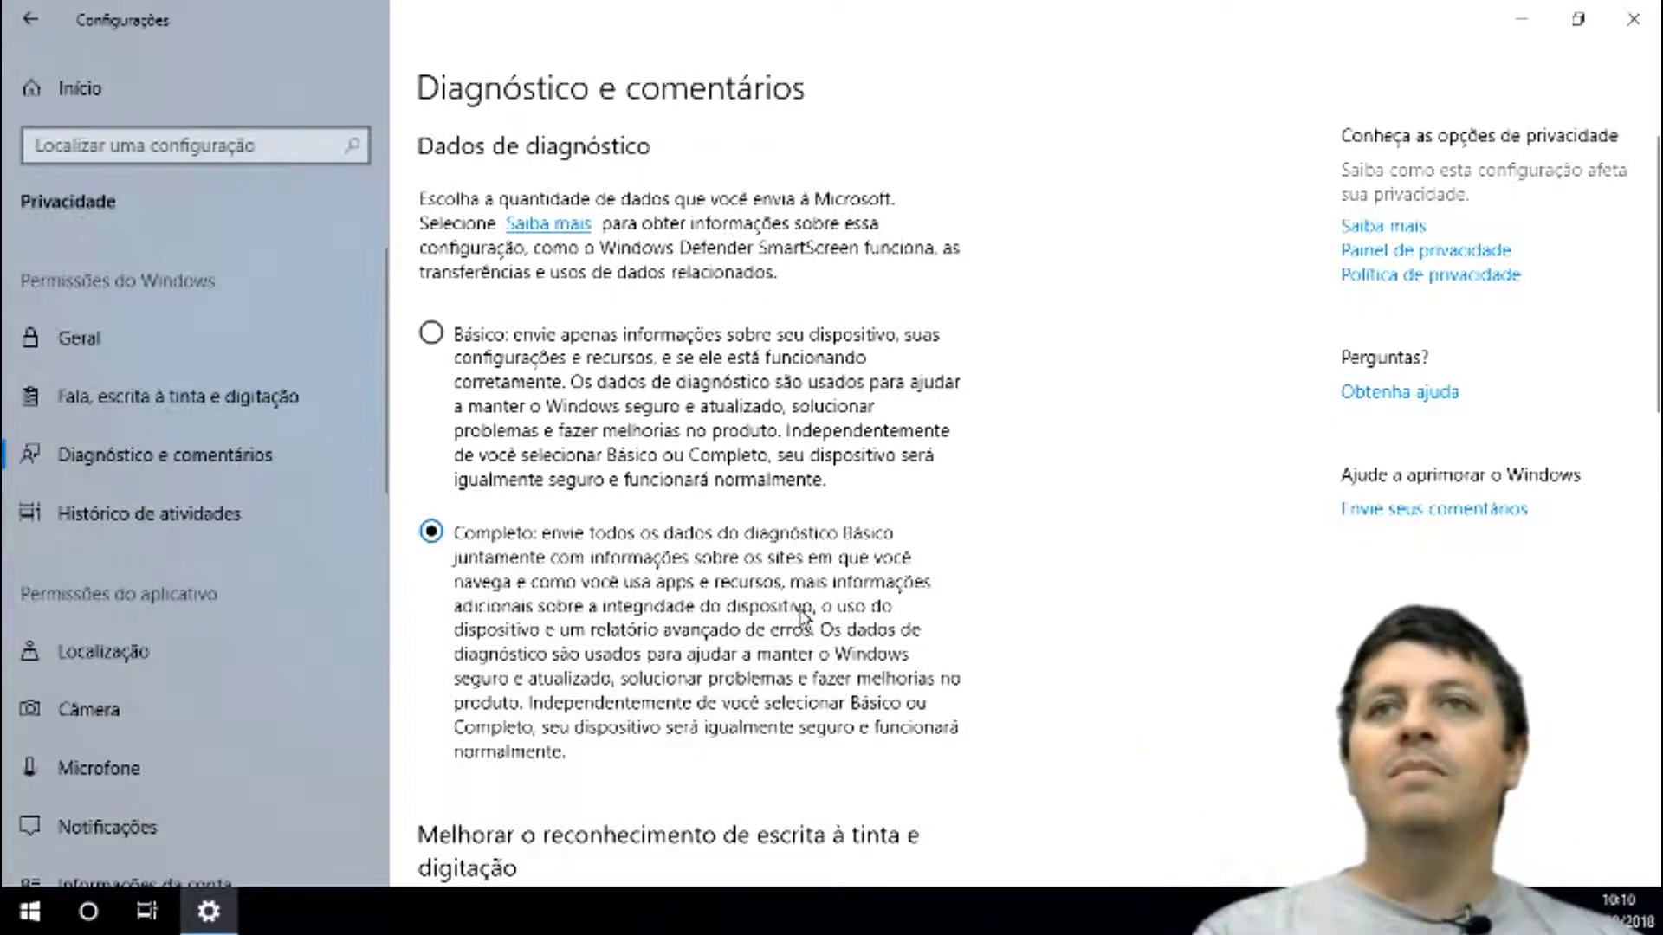
scroll(810, 632, down, 6)
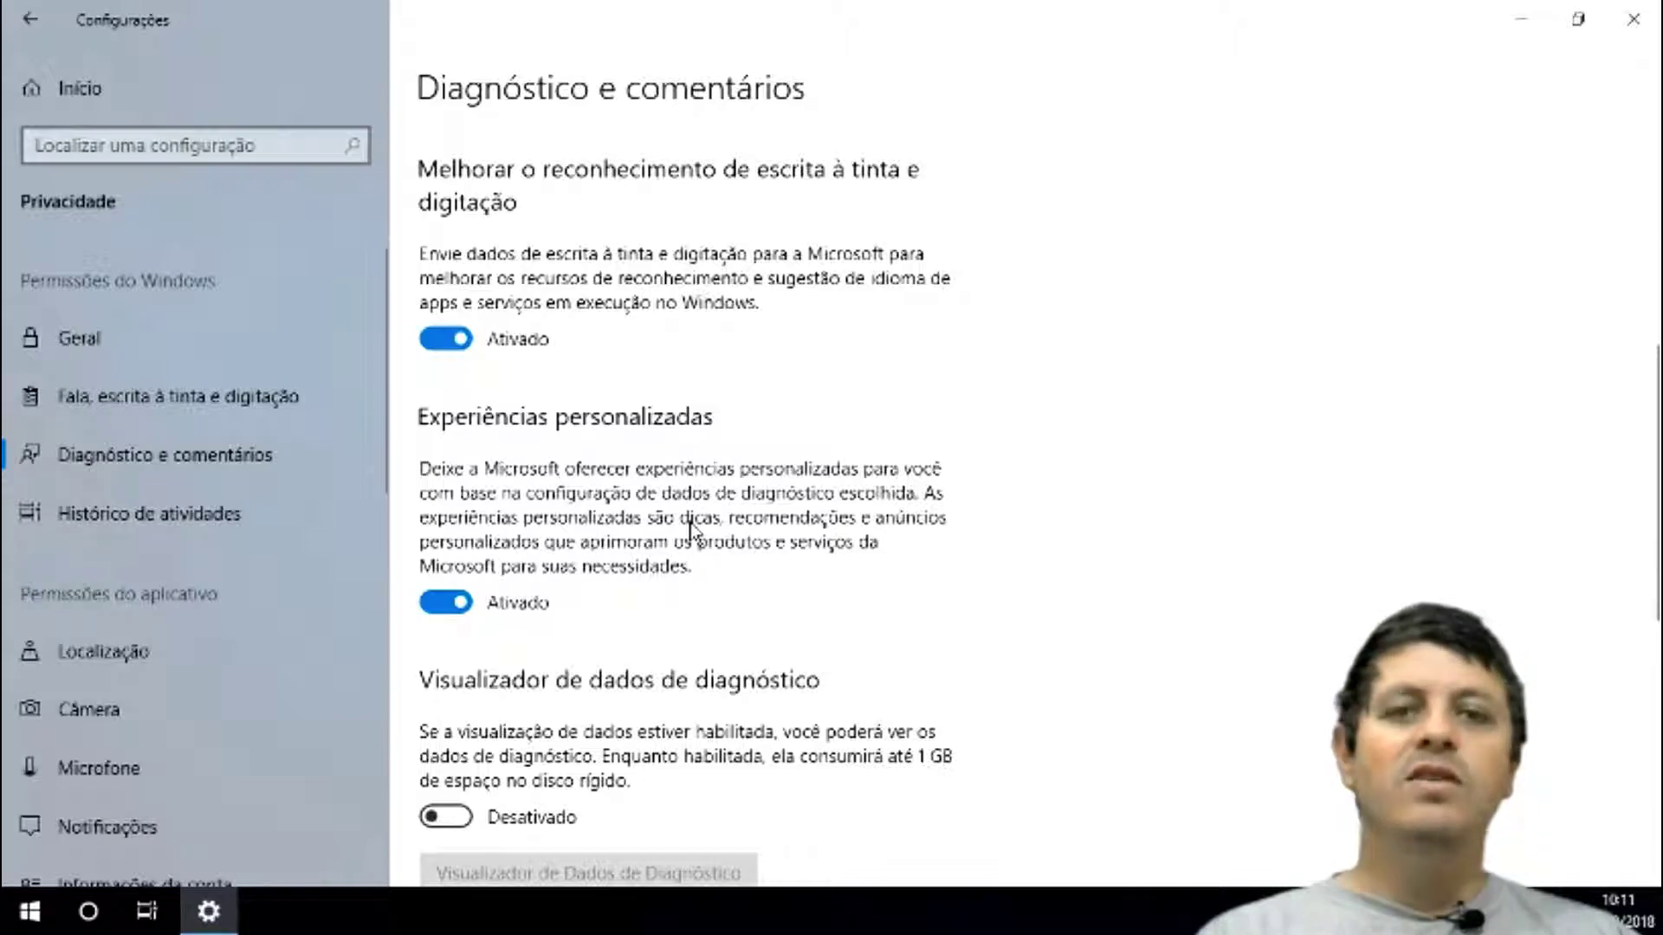
key(shift+F10)
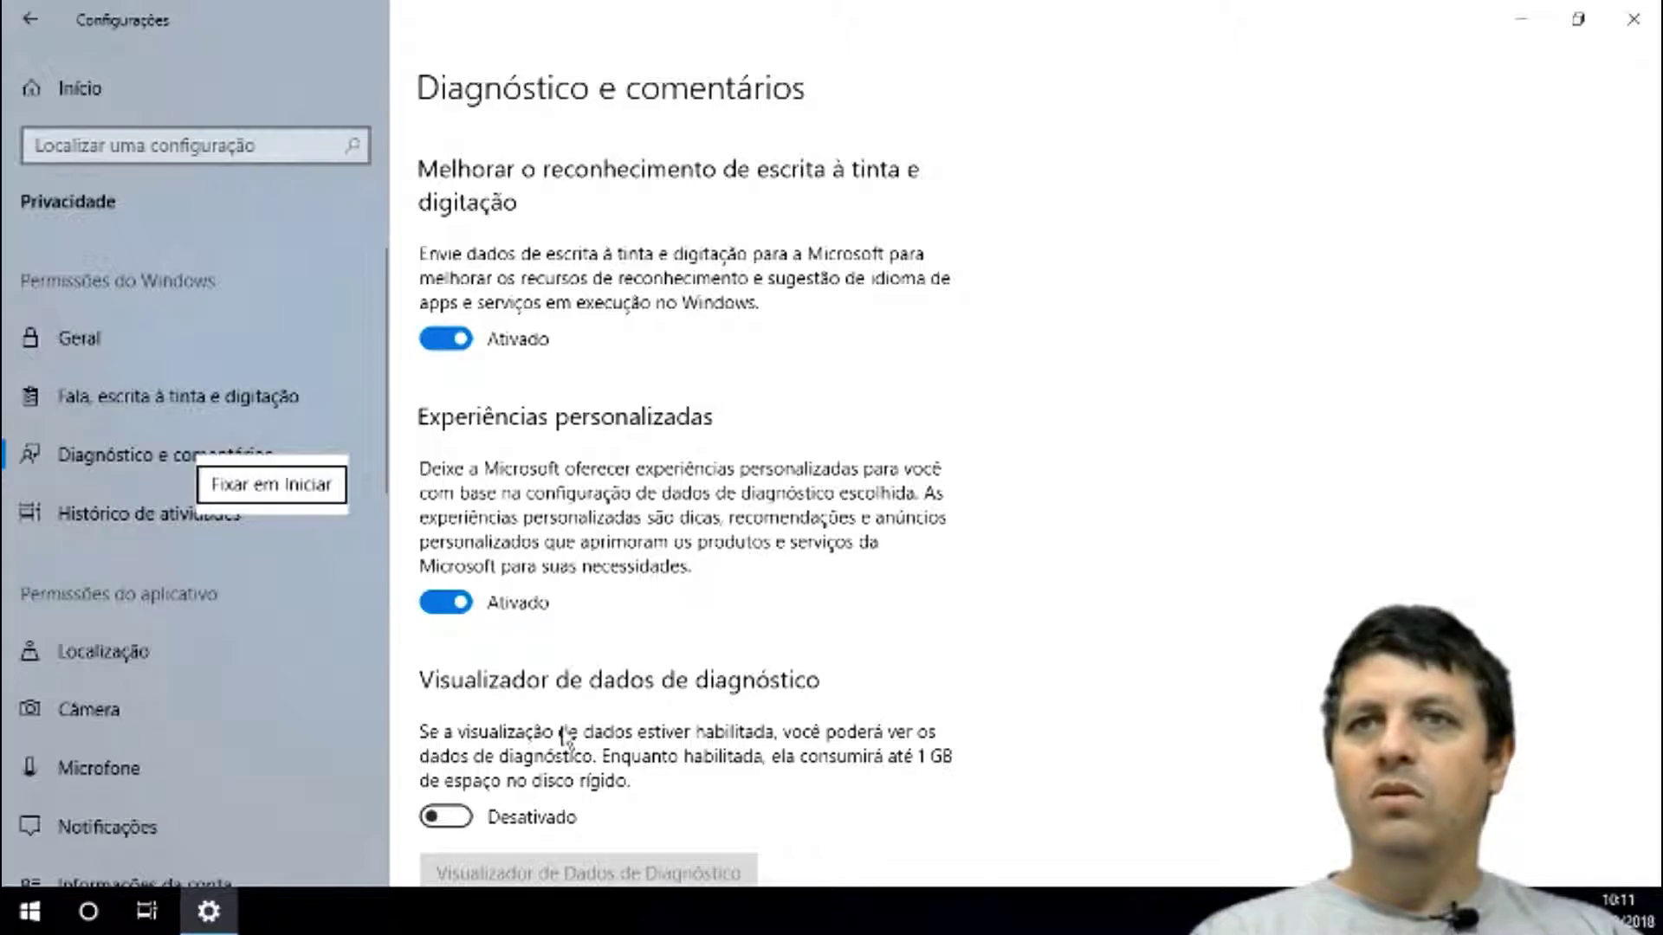
click(831, 639)
- Switch the Visualizador de dados de diagnóstico option on and back off
scroll(832, 639, down, 8)
scroll(831, 638, up, 5)
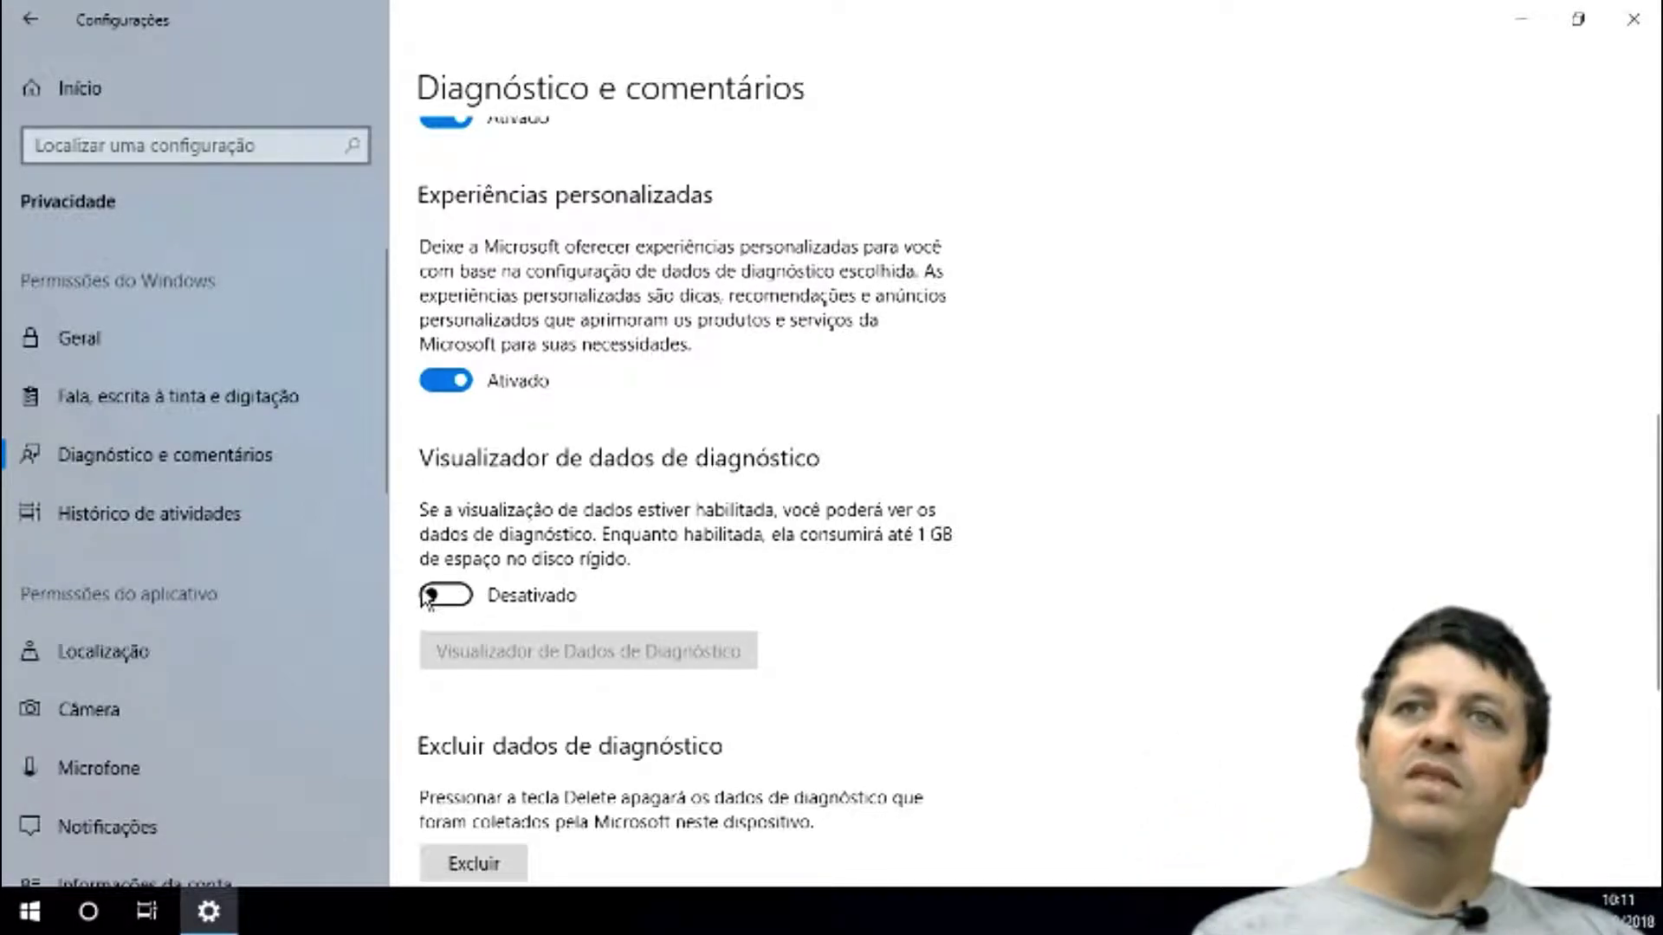
click(466, 597)
click(459, 596)
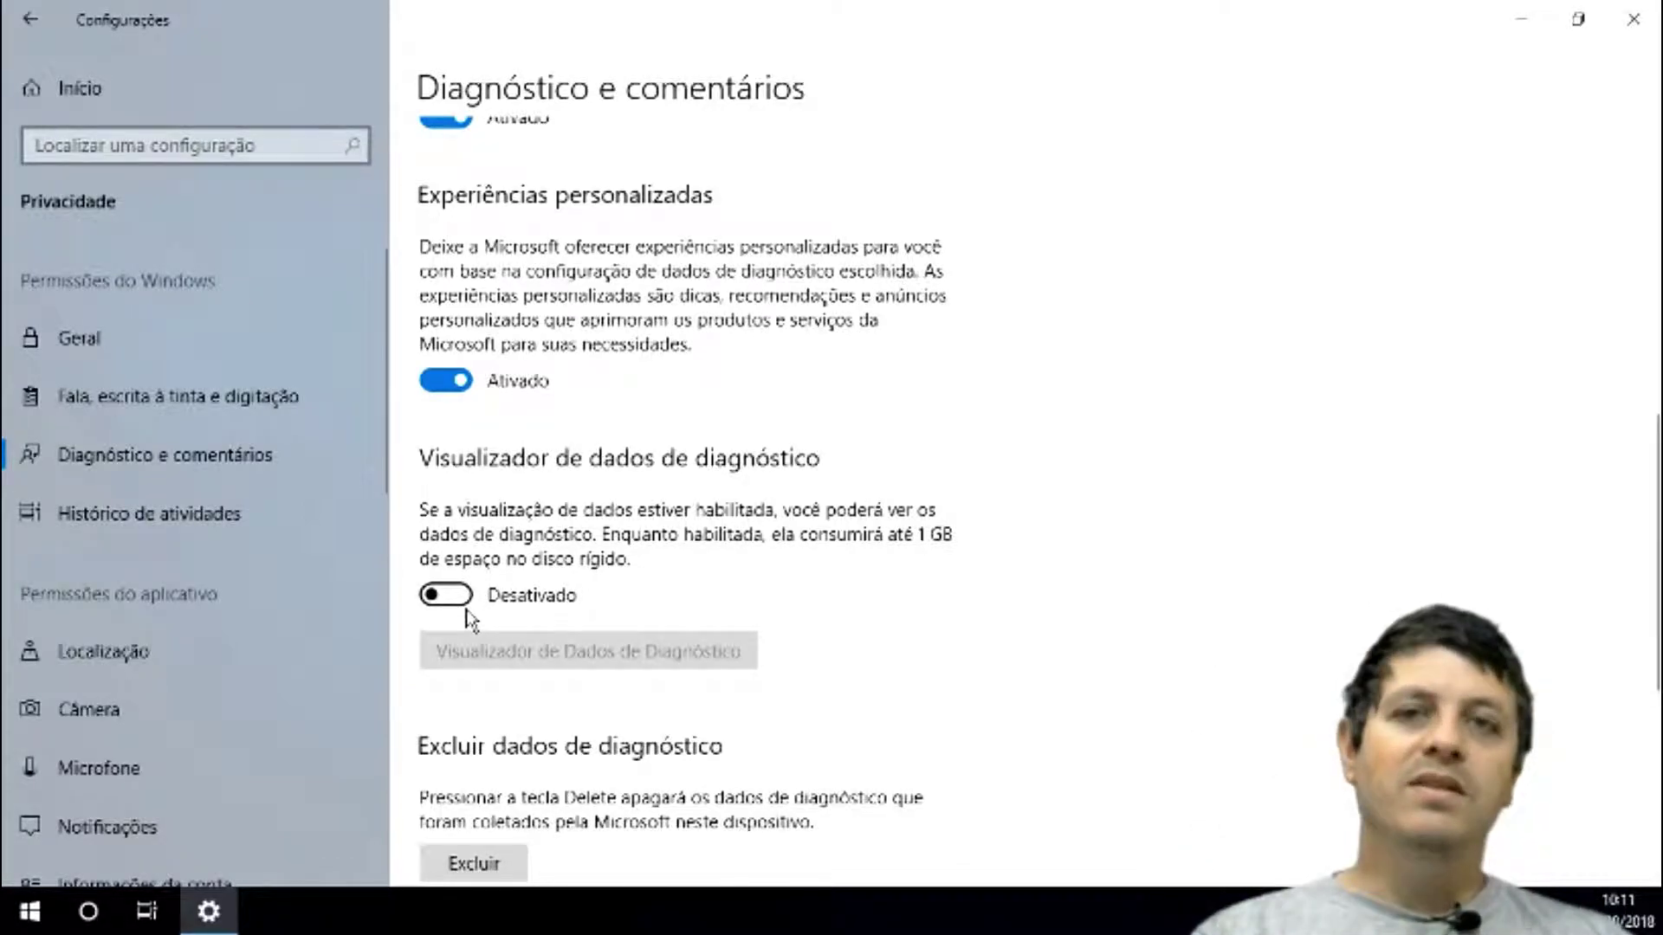
- Review the diagnostics page from the diagnostic data levels through data deletion to the Frequência de comentários setting
scroll(890, 702, down, 3)
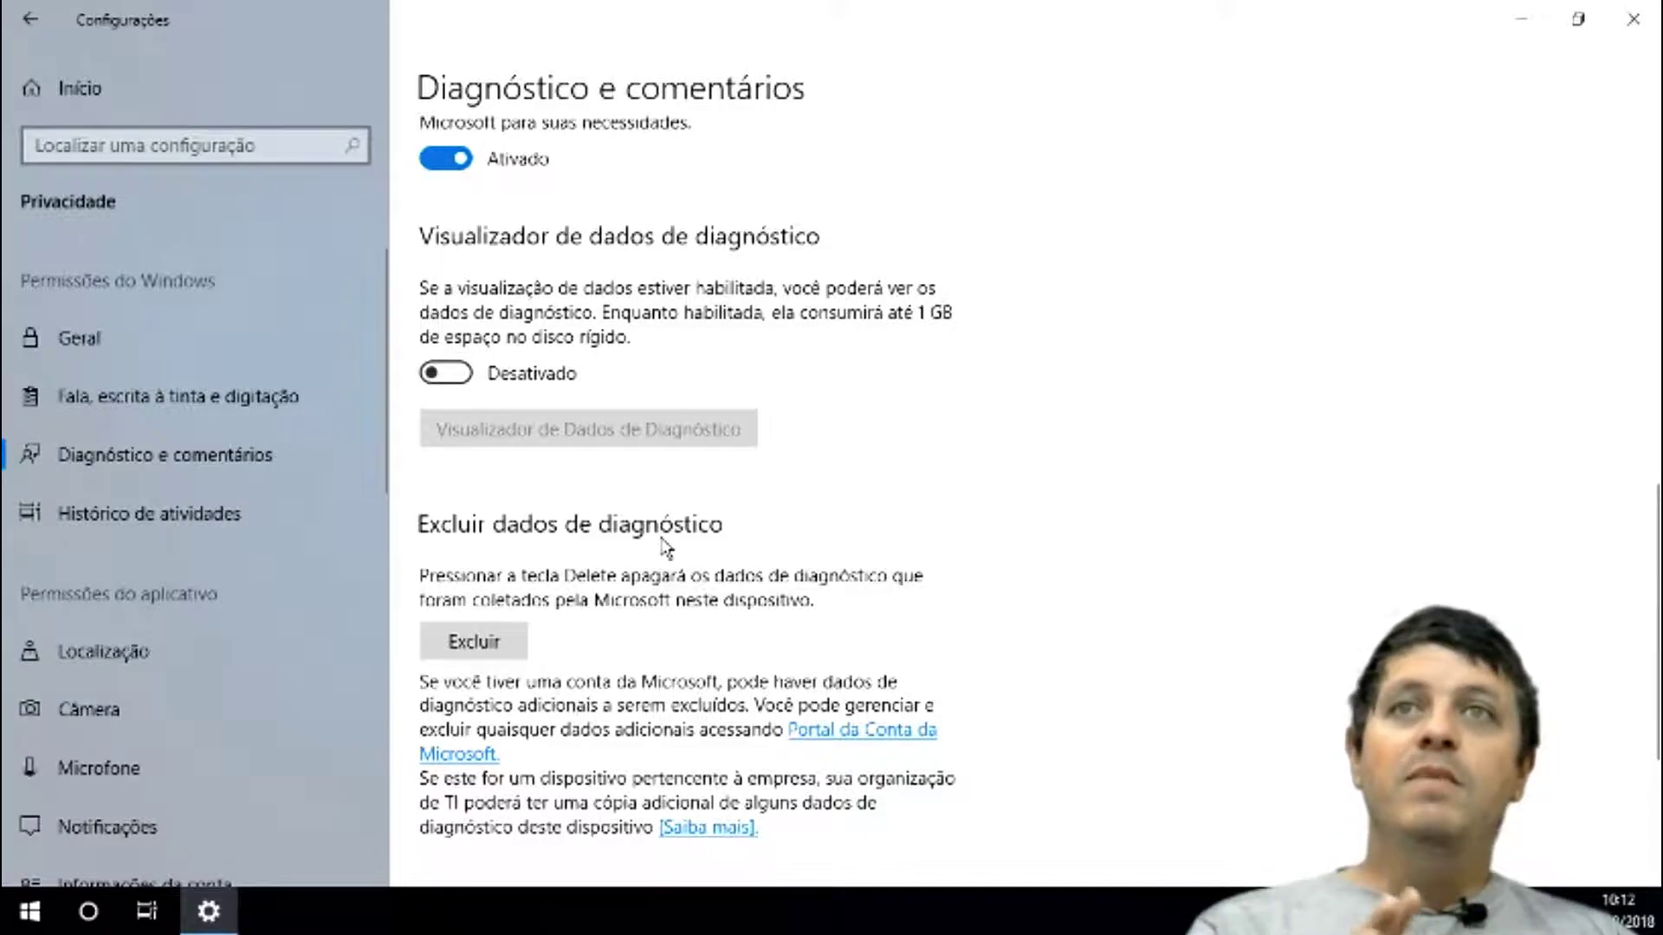
scroll(762, 485, up, 10)
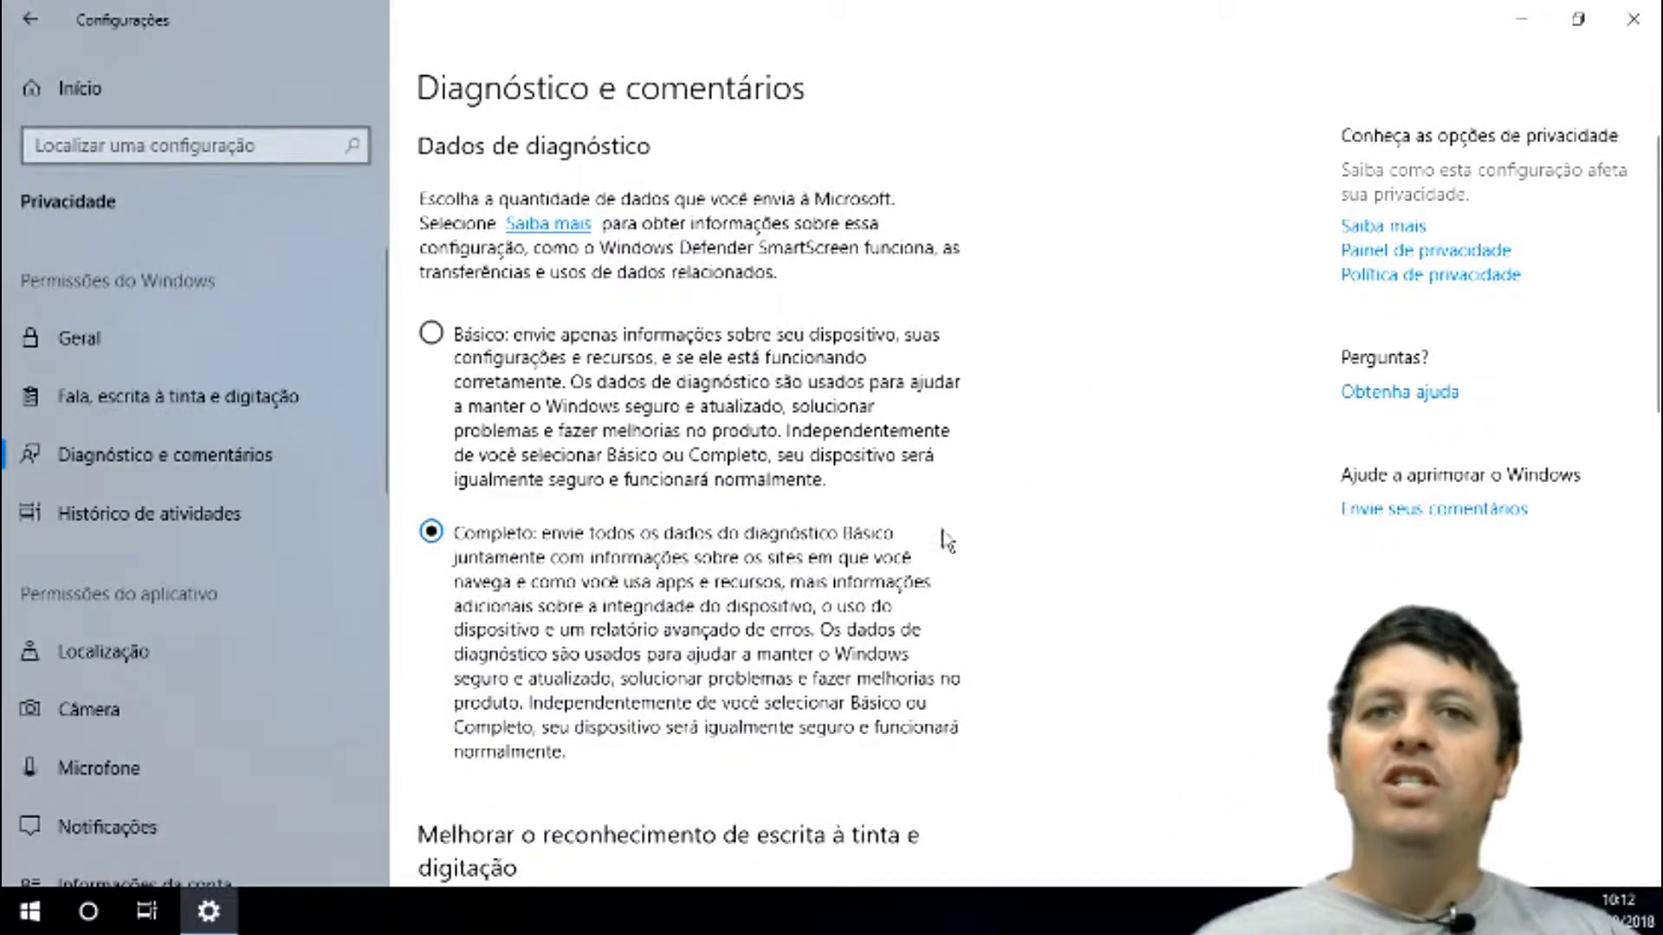
scroll(953, 563, down, 7)
scroll(784, 528, down, 2)
scroll(1029, 416, down, 5)
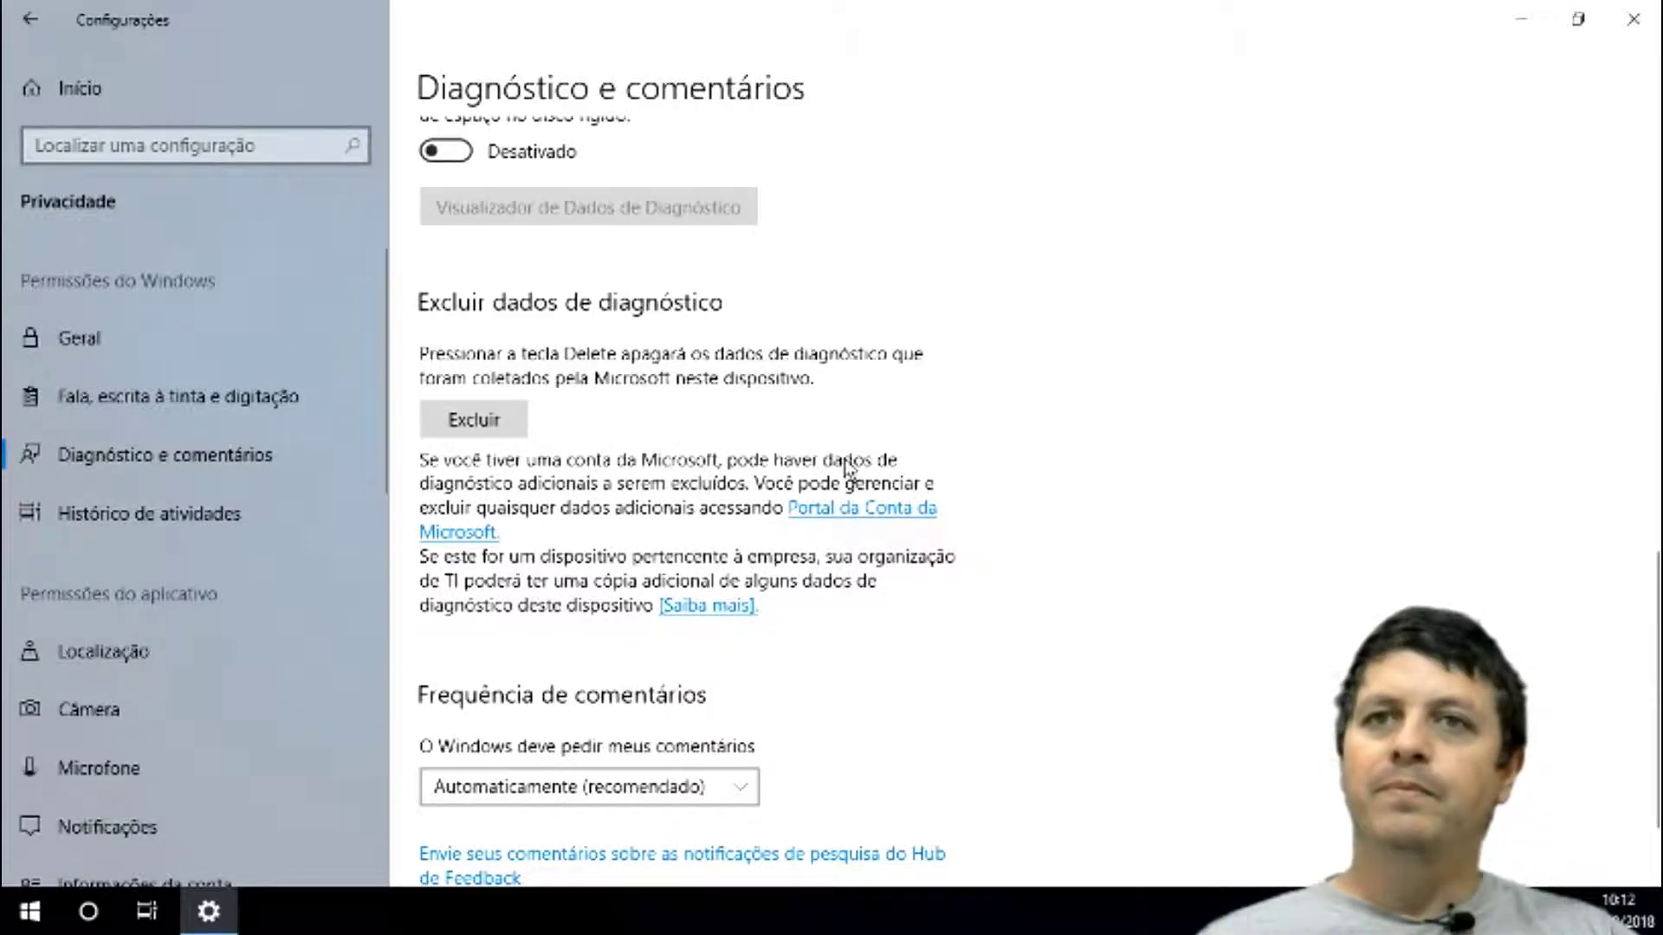
scroll(844, 468, down, 2)
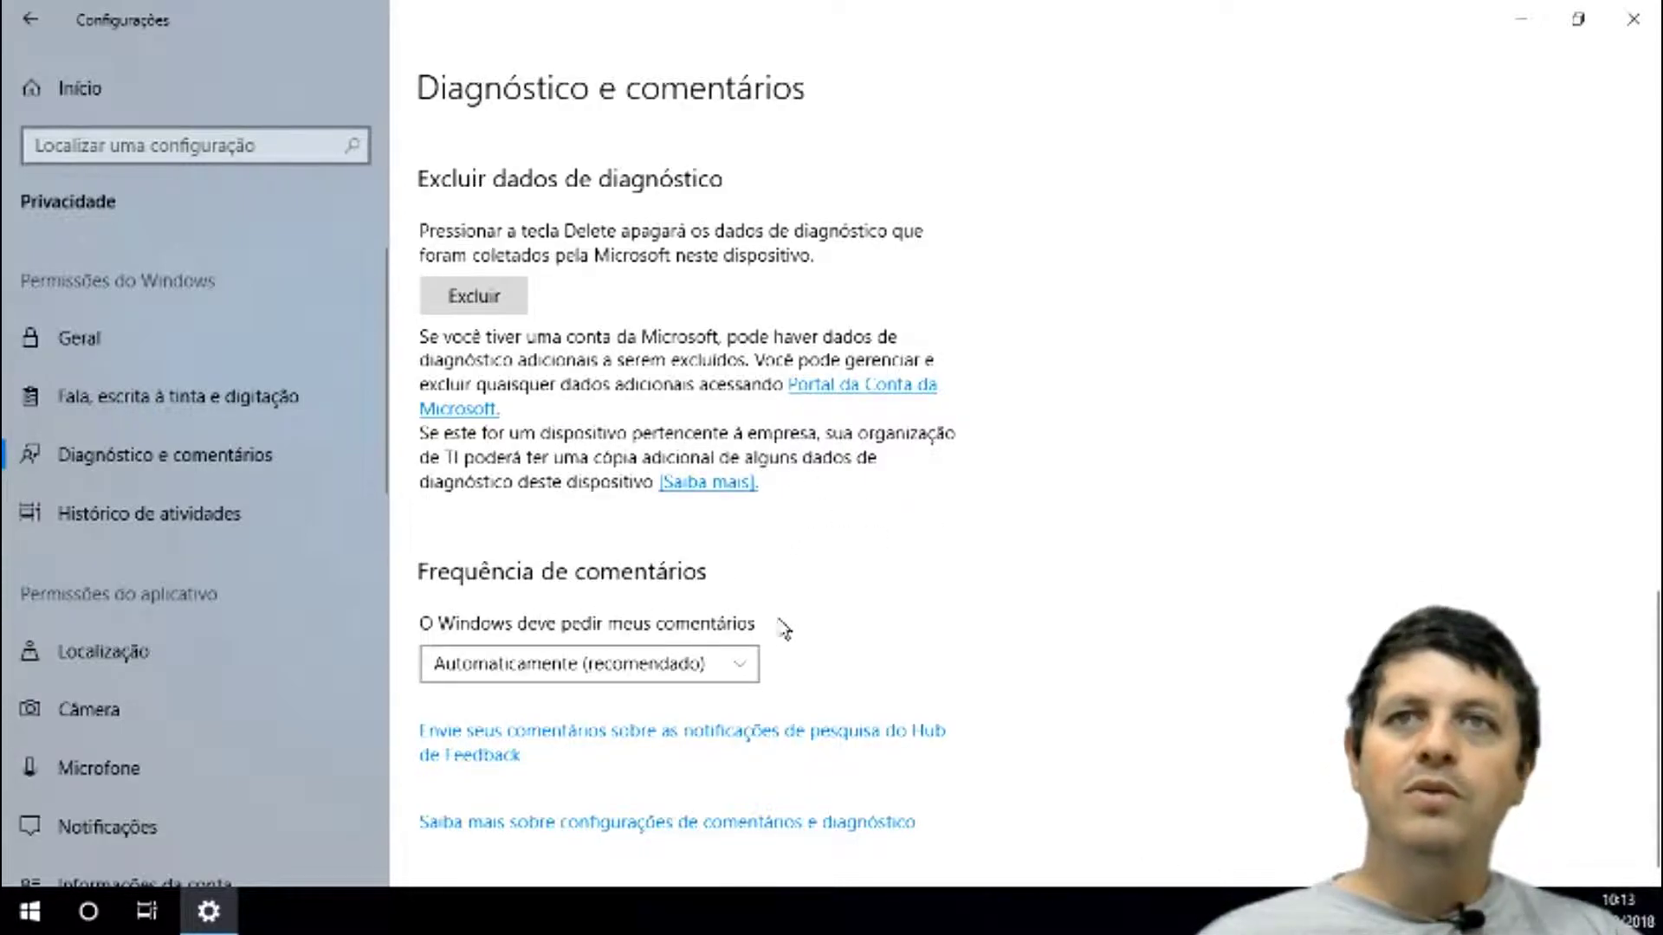
- Examine the available choices for how often Windows asks for feedback without selecting another one
click(747, 665)
click(743, 663)
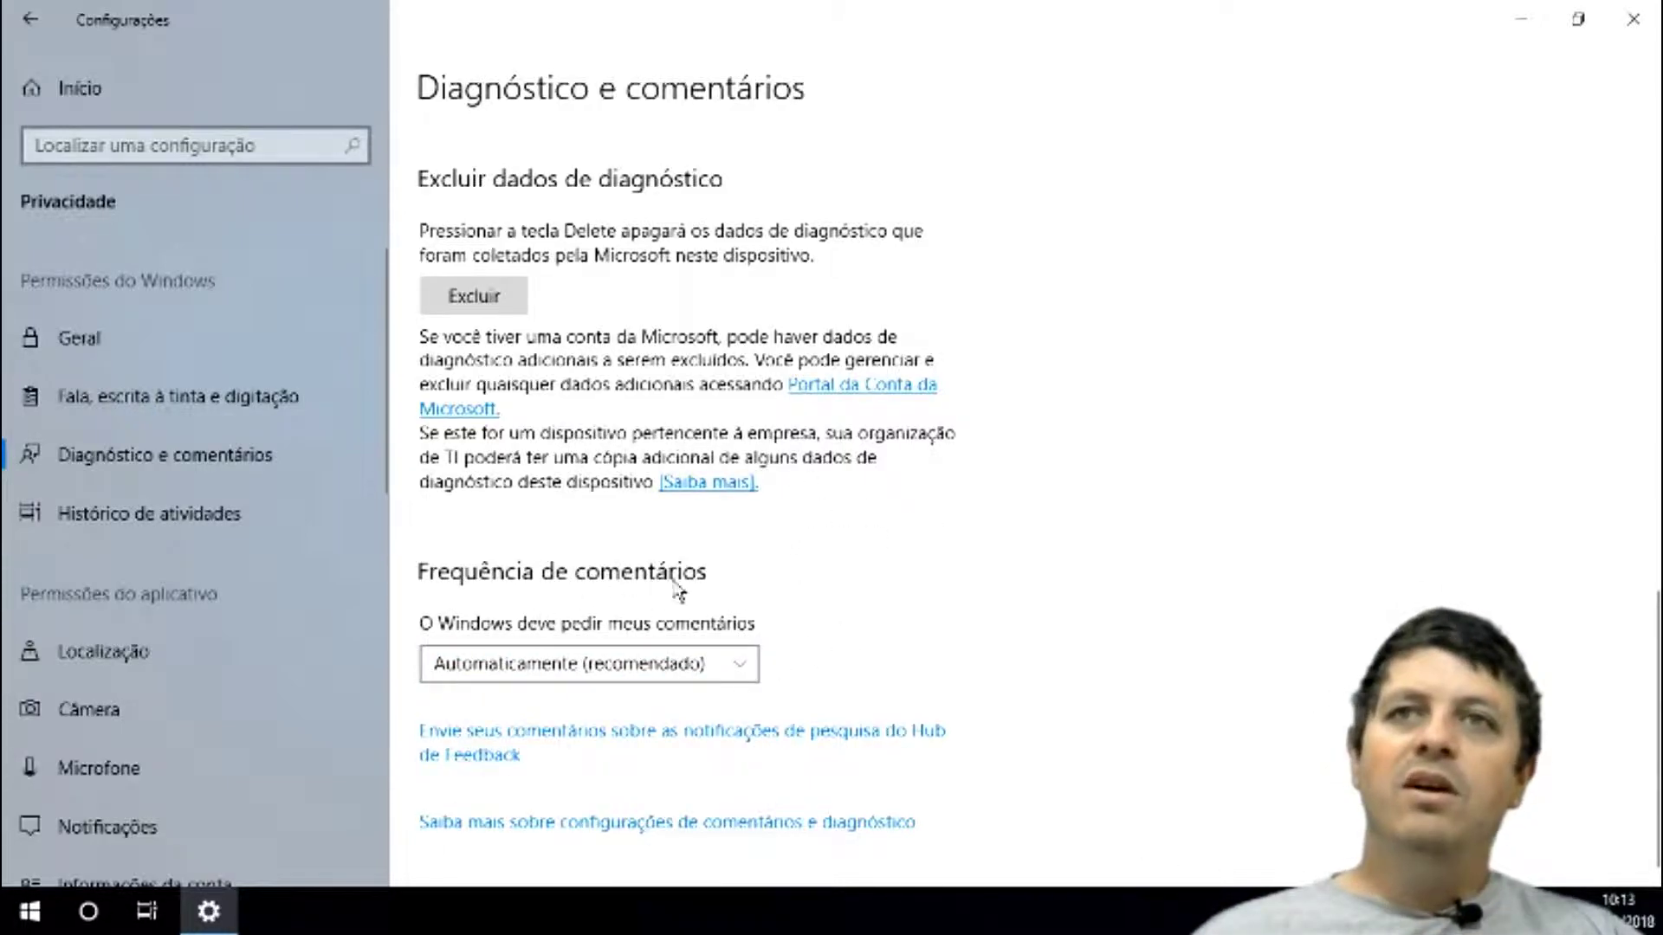
click(732, 667)
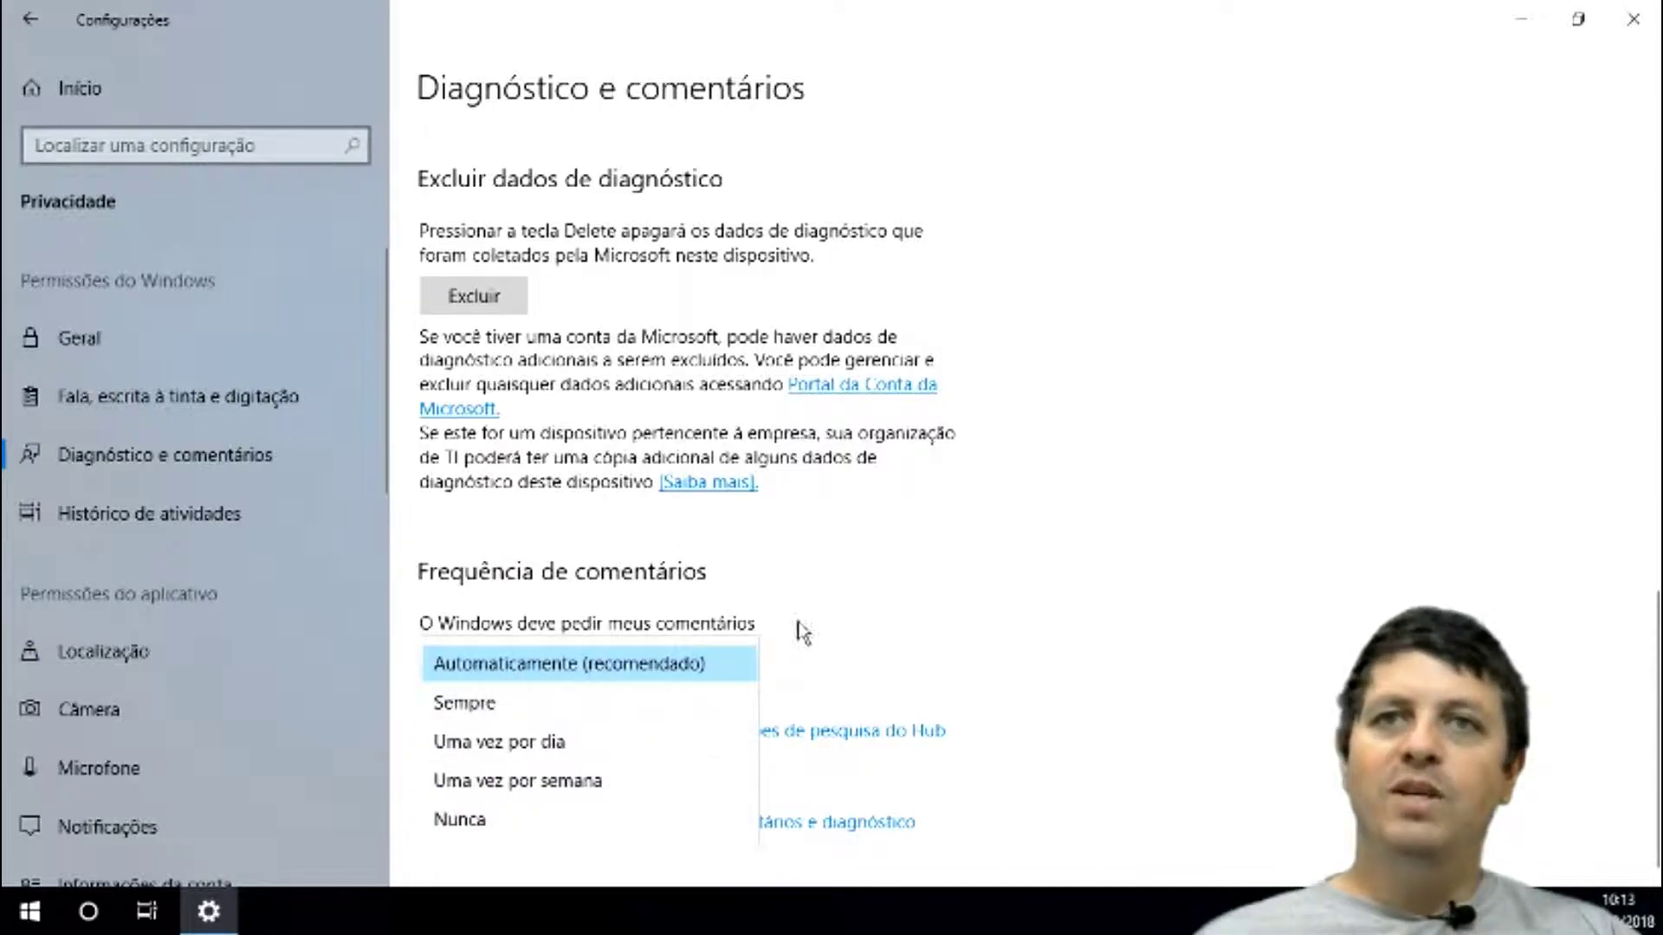
click(825, 632)
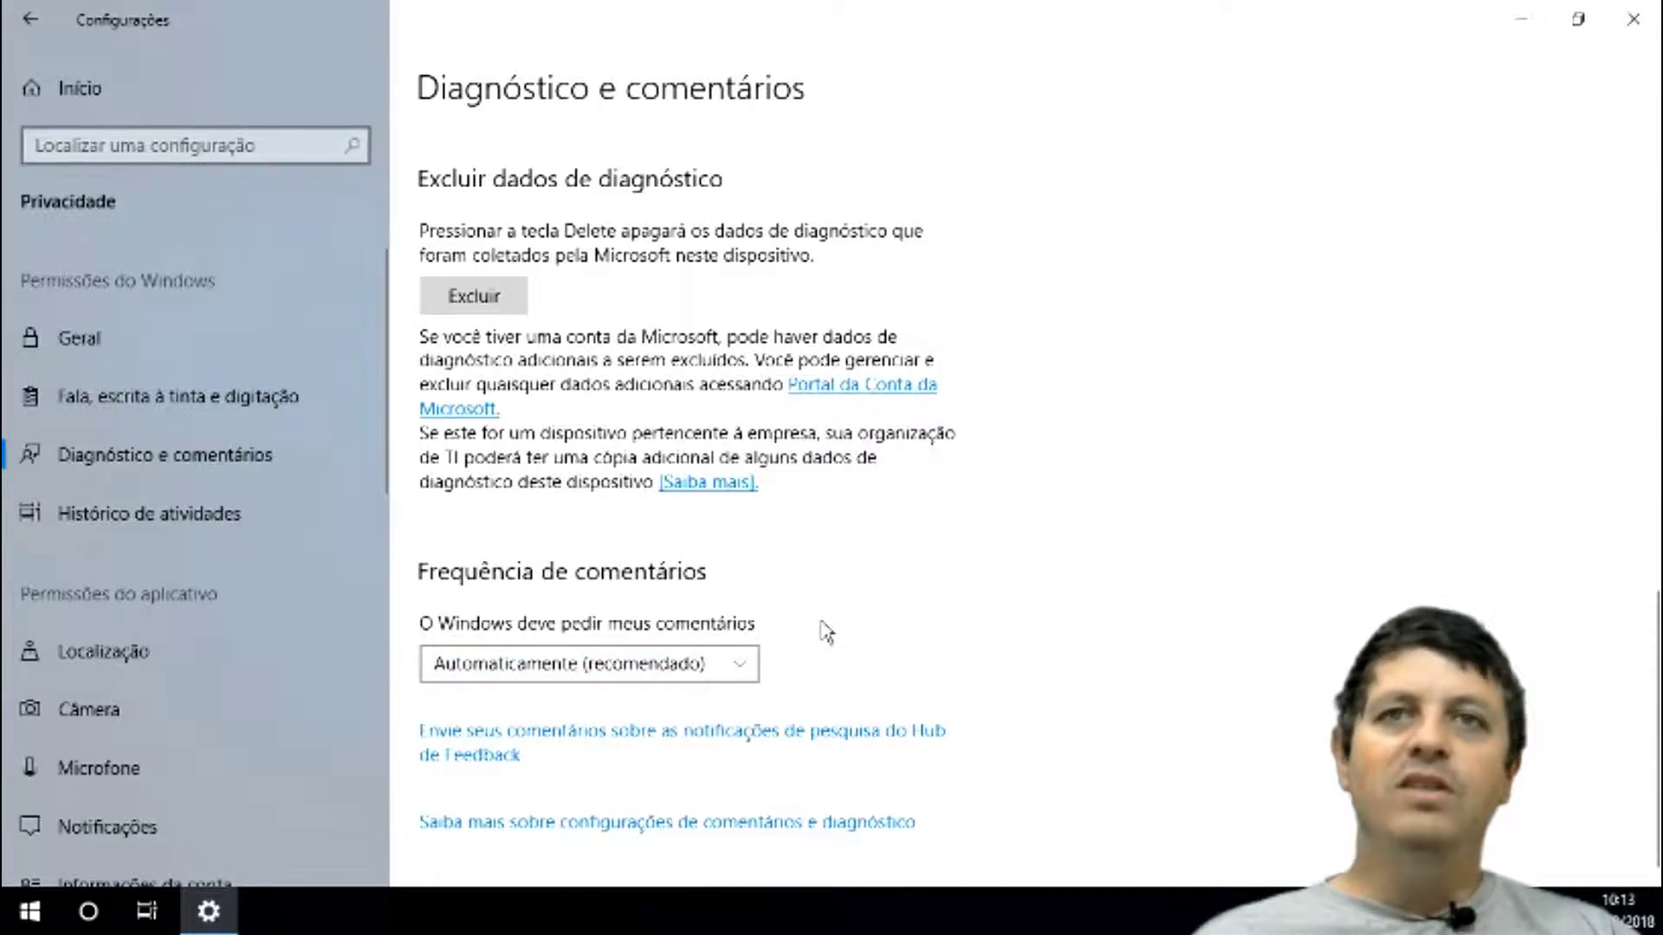
click(747, 671)
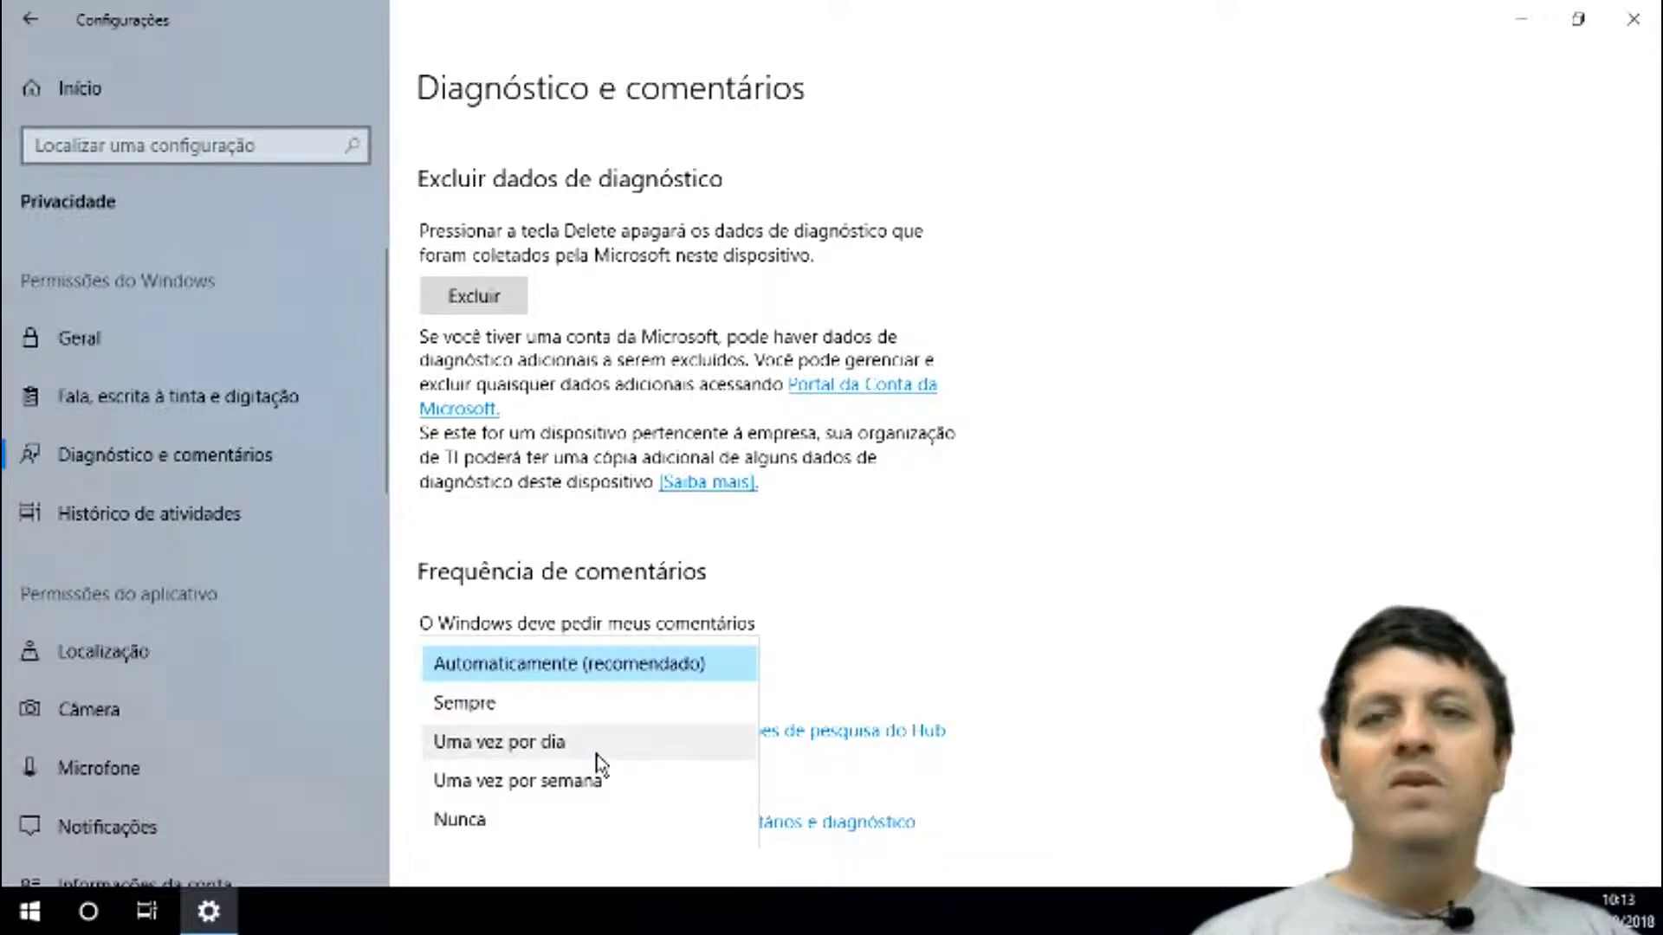
click(844, 598)
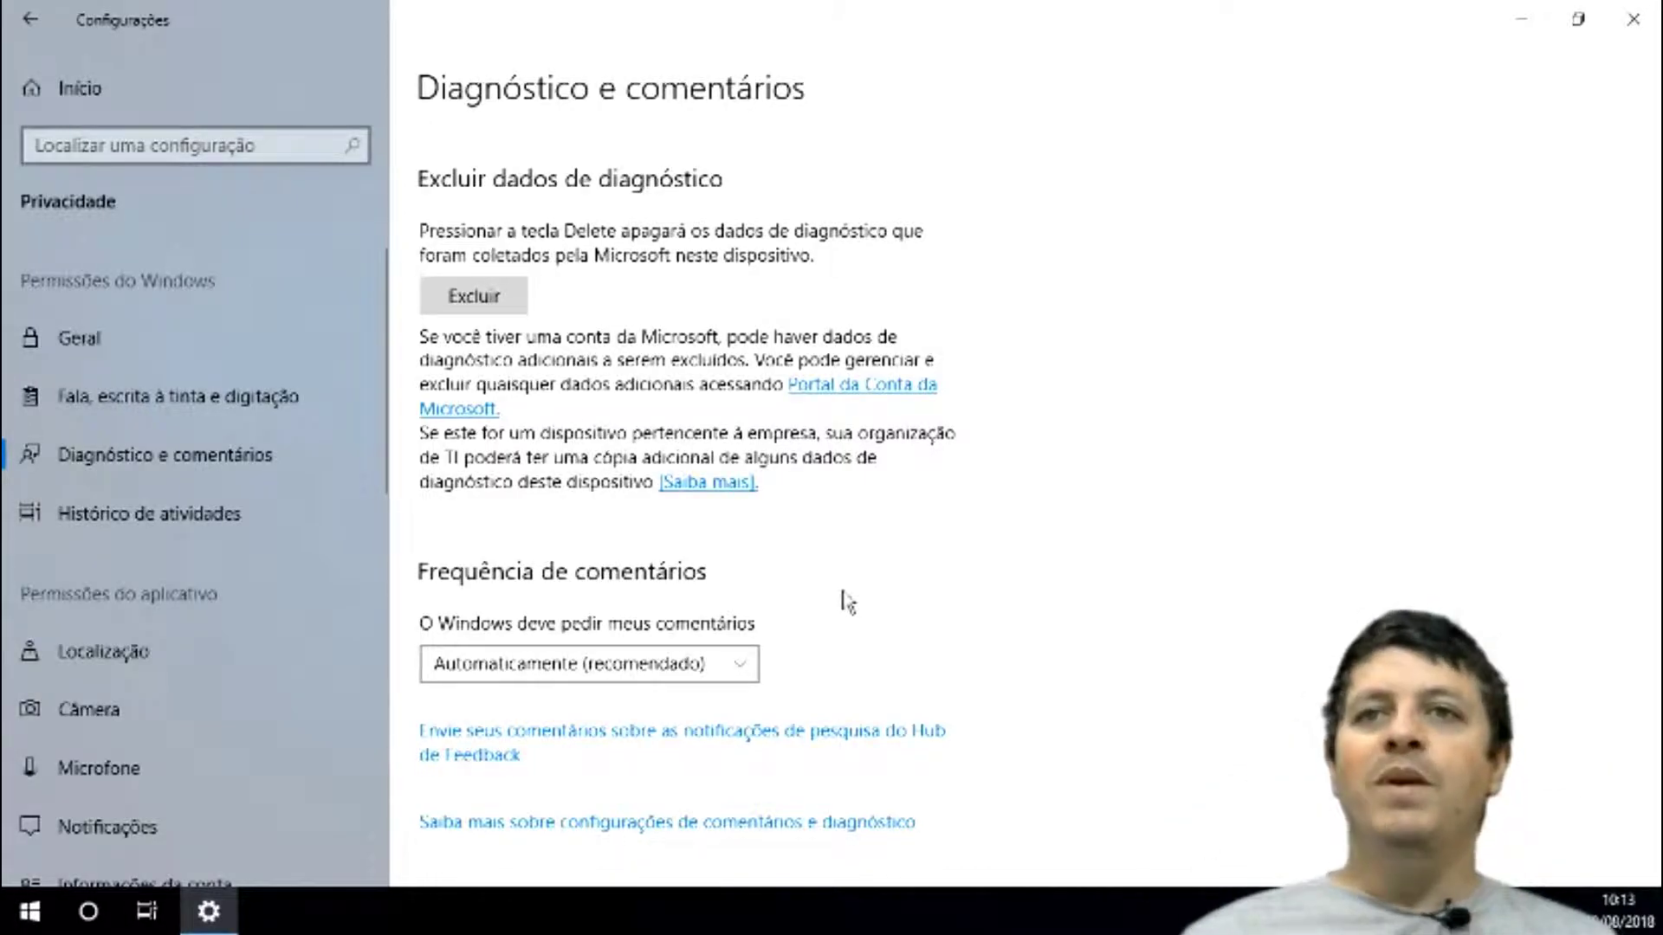
- Set the feedback frequency to Uma vez por semana and restore it to Automaticamente (recomendado)
scroll(676, 555, up, 3)
scroll(641, 589, down, 3)
click(607, 663)
click(560, 783)
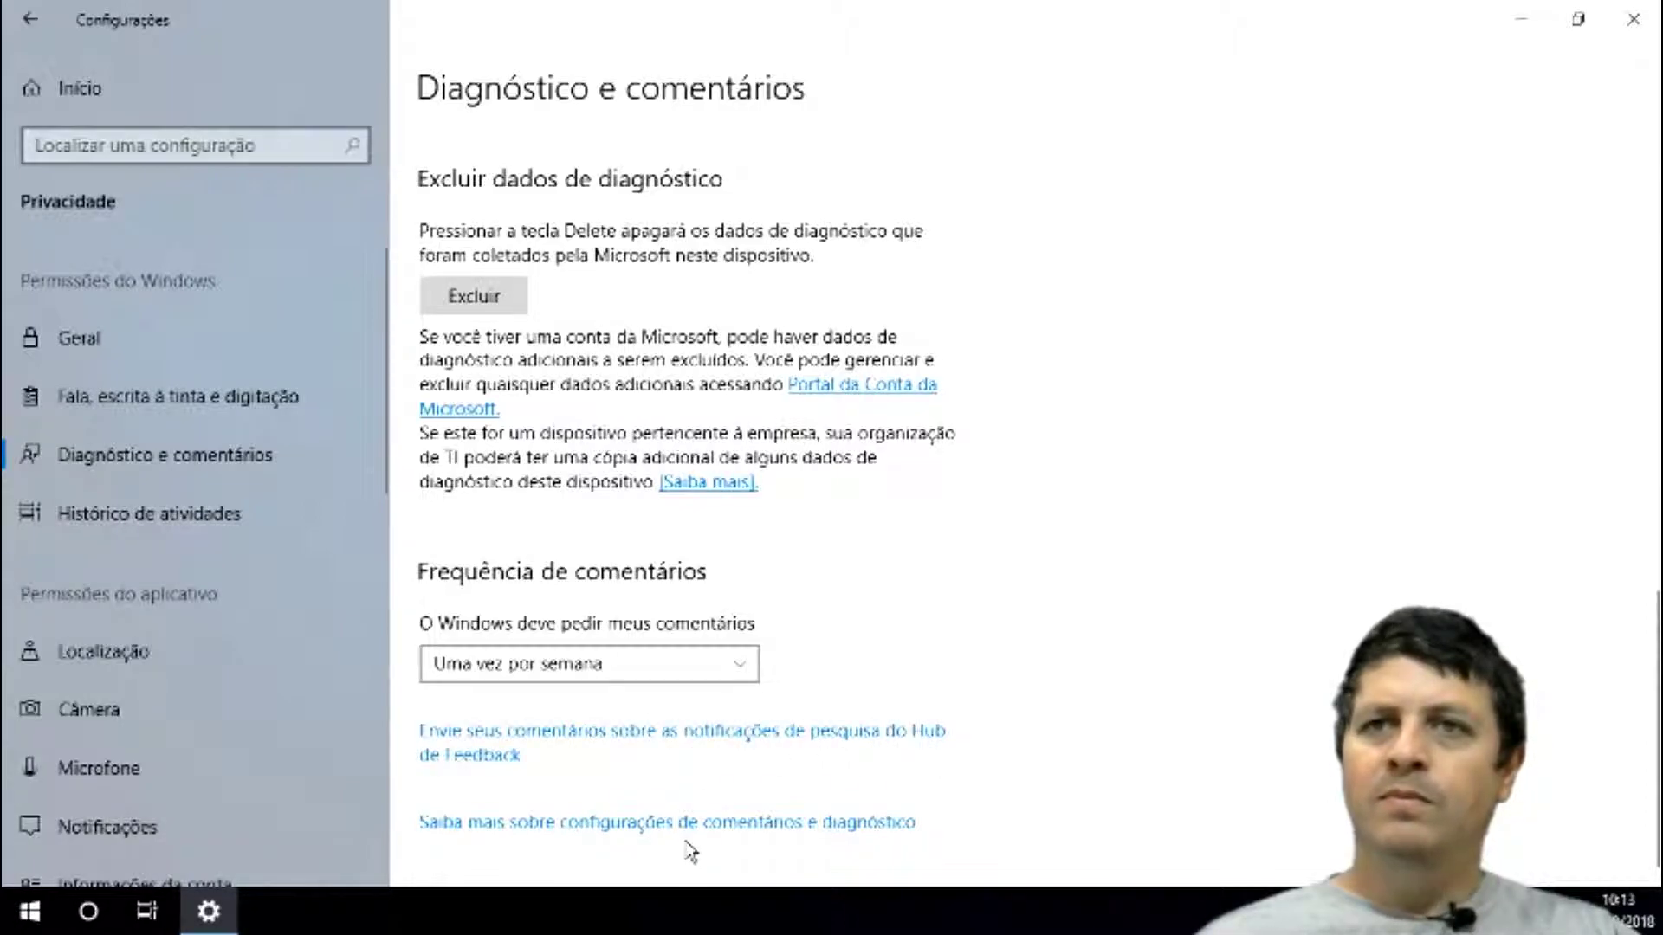
click(697, 672)
click(585, 552)
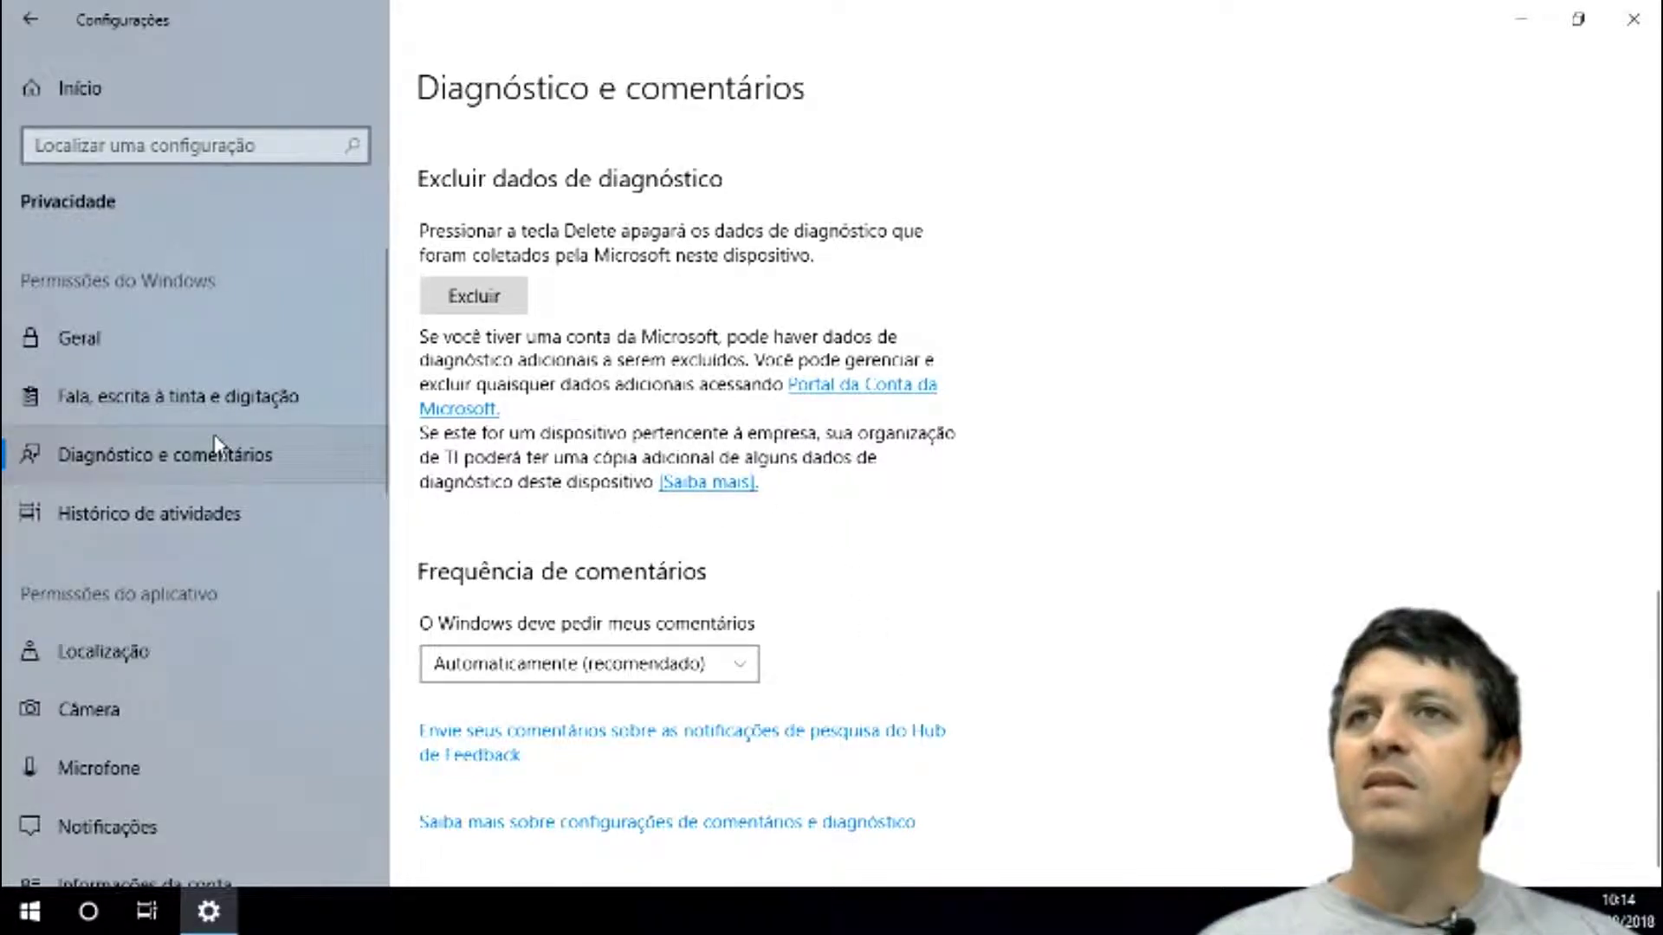
- Open Histórico de atividades and review the activity collection, cloud sync, account activity and history clearing options
click(201, 524)
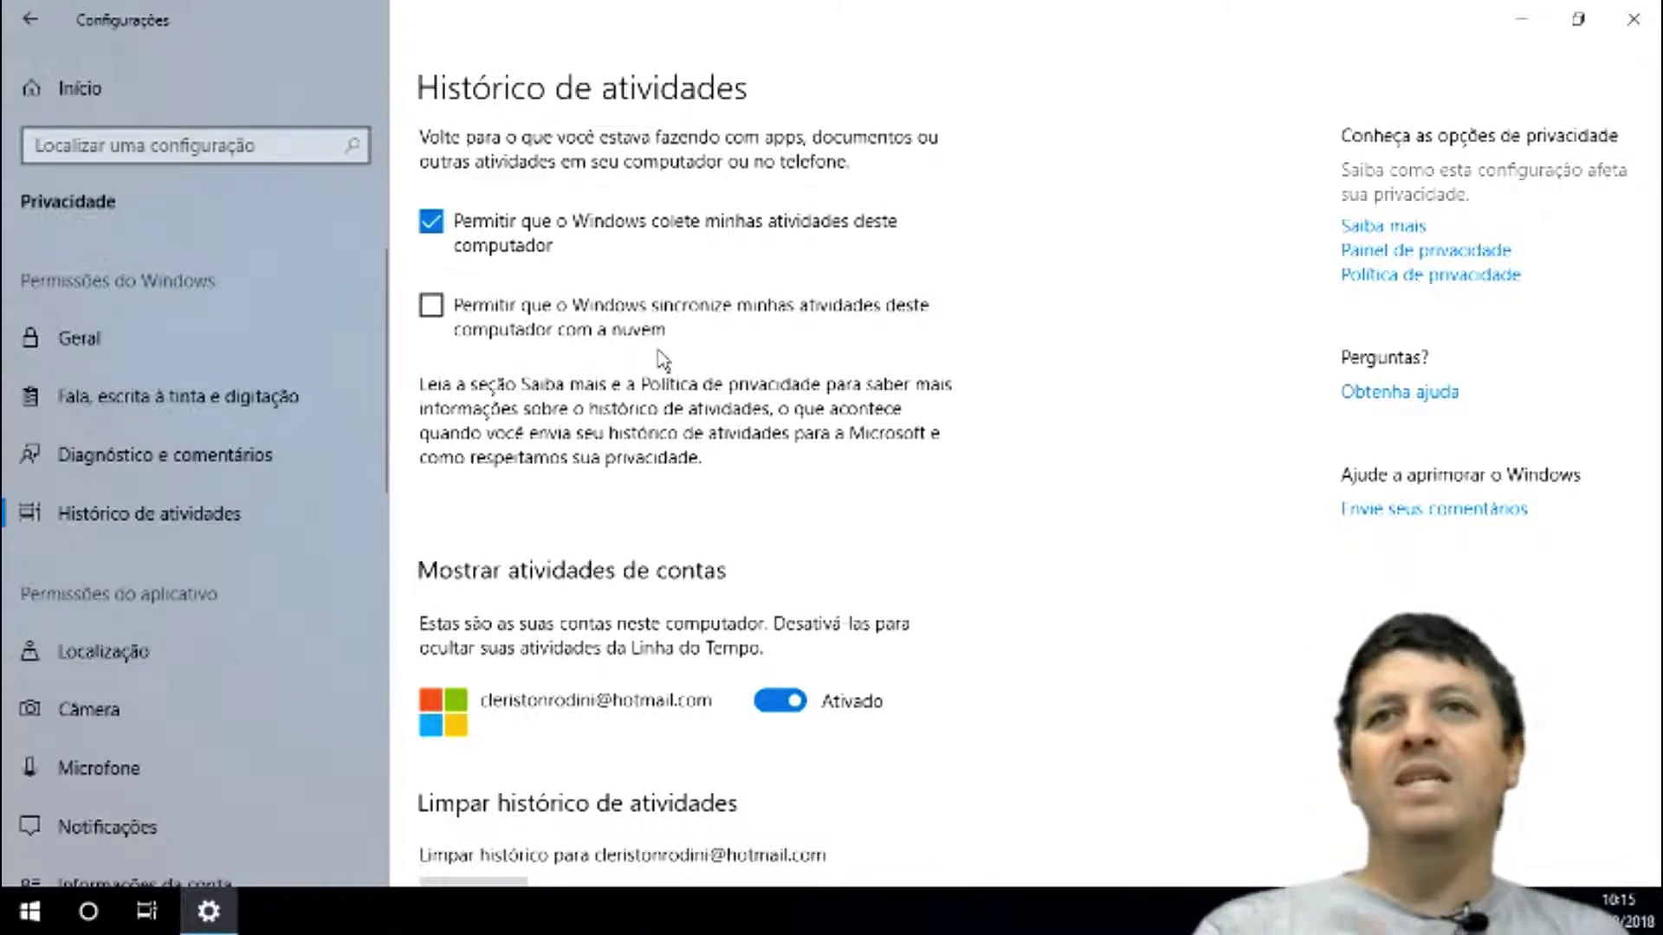
scroll(646, 365, down, 3)
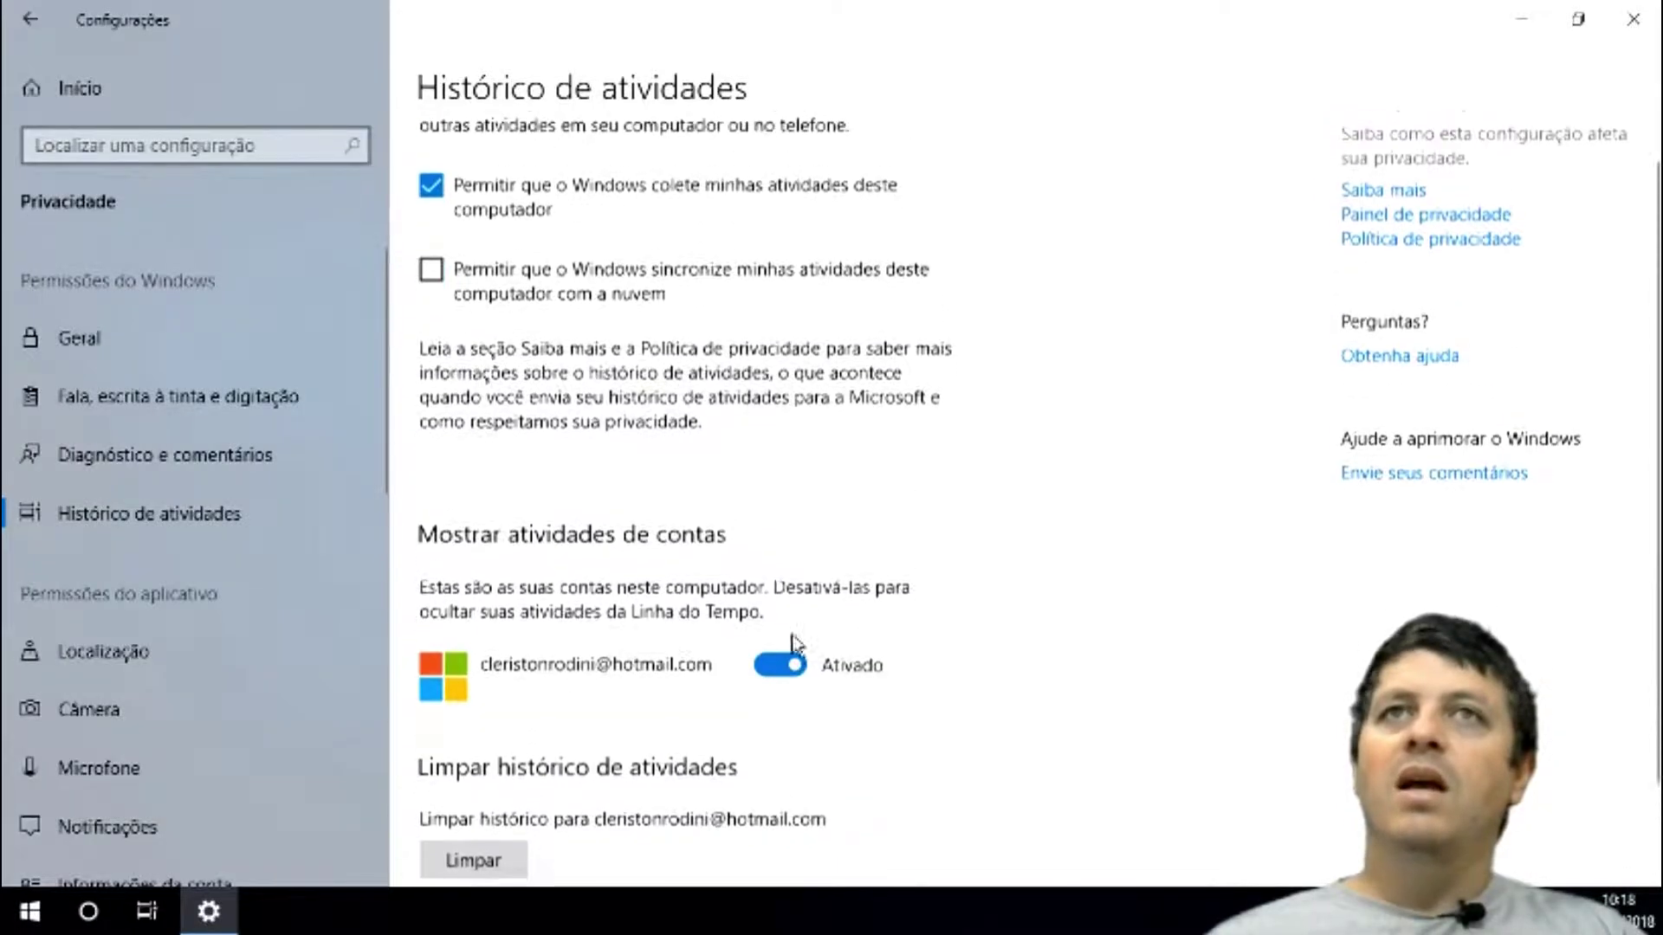
scroll(792, 651, up, 1)
scroll(814, 693, down, 3)
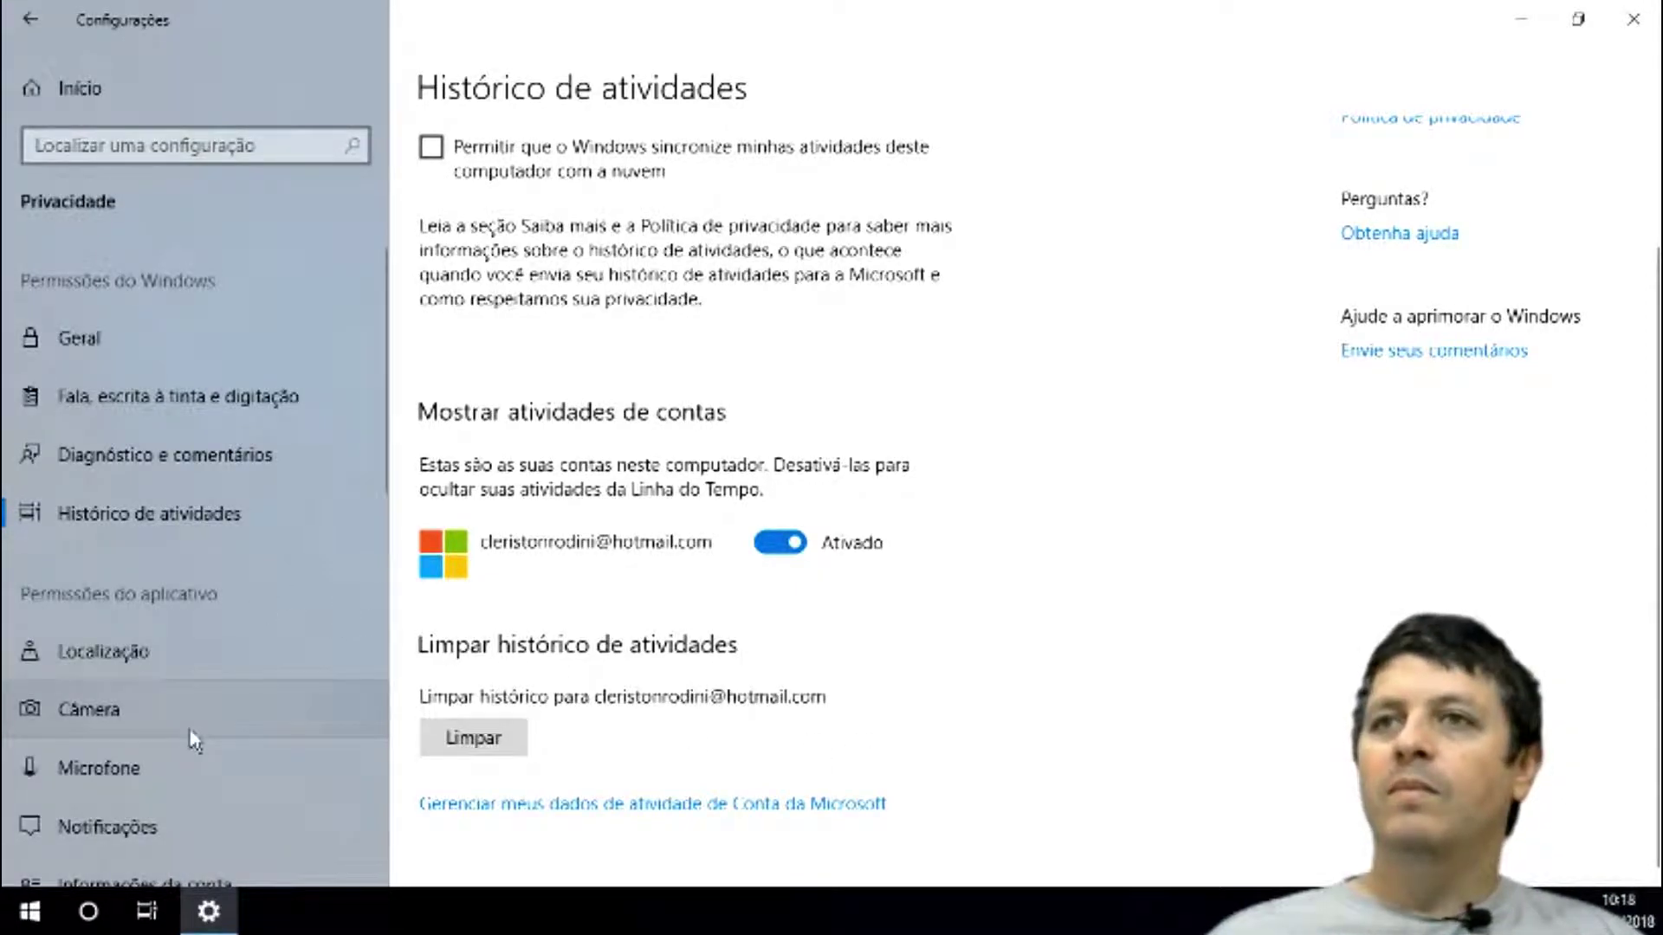
- Open the Localização permissions and view the location switch for this device without changing it
click(110, 655)
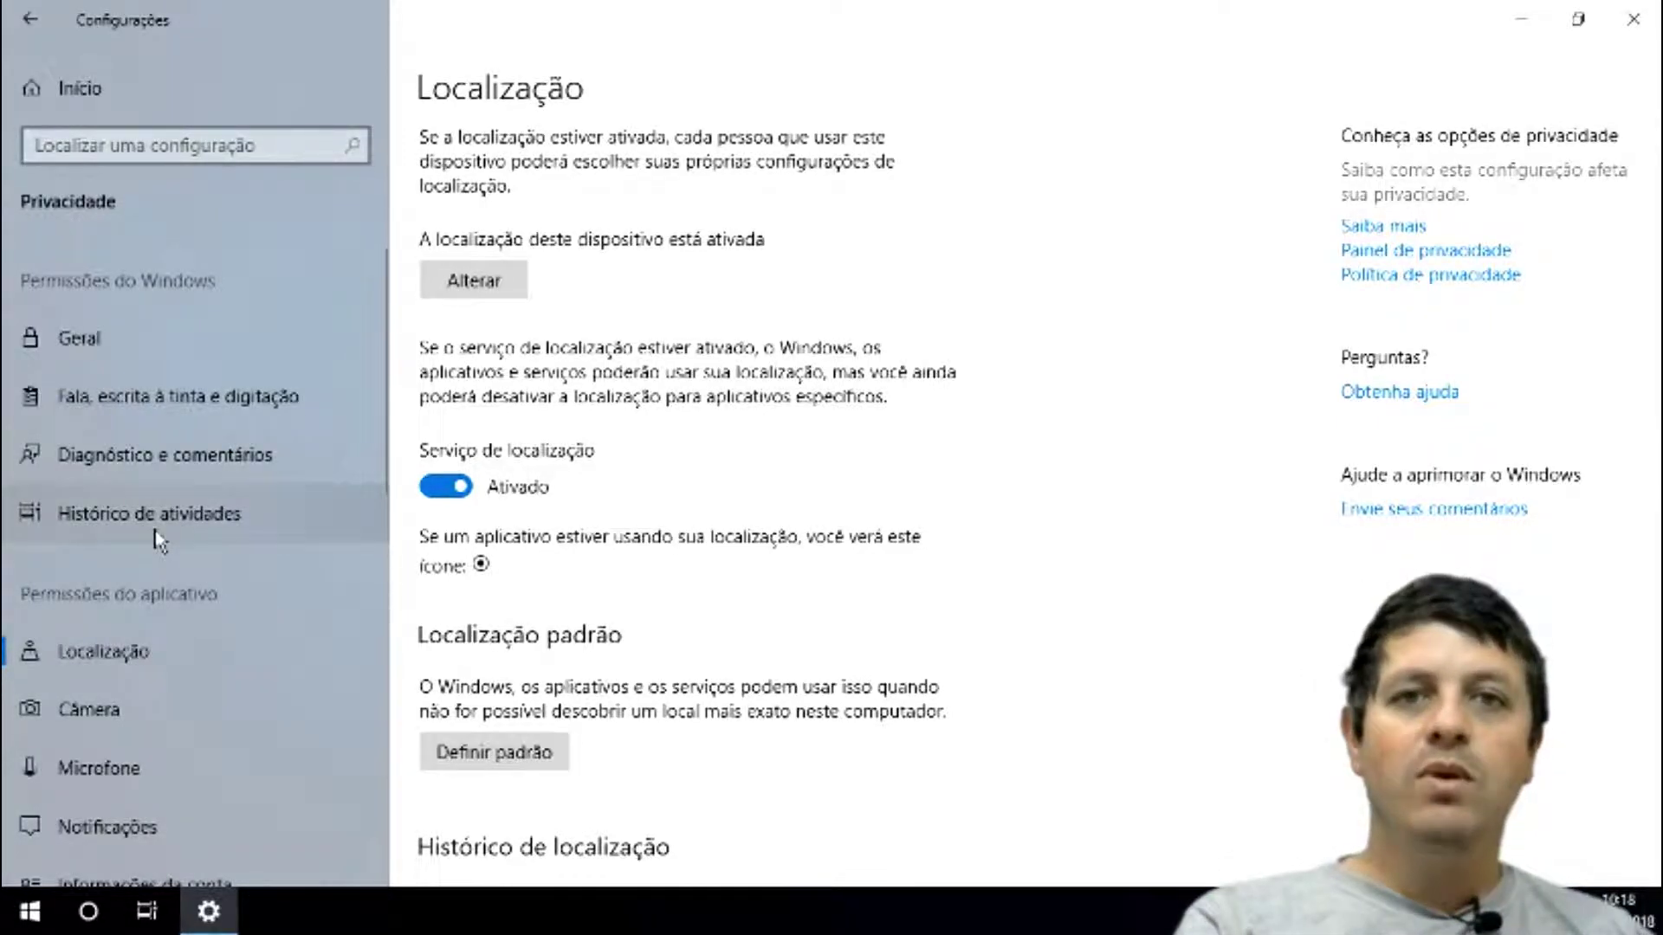
click(475, 284)
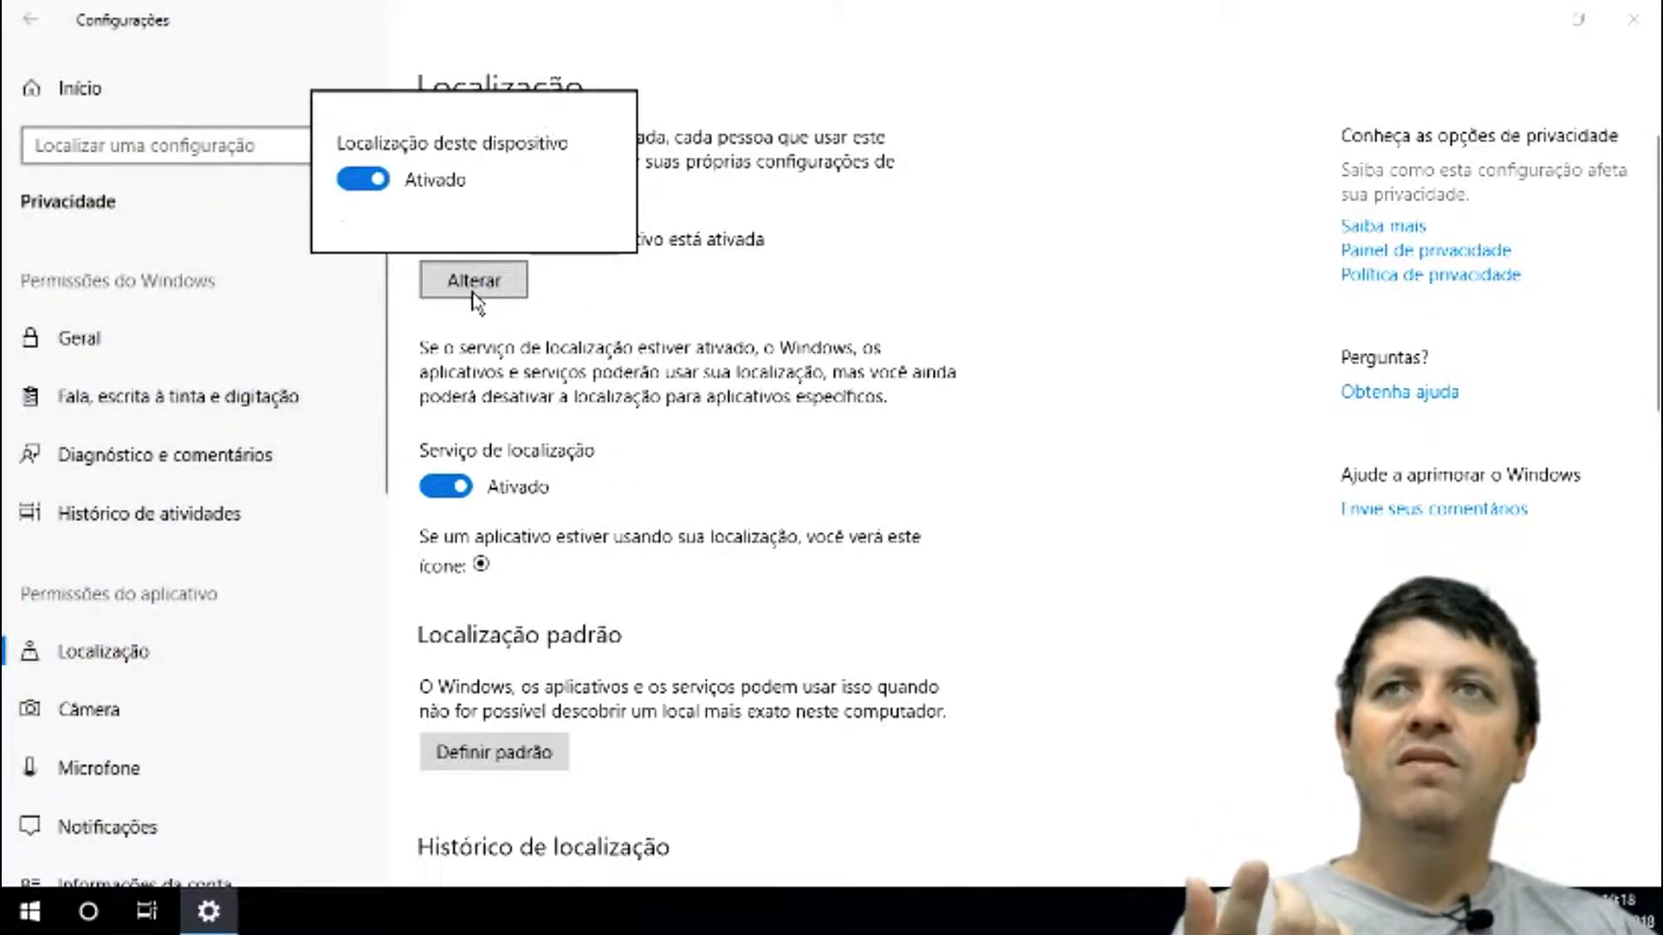
click(586, 316)
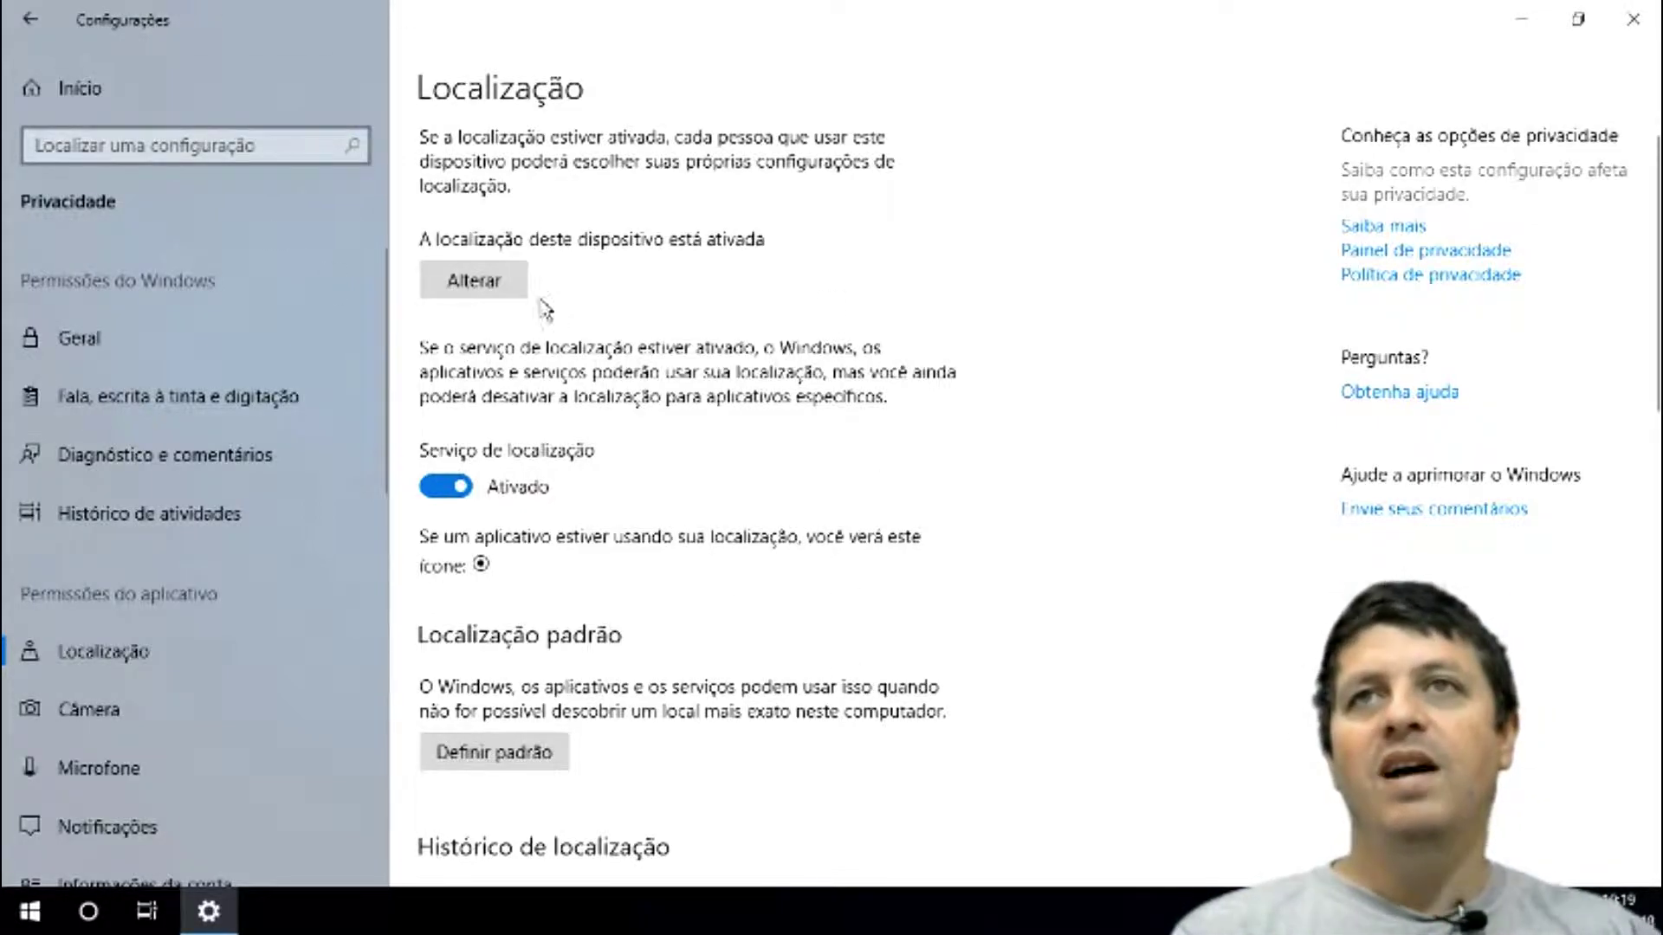
- Review the location service and history options, and open the default location setting in the Mapas app
scroll(724, 356, down, 3)
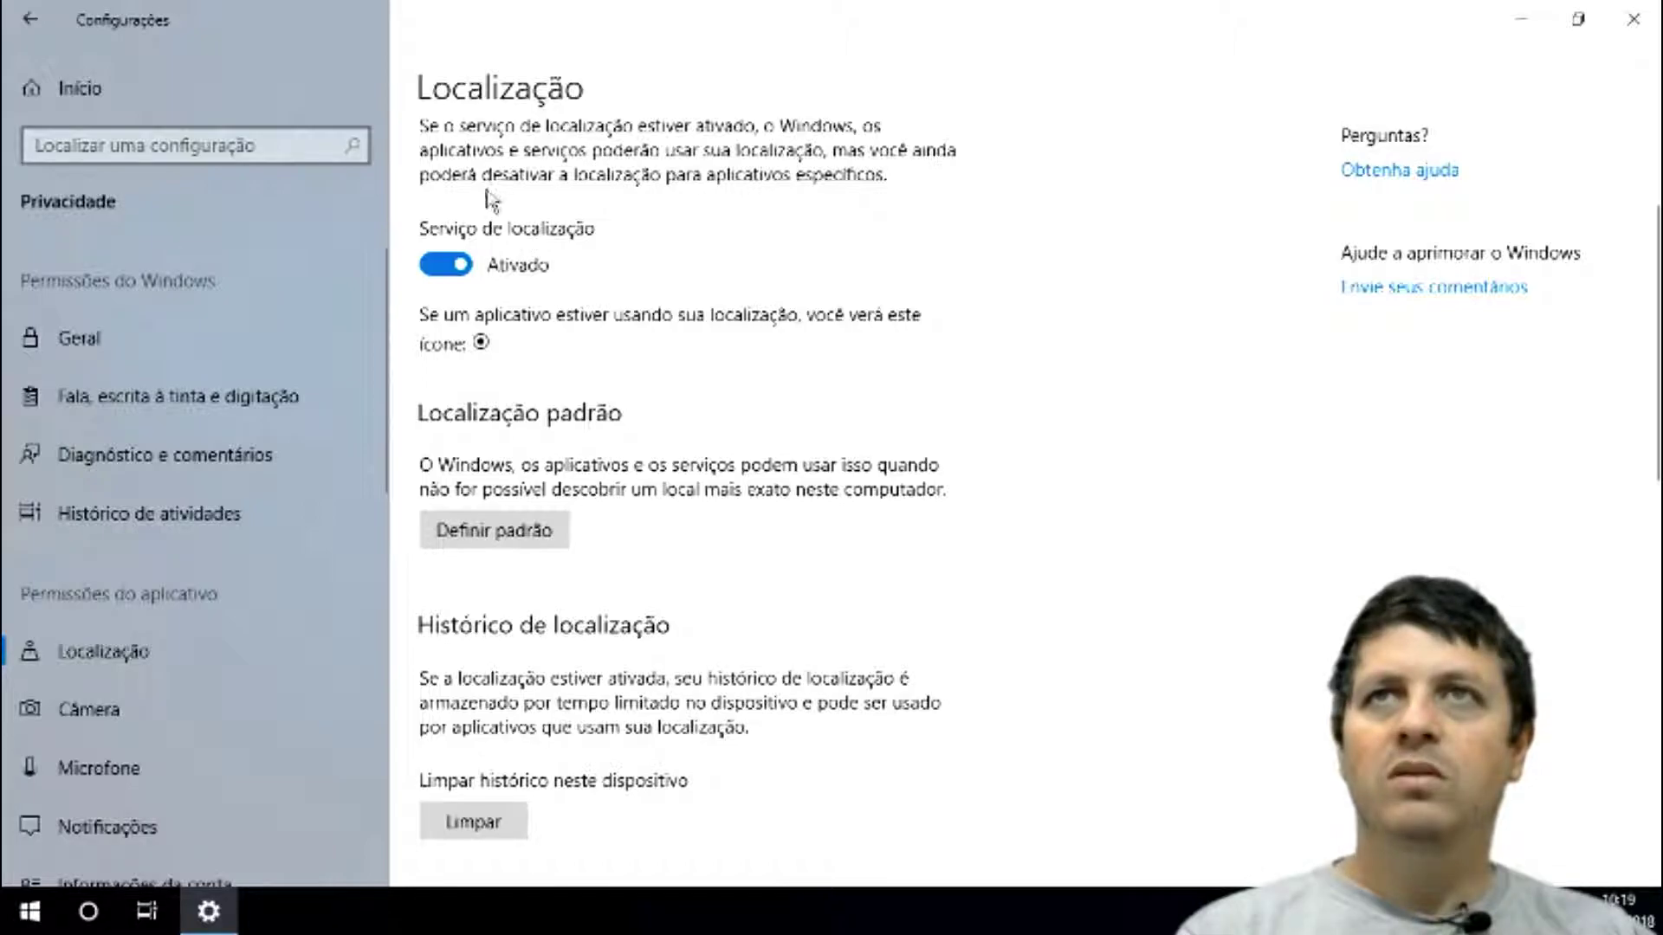
scroll(750, 231, down, 3)
scroll(750, 231, up, 3)
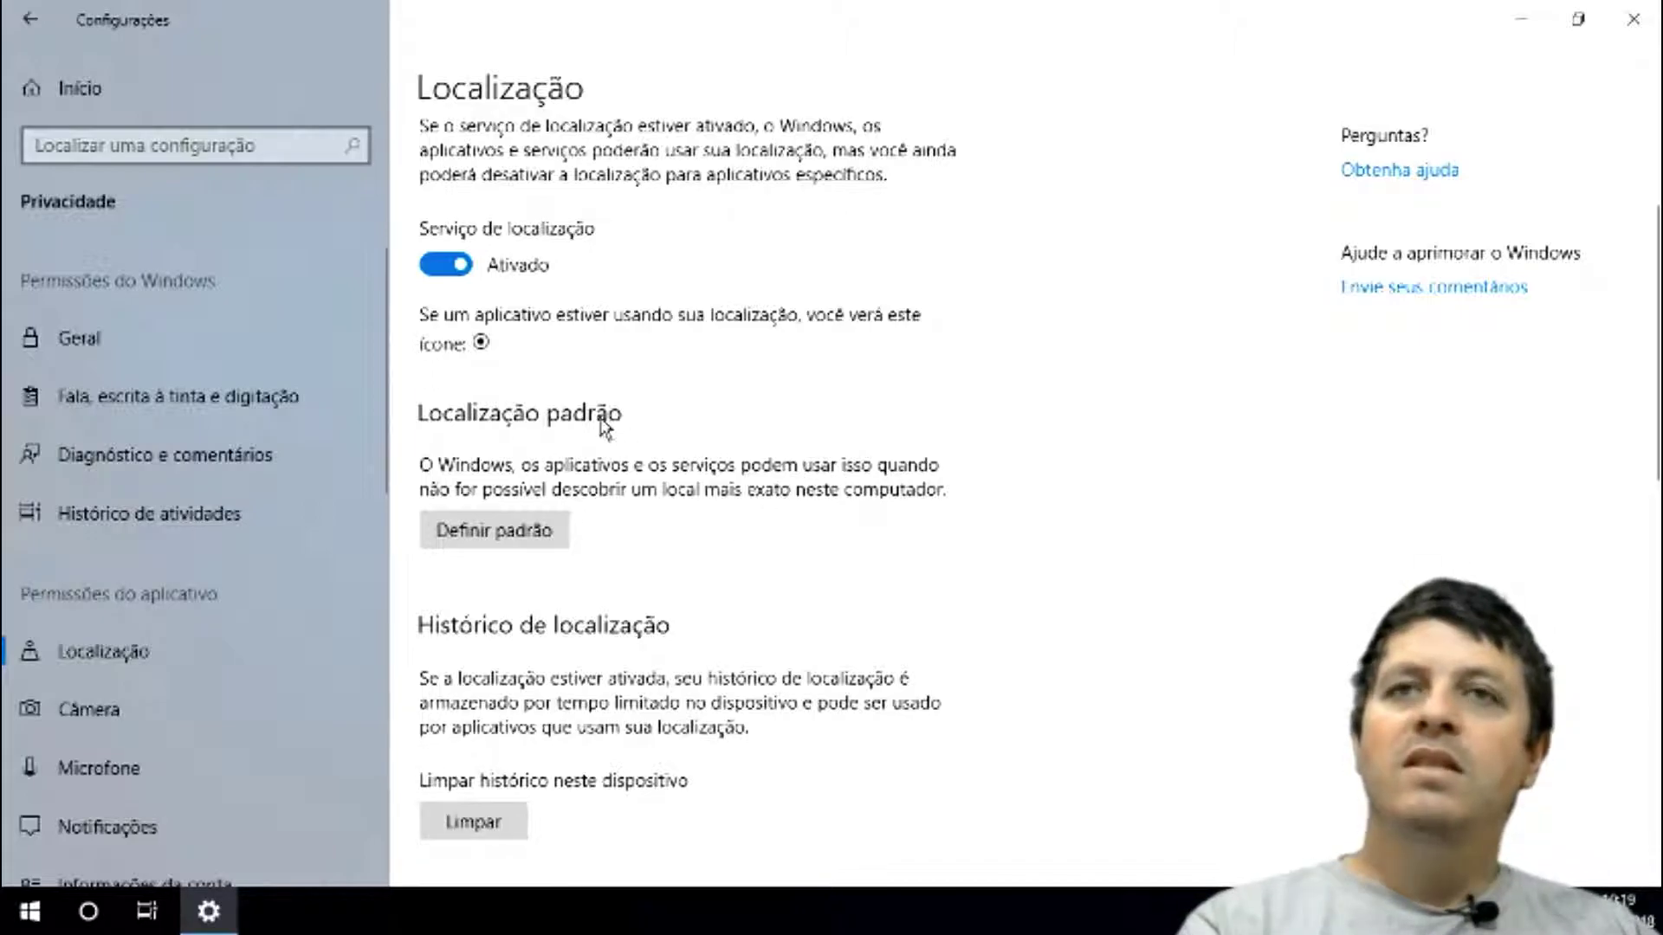
click(516, 530)
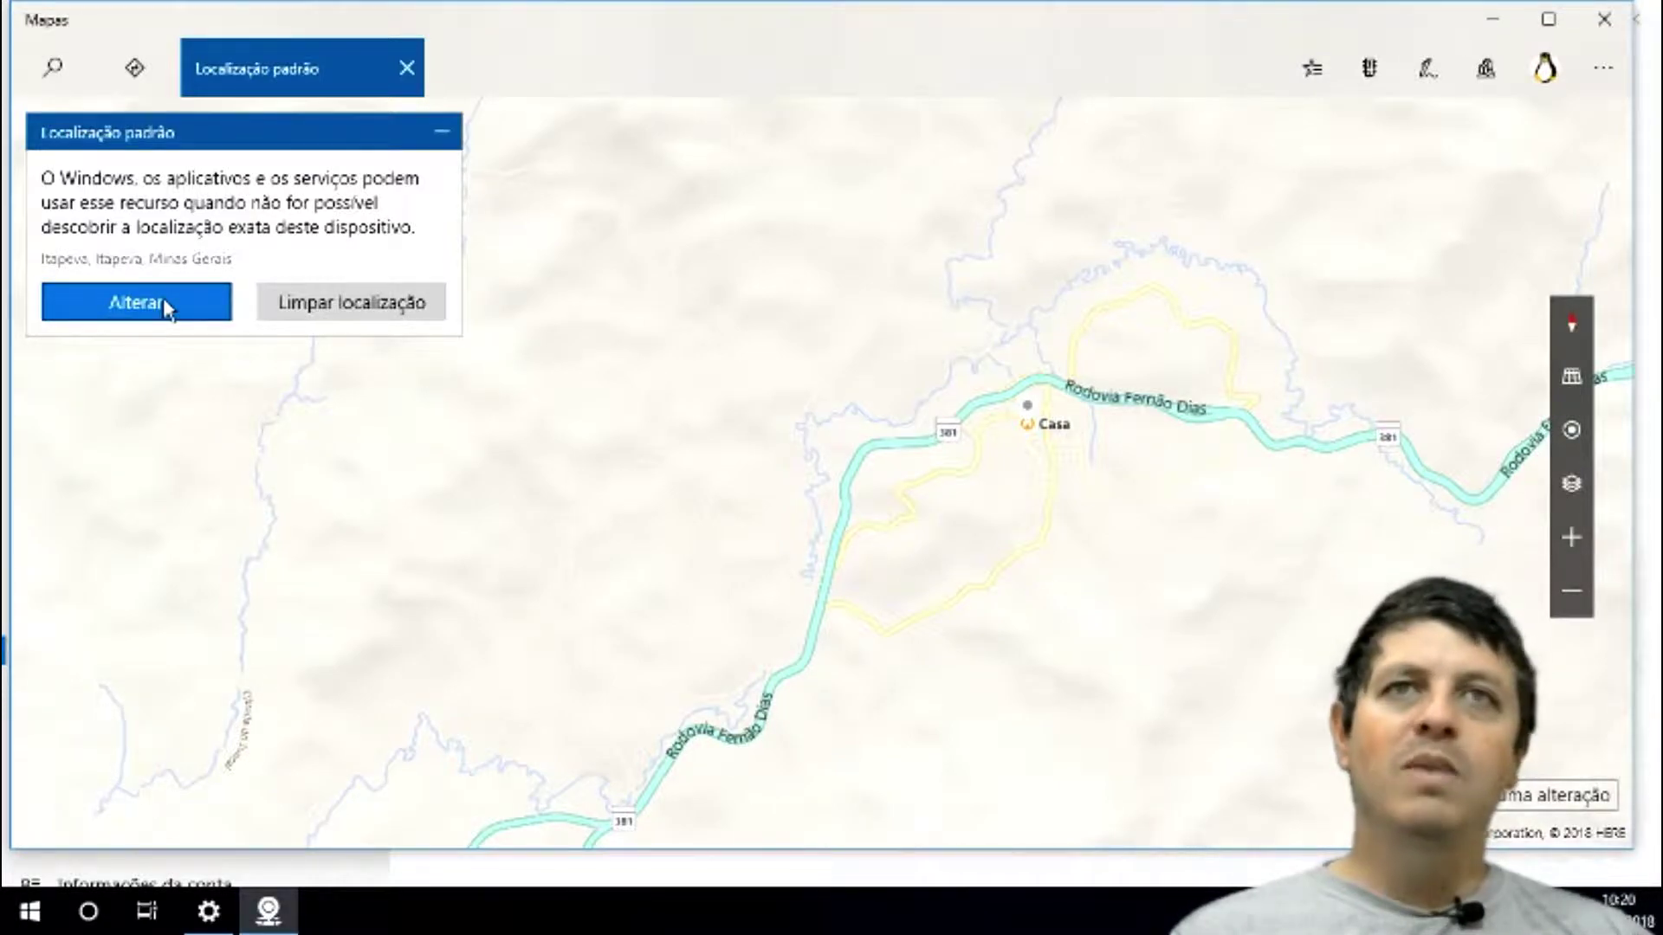
- Set the default location to Itapeva, Itapeva, Minas Gerais from the recent places and reselect it through the Casa entry
click(165, 305)
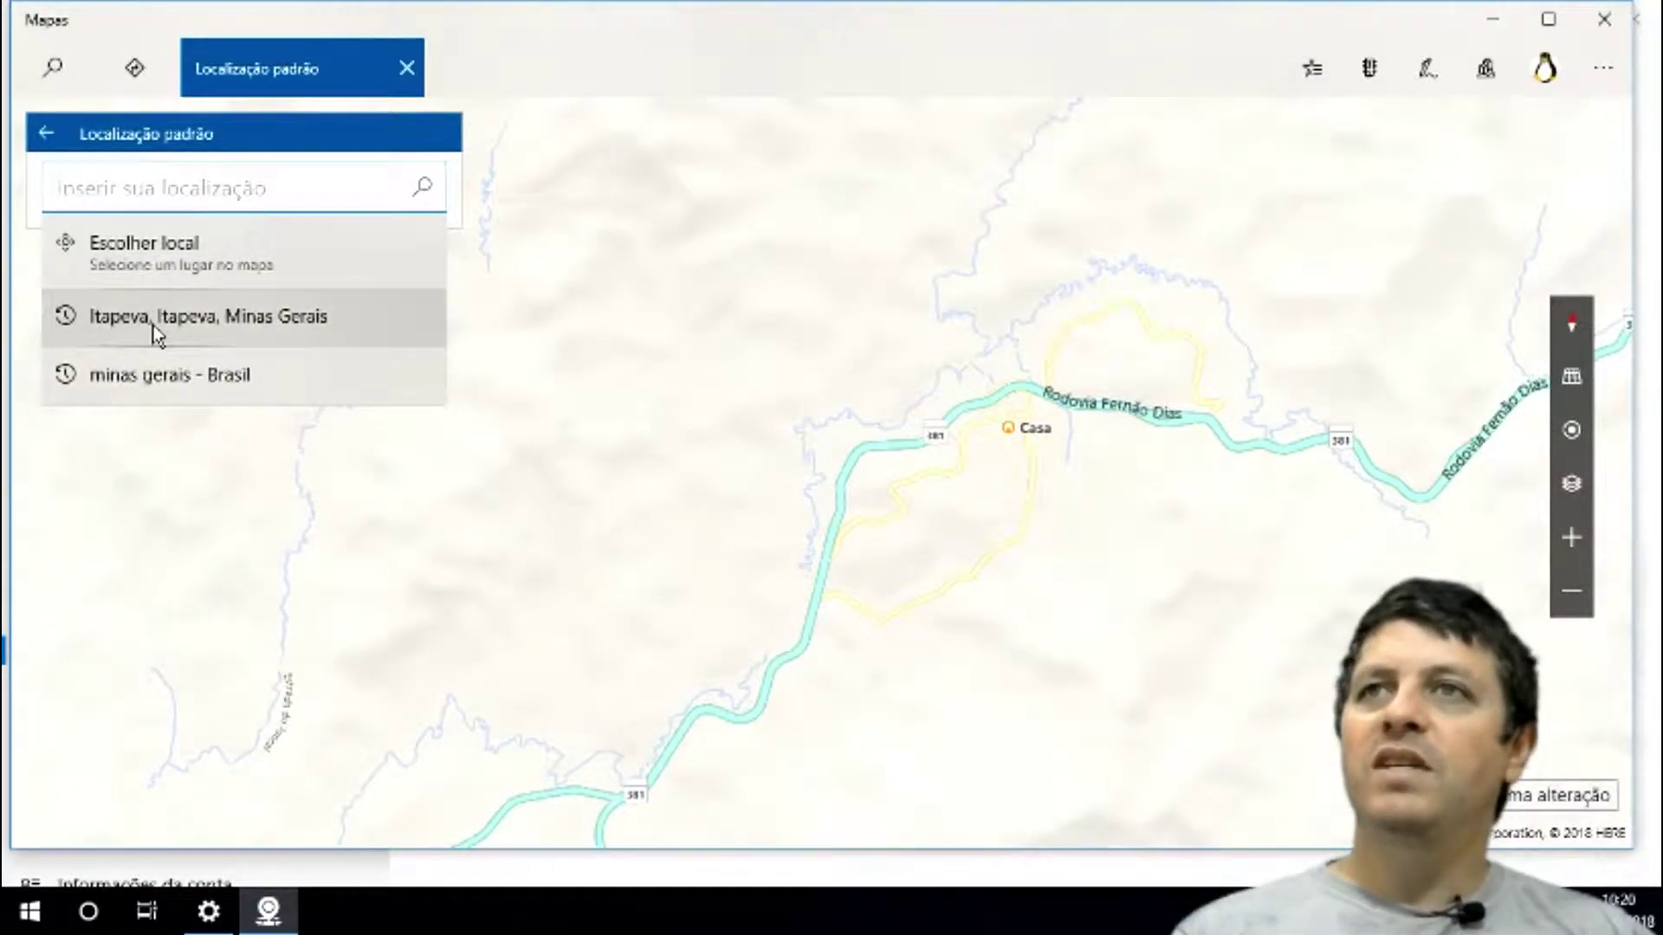
click(152, 324)
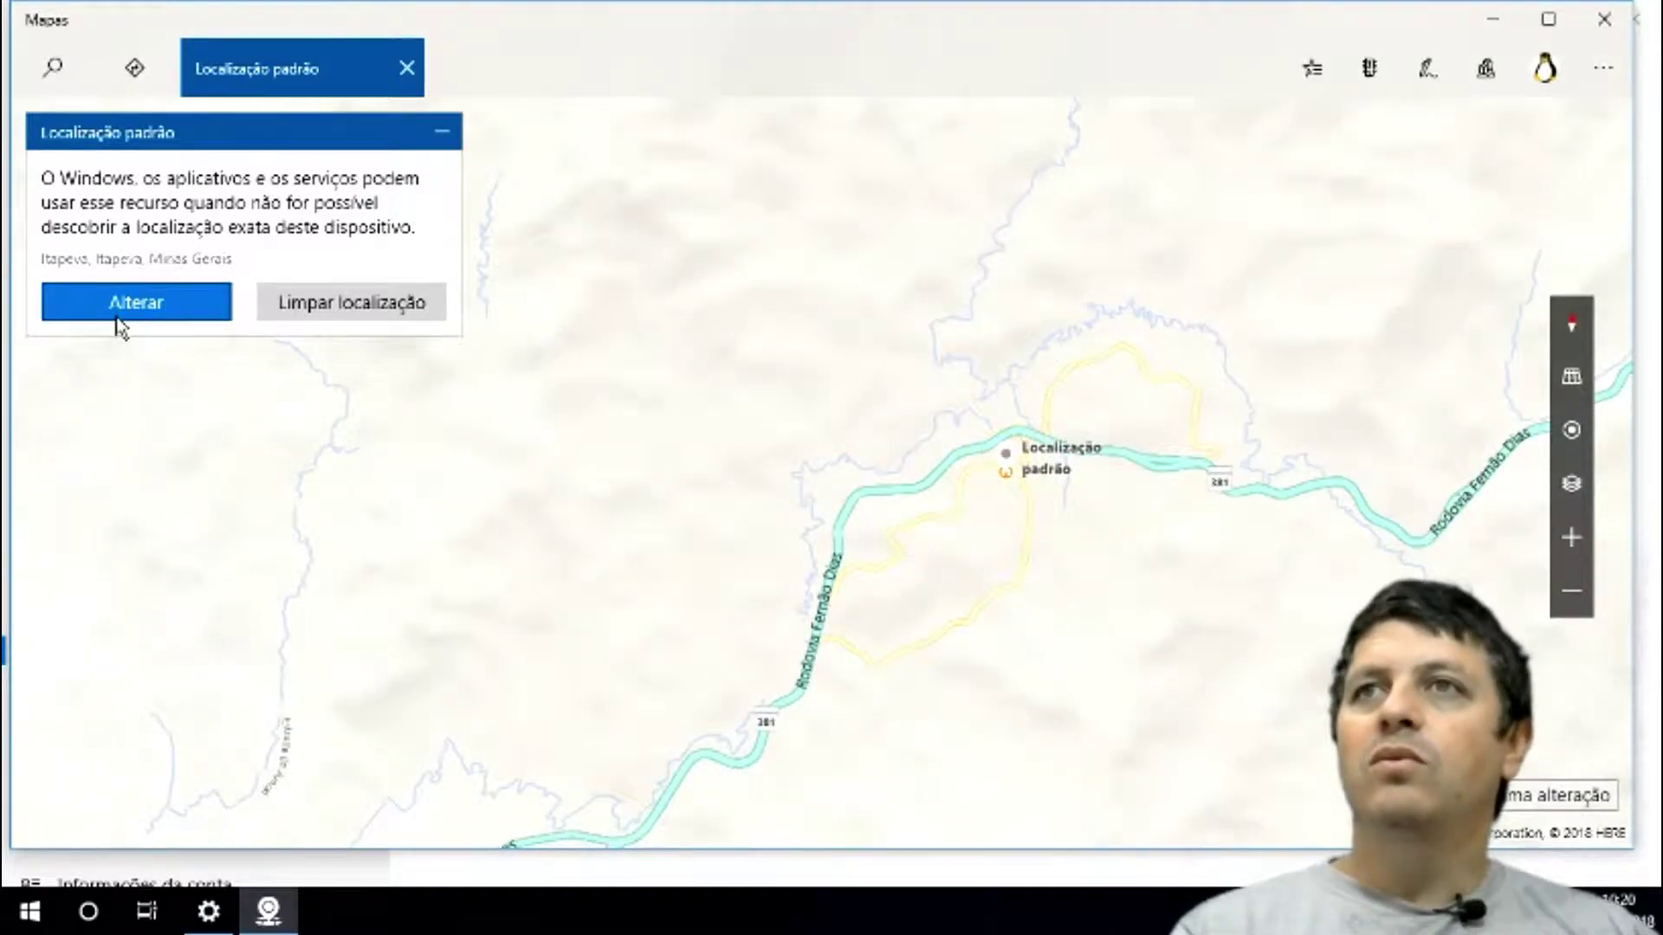
click(120, 323)
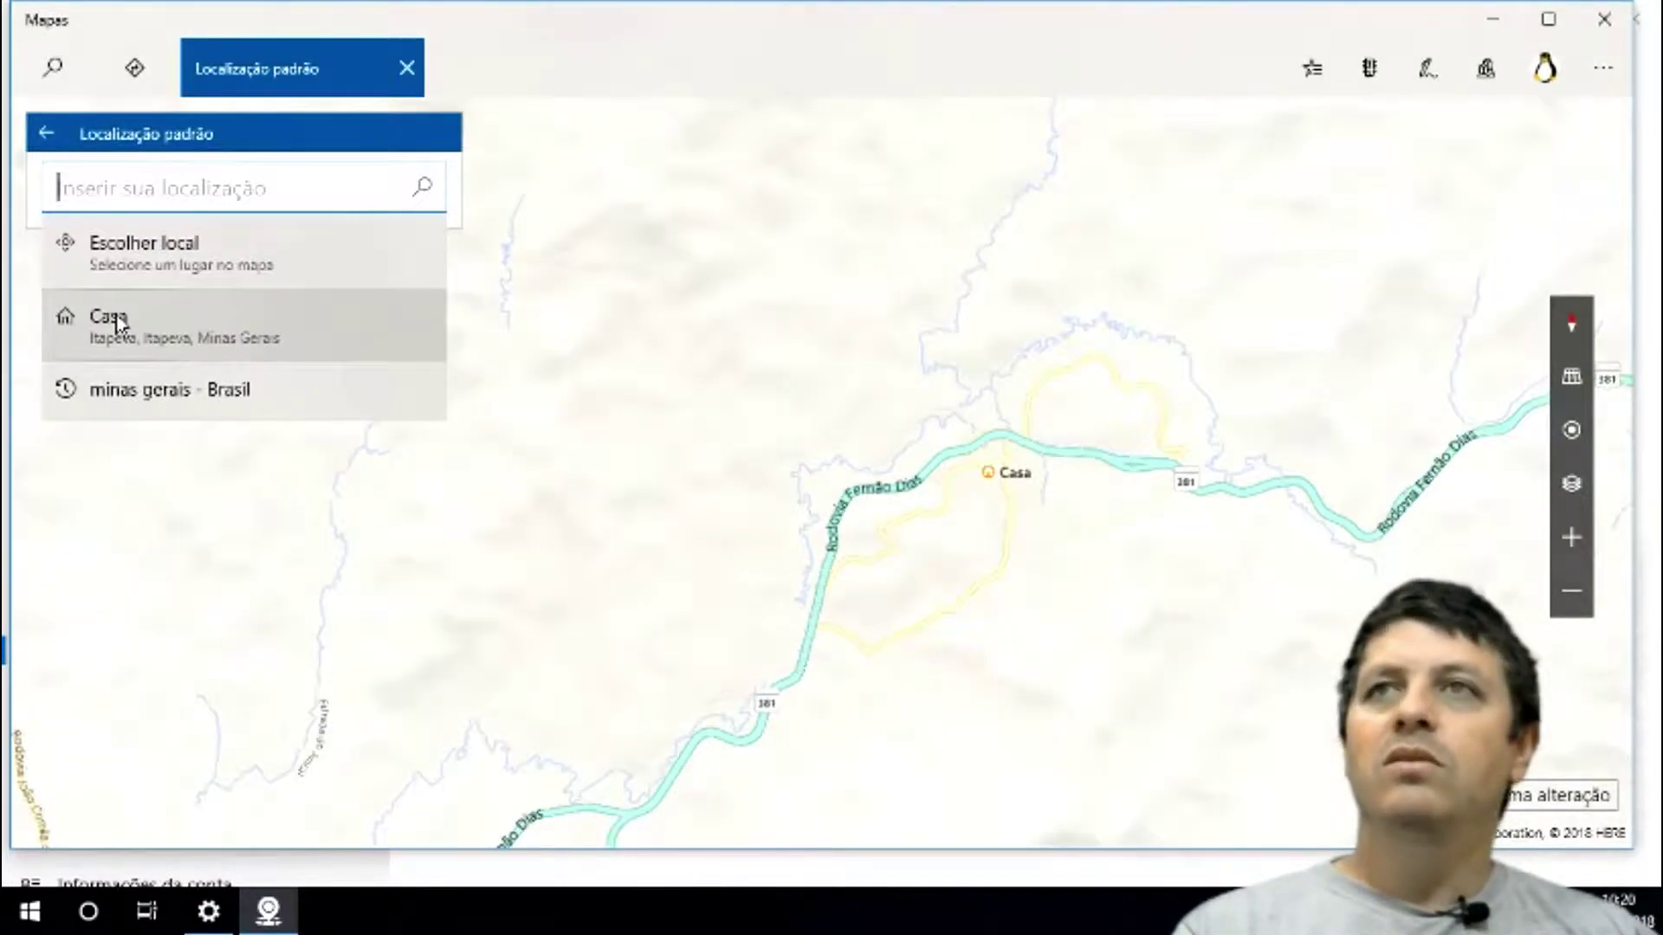
click(184, 342)
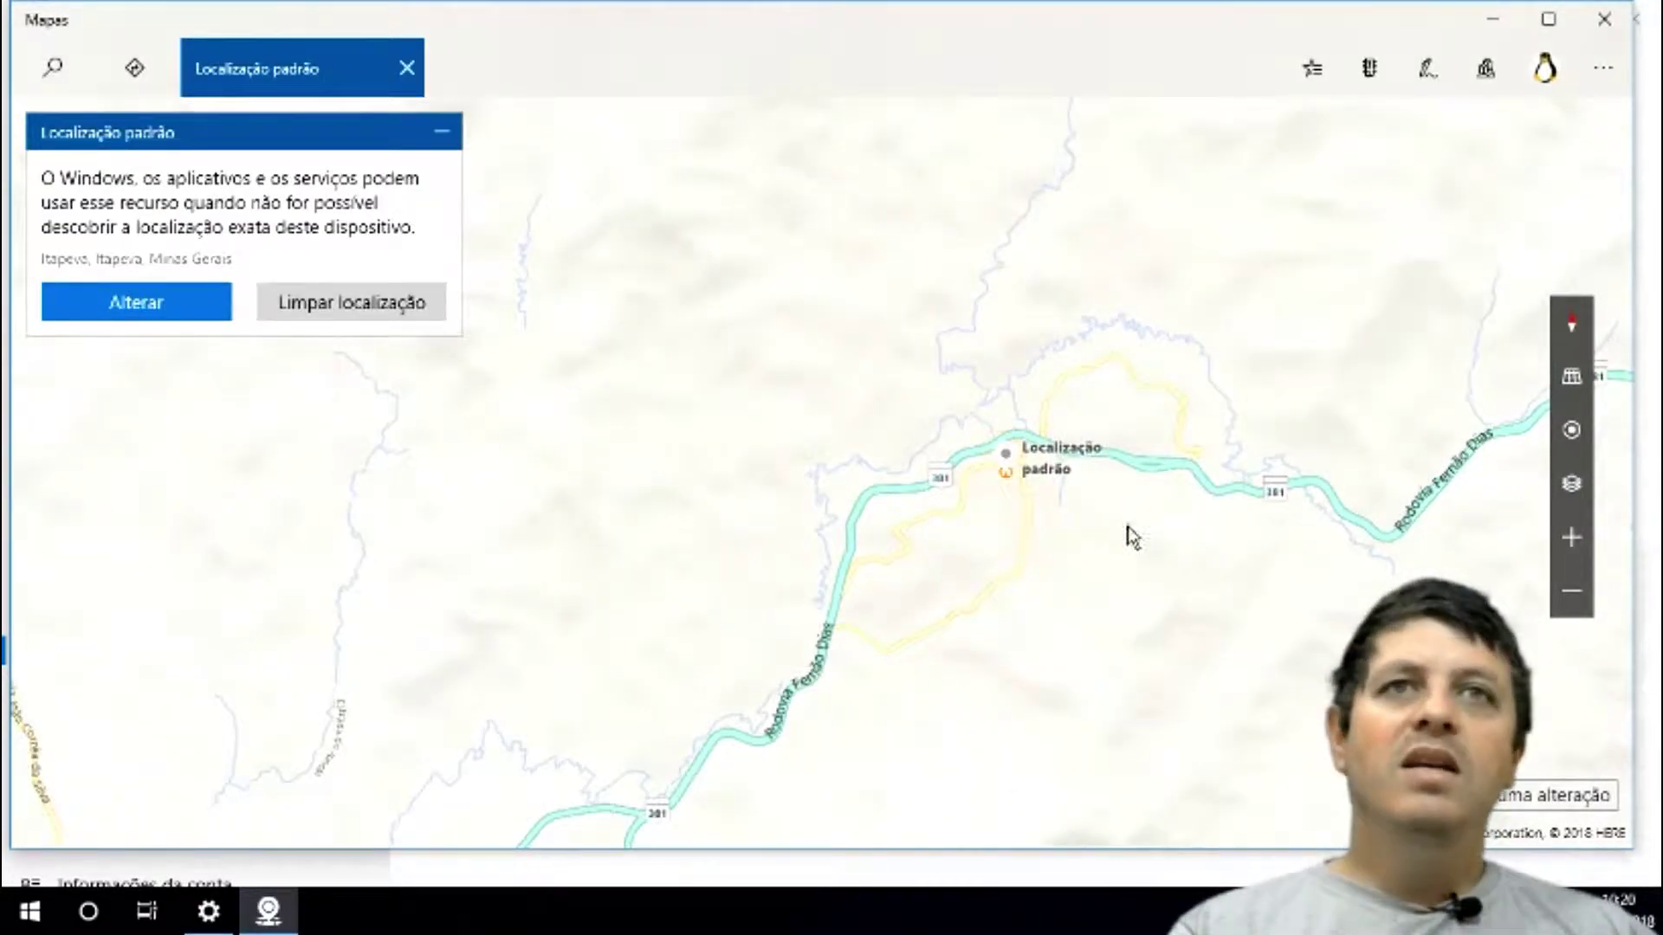
- Collapse the Localização padrão pane to view the recent place suggestions in the map search, and close the Mapas app
click(440, 132)
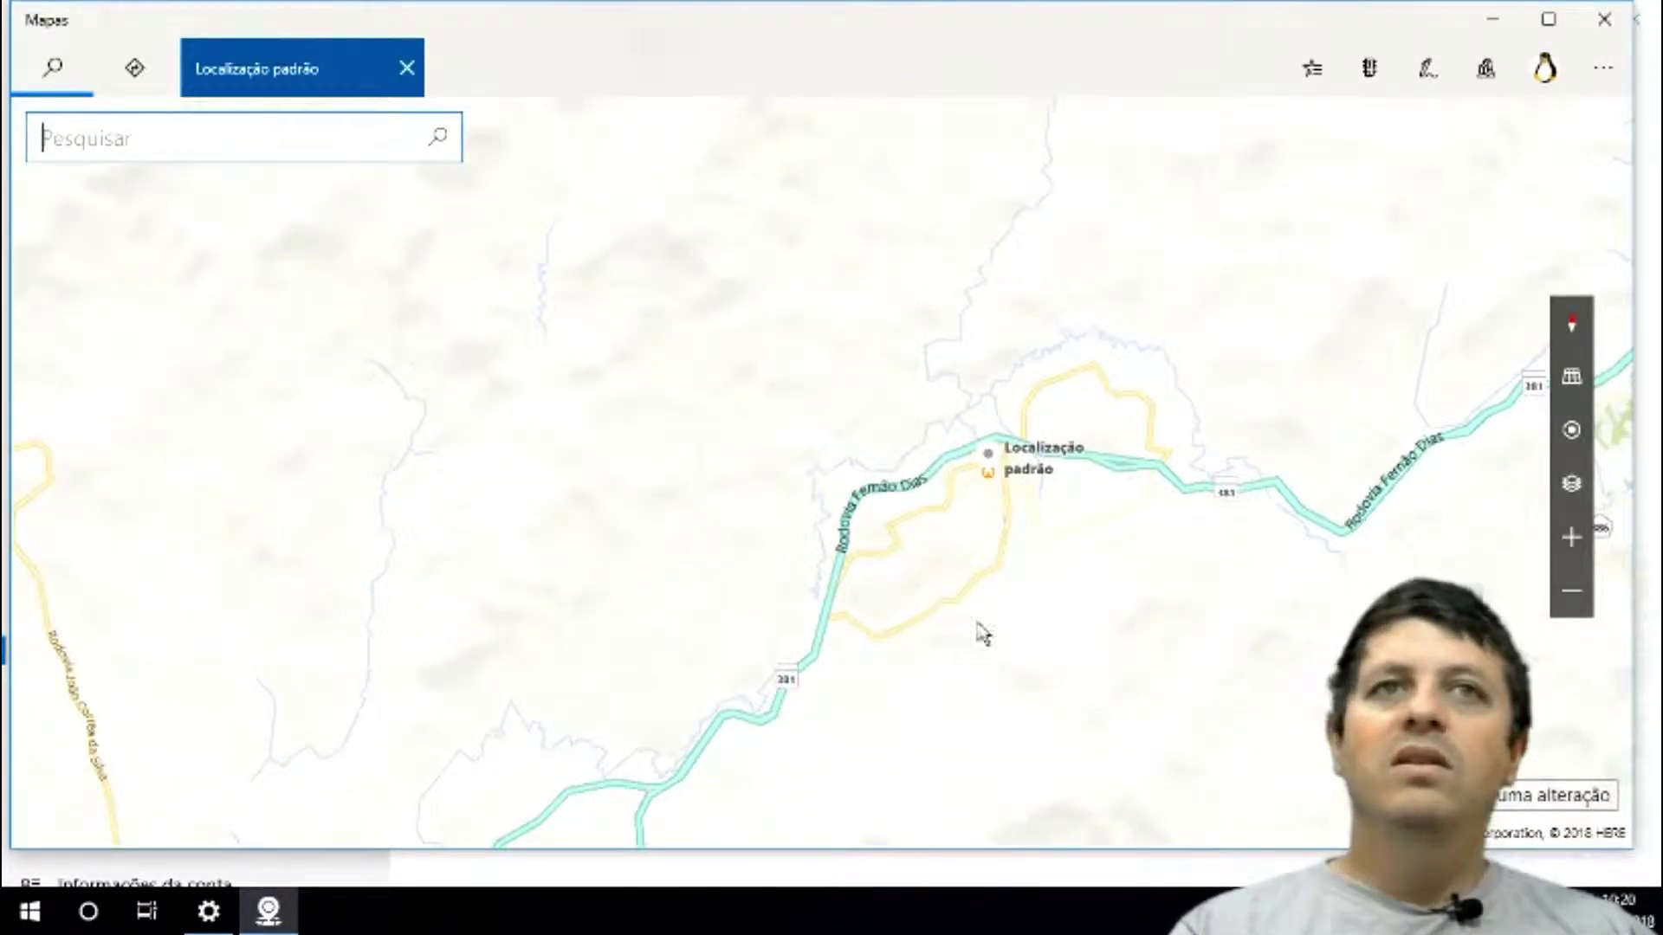
click(196, 143)
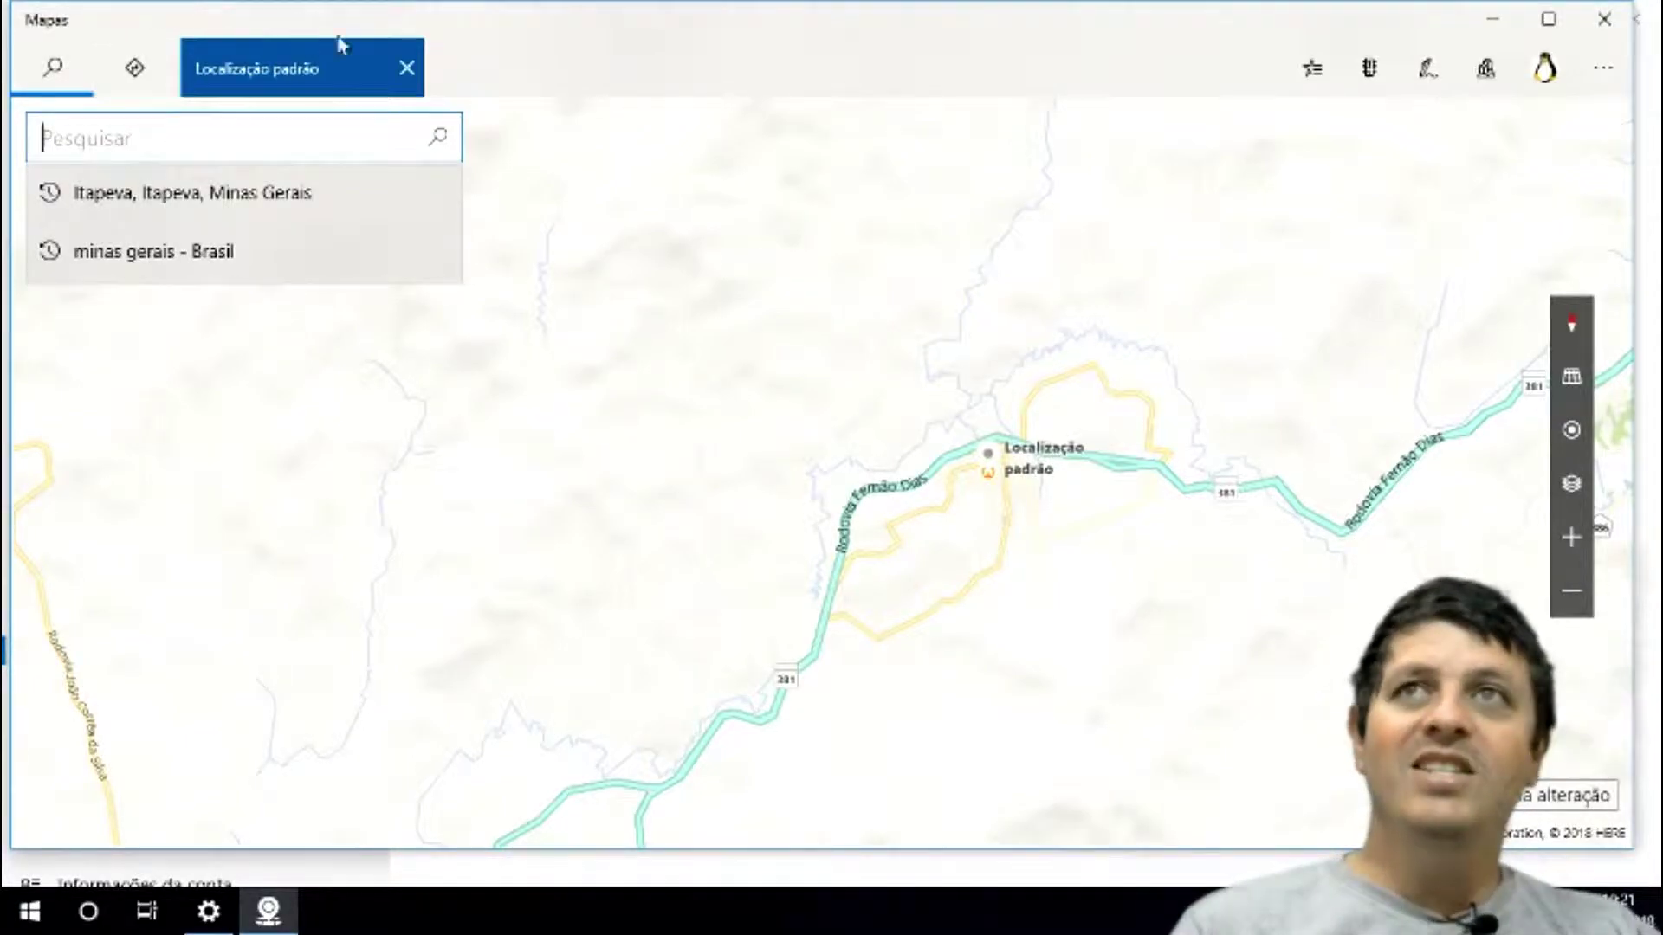
click(1547, 26)
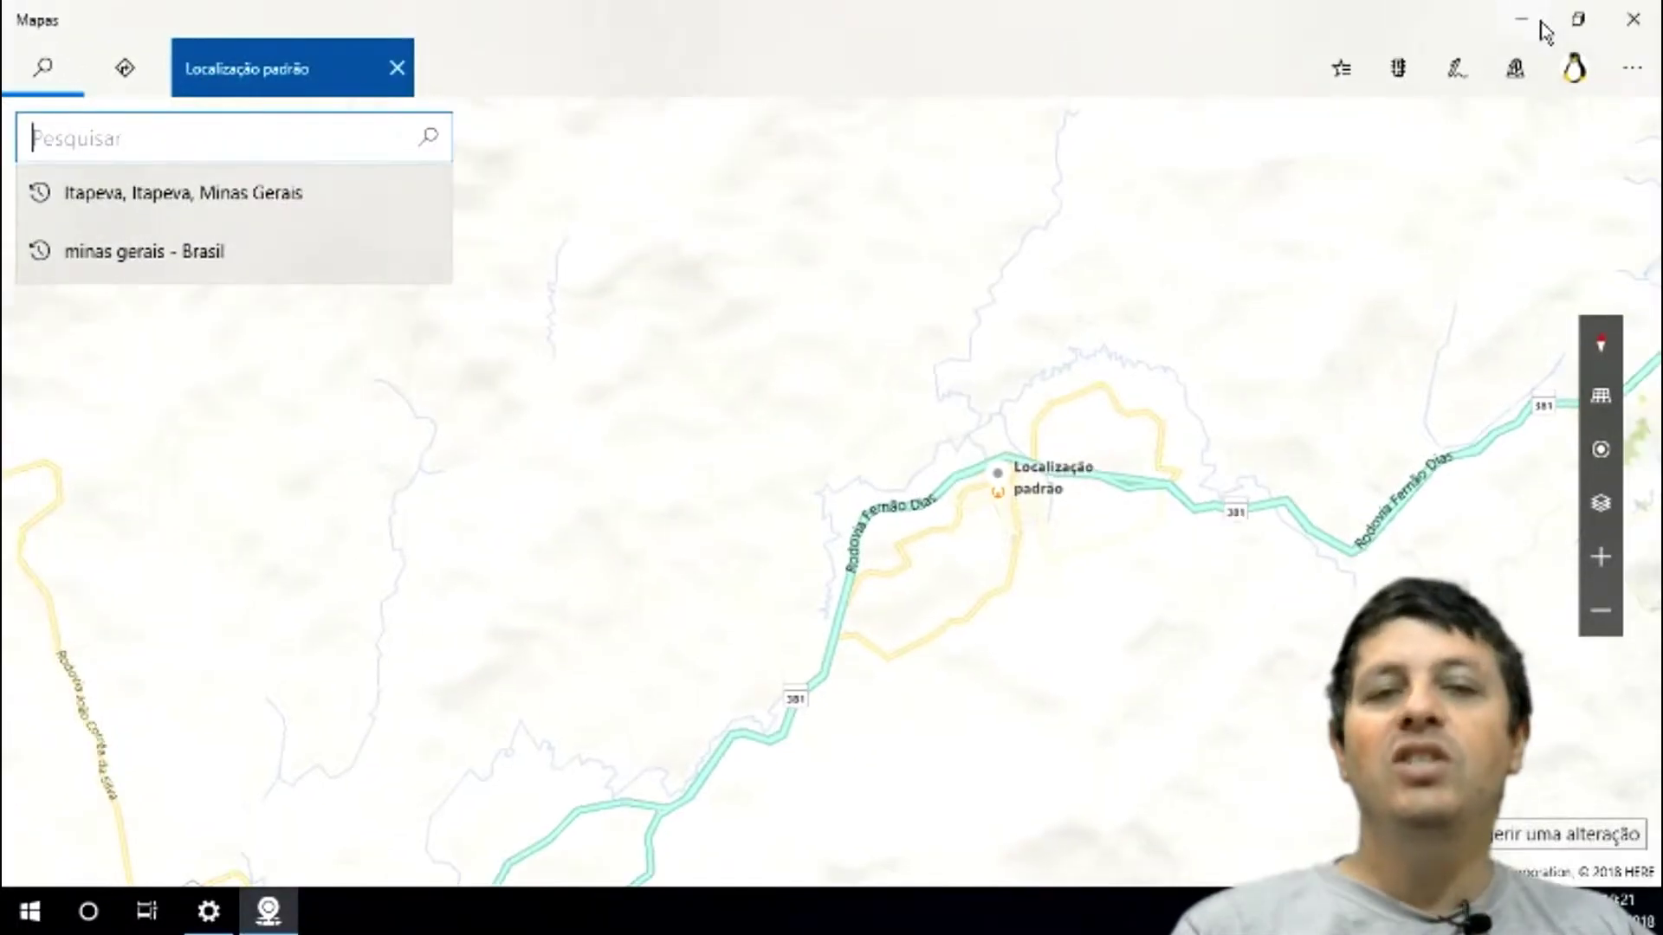
click(1633, 19)
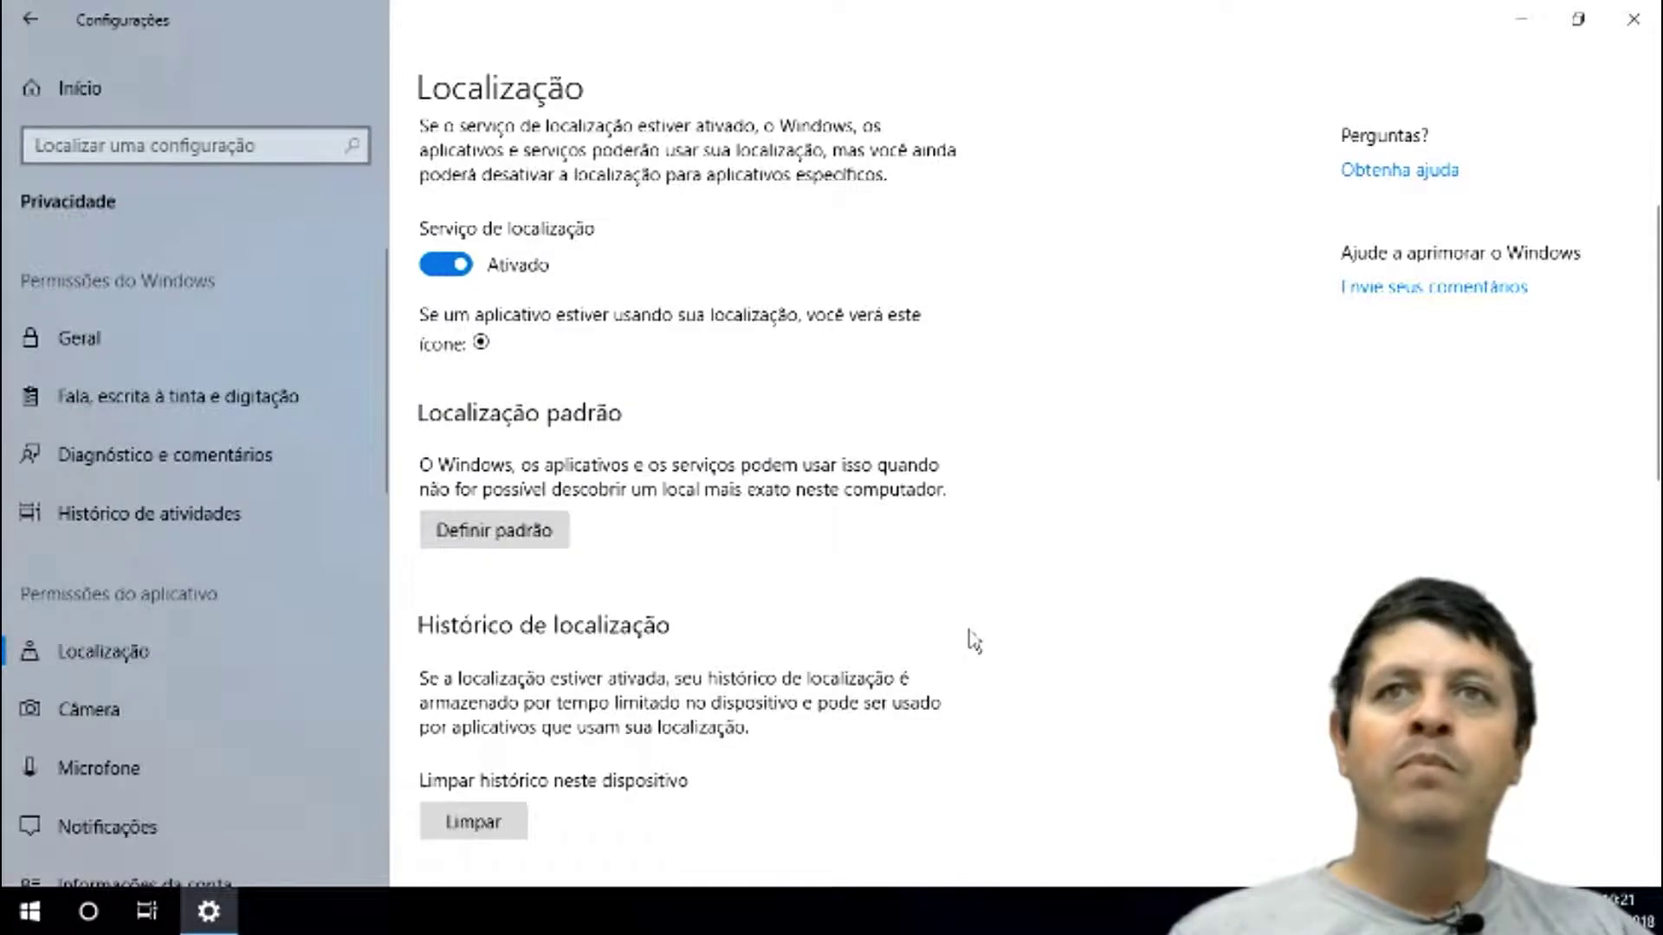
- Review the location history clearing option, the apps allowed to use the precise location and the Cerca Geográfica section
scroll(886, 586, down, 5)
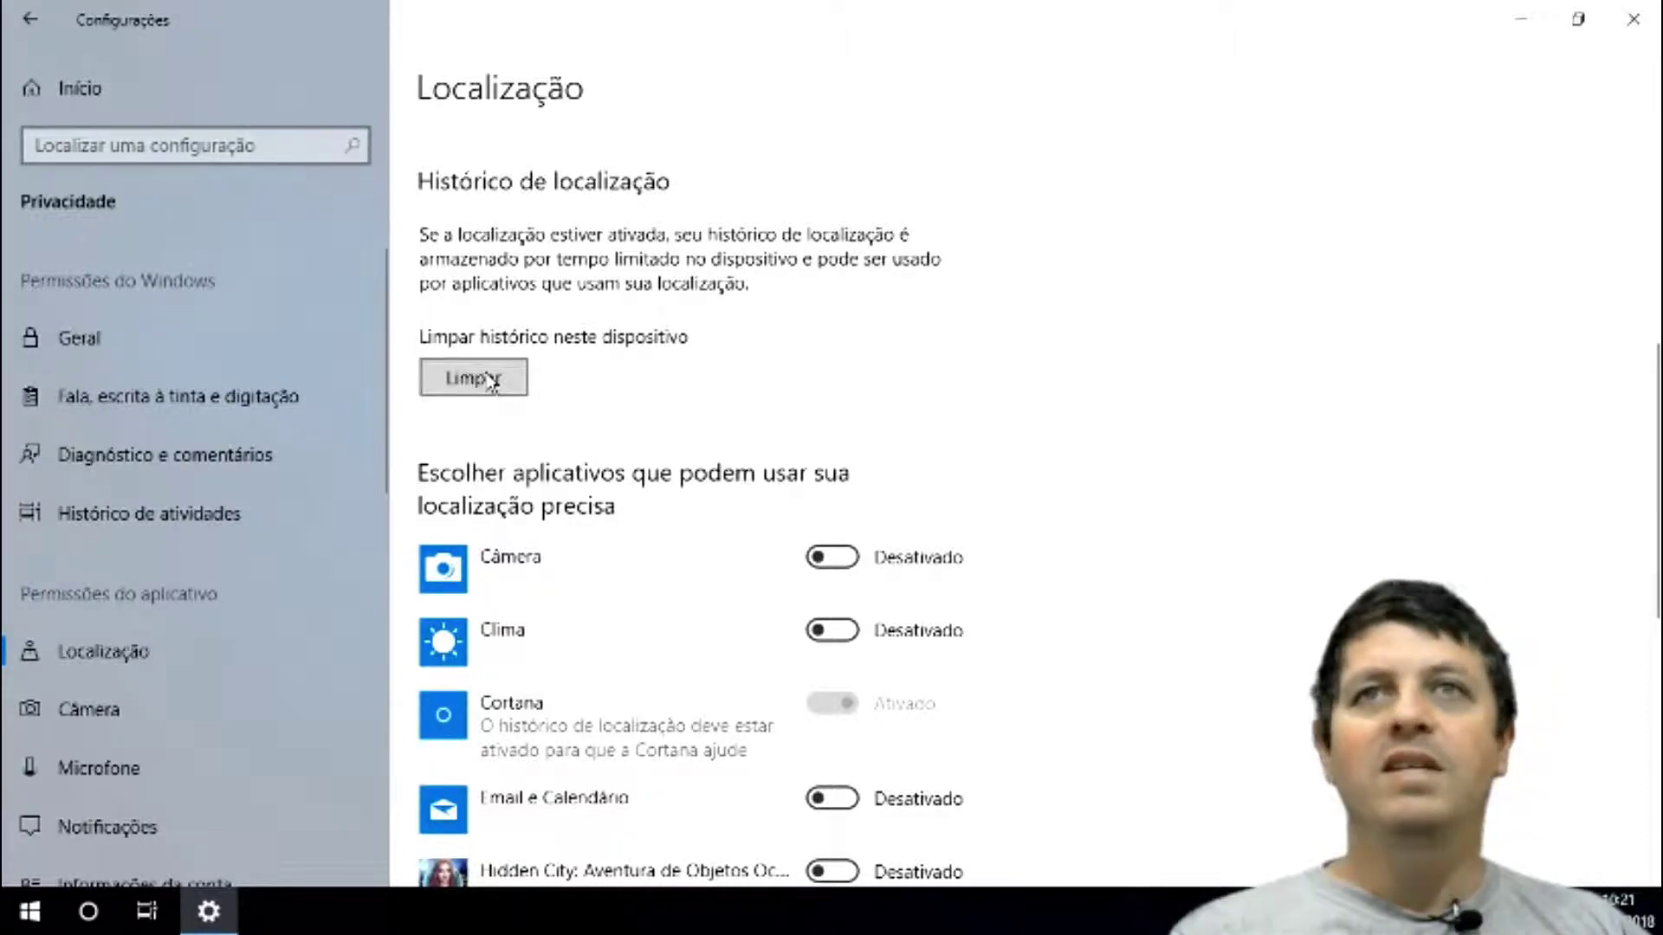
scroll(827, 433, down, 3)
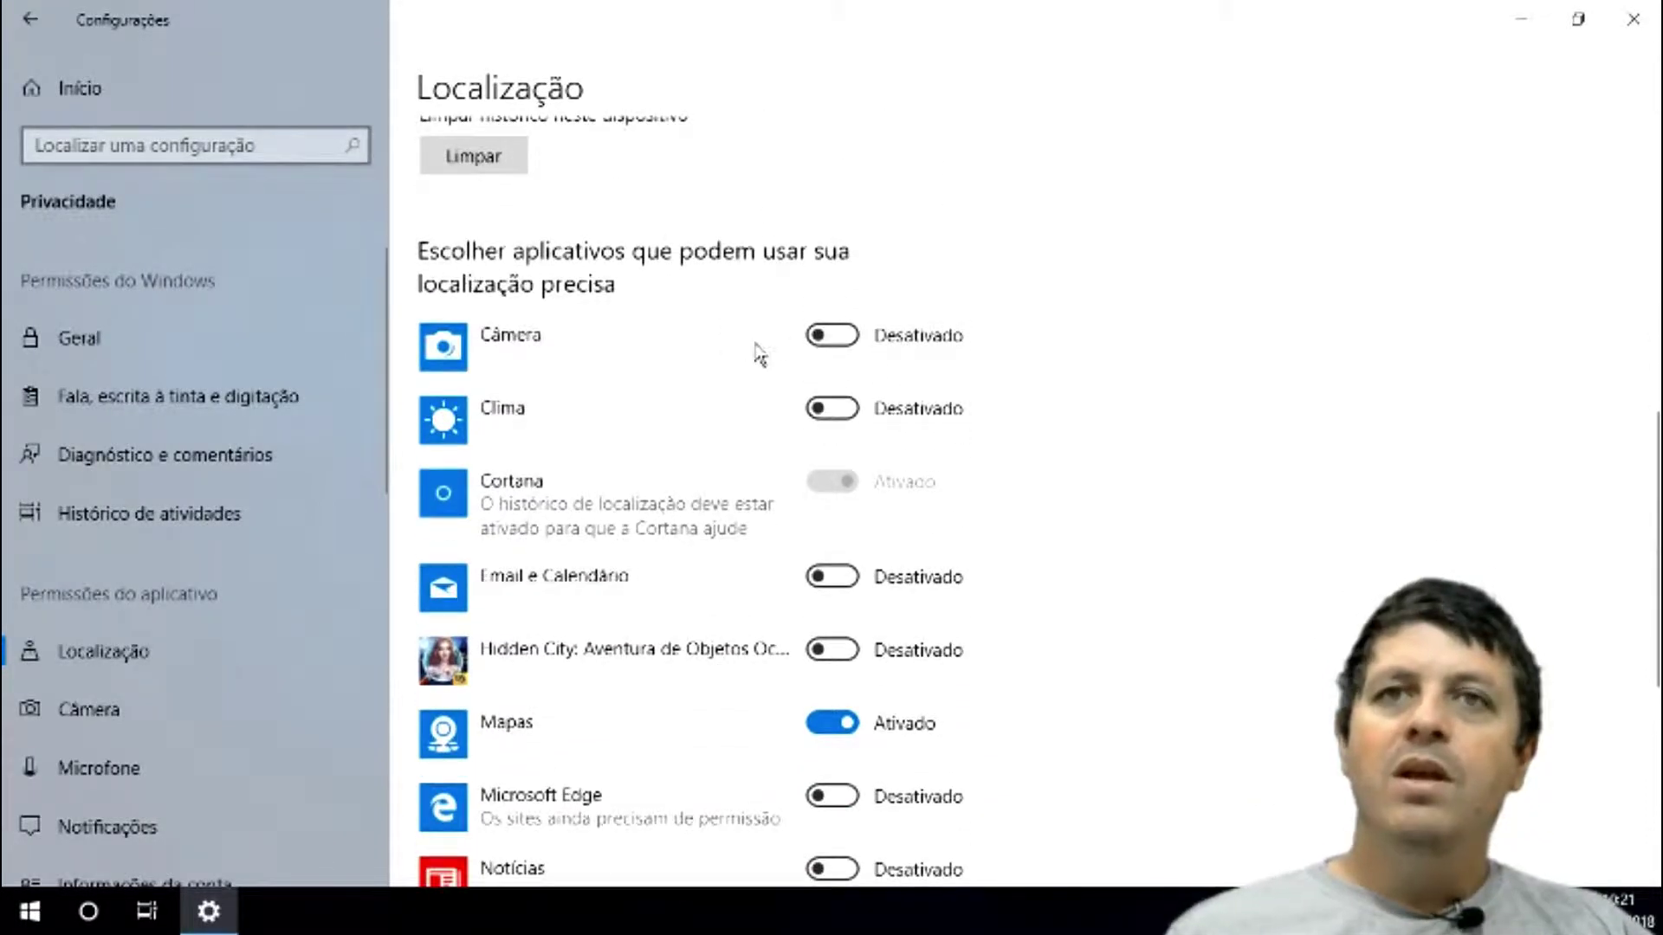
scroll(831, 390, down, 3)
scroll(996, 471, down, 4)
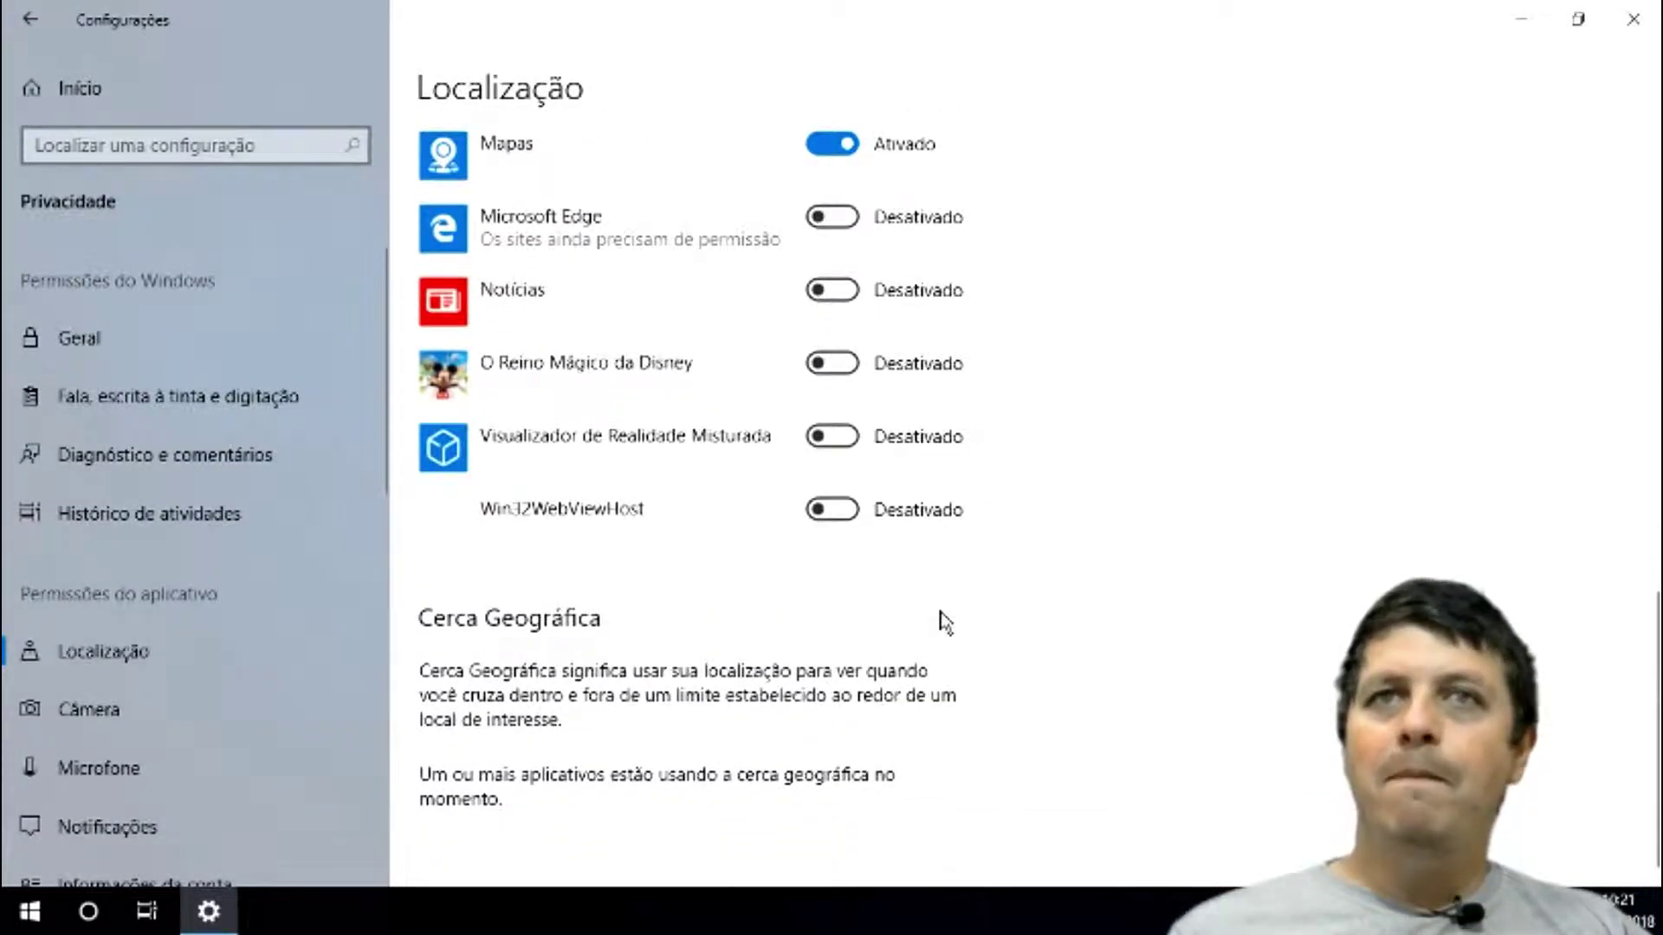
scroll(945, 621, up, 1)
scroll(945, 622, up, 7)
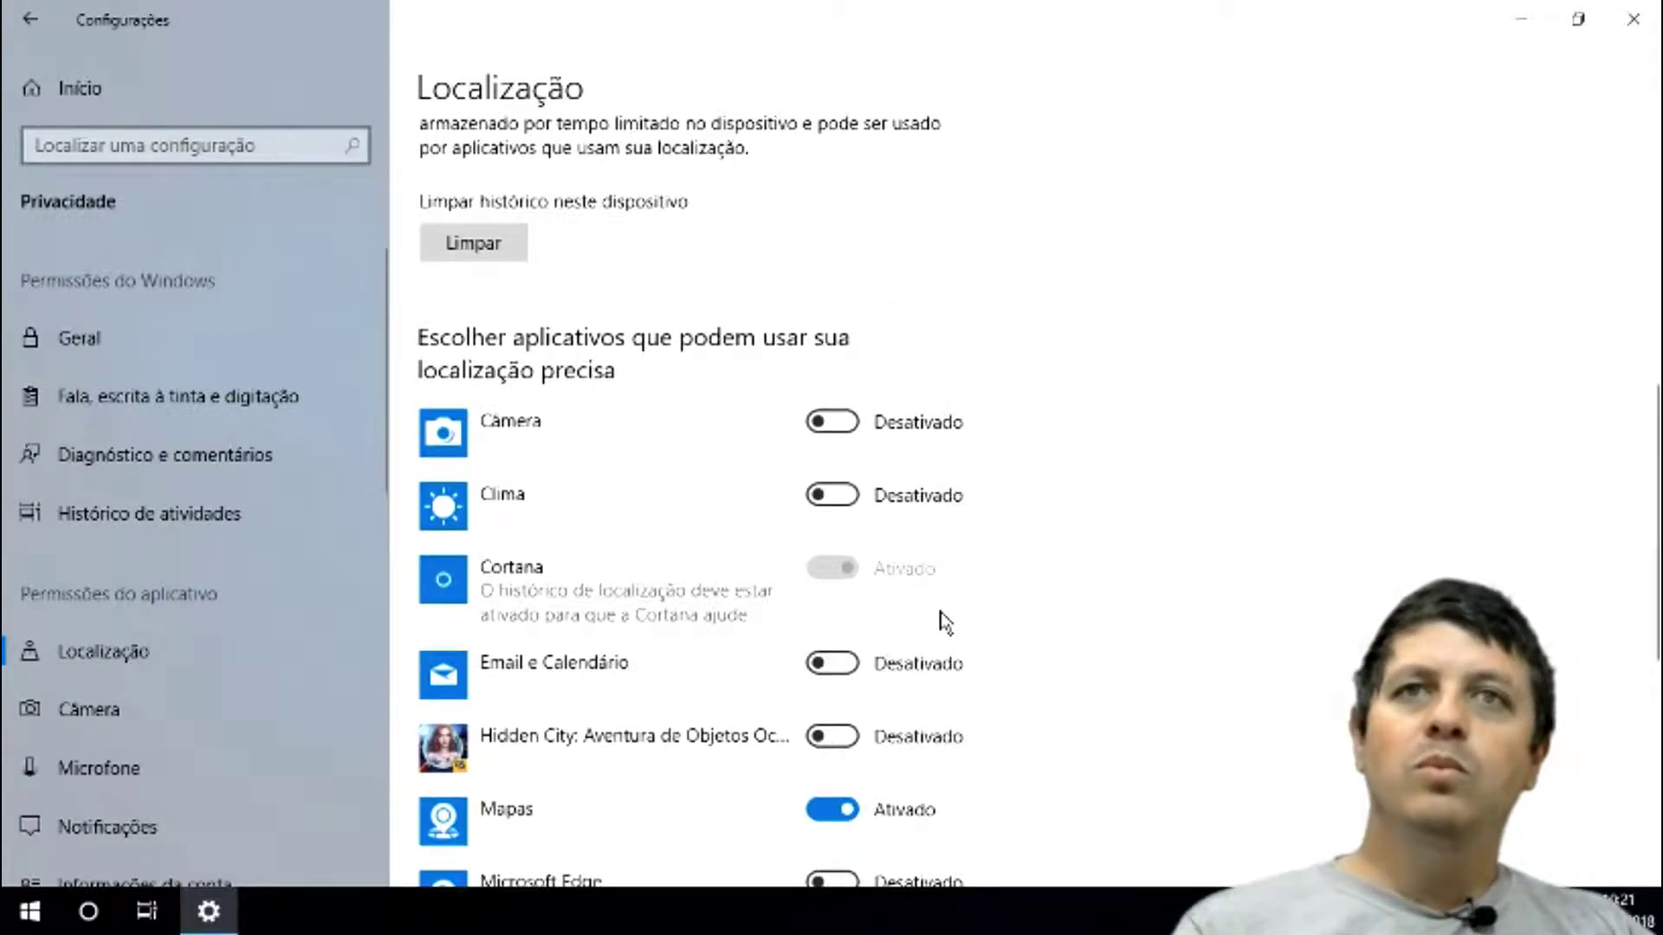
scroll(918, 555, up, 8)
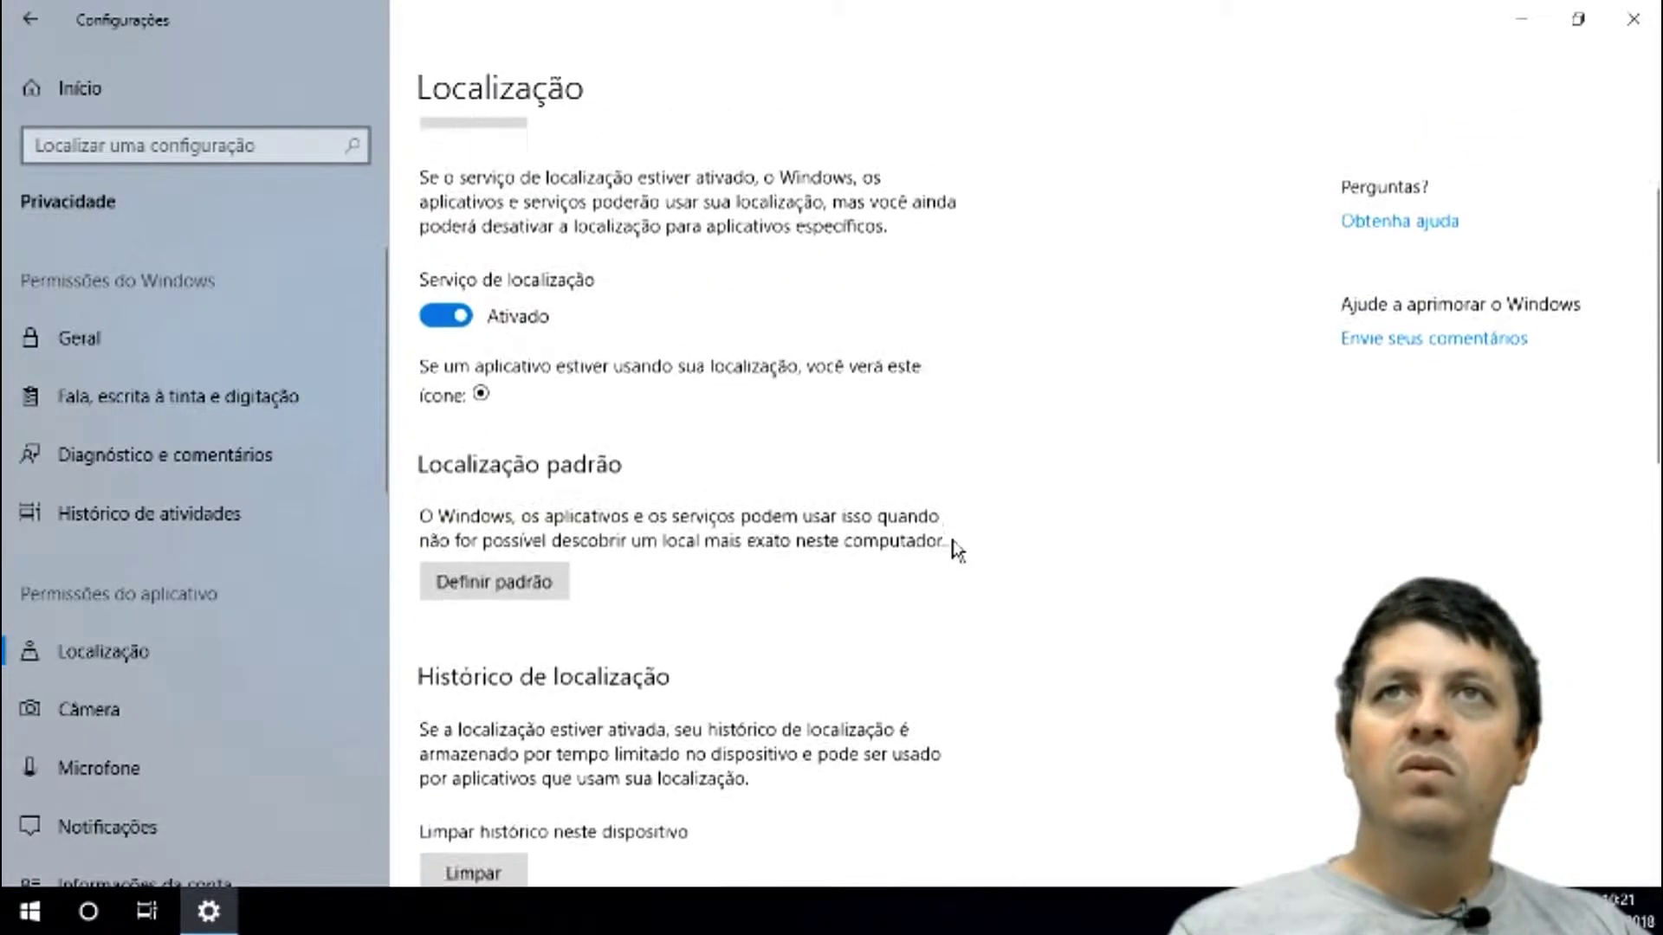
- Examine the individual apps' precise location permissions, including Cortana and Mapas, and the geofencing information
scroll(956, 550, down, 5)
scroll(956, 550, down, 8)
scroll(959, 550, up, 3)
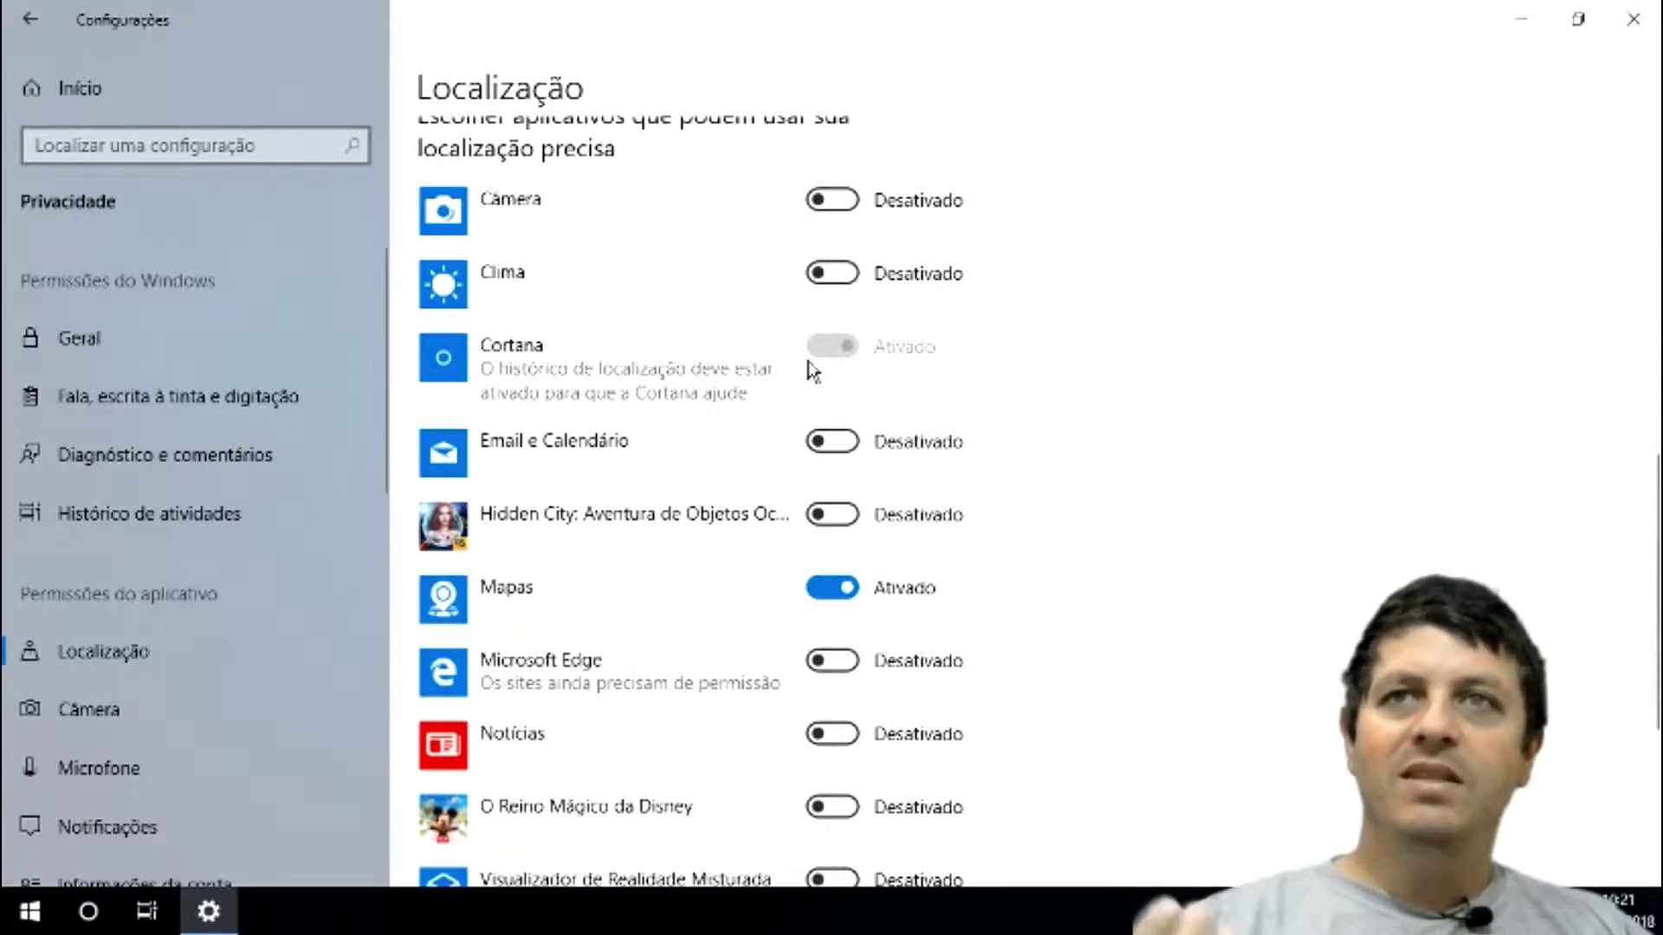
scroll(903, 403, down, 3)
scroll(904, 403, down, 3)
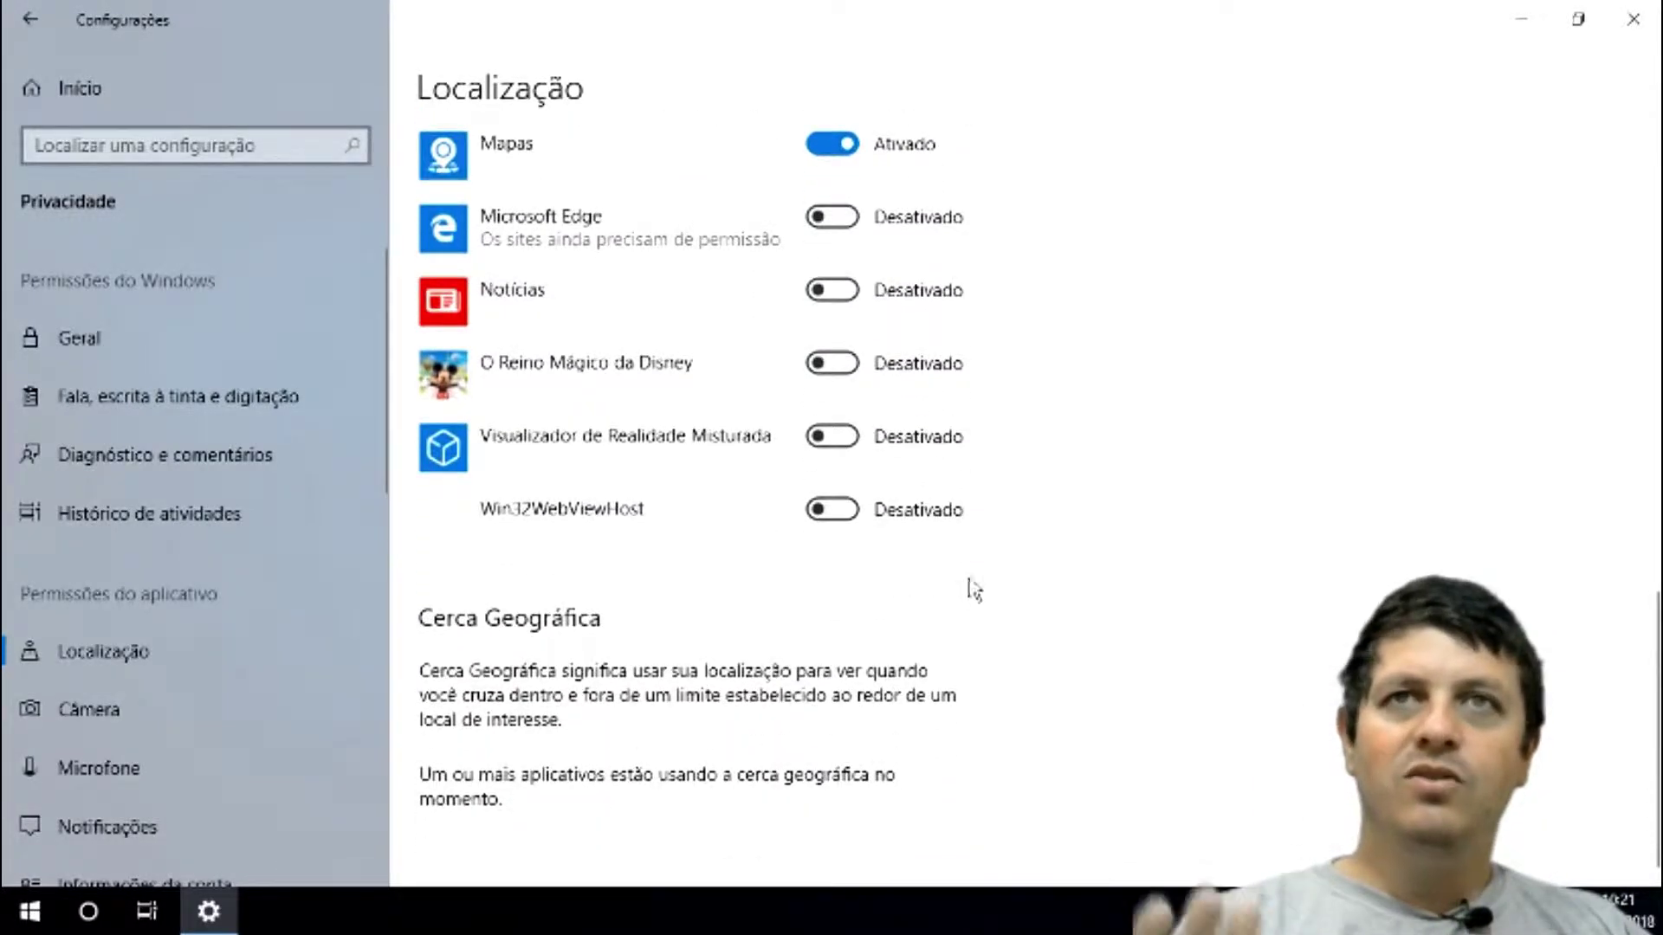
scroll(974, 587, up, 5)
scroll(973, 591, up, 3)
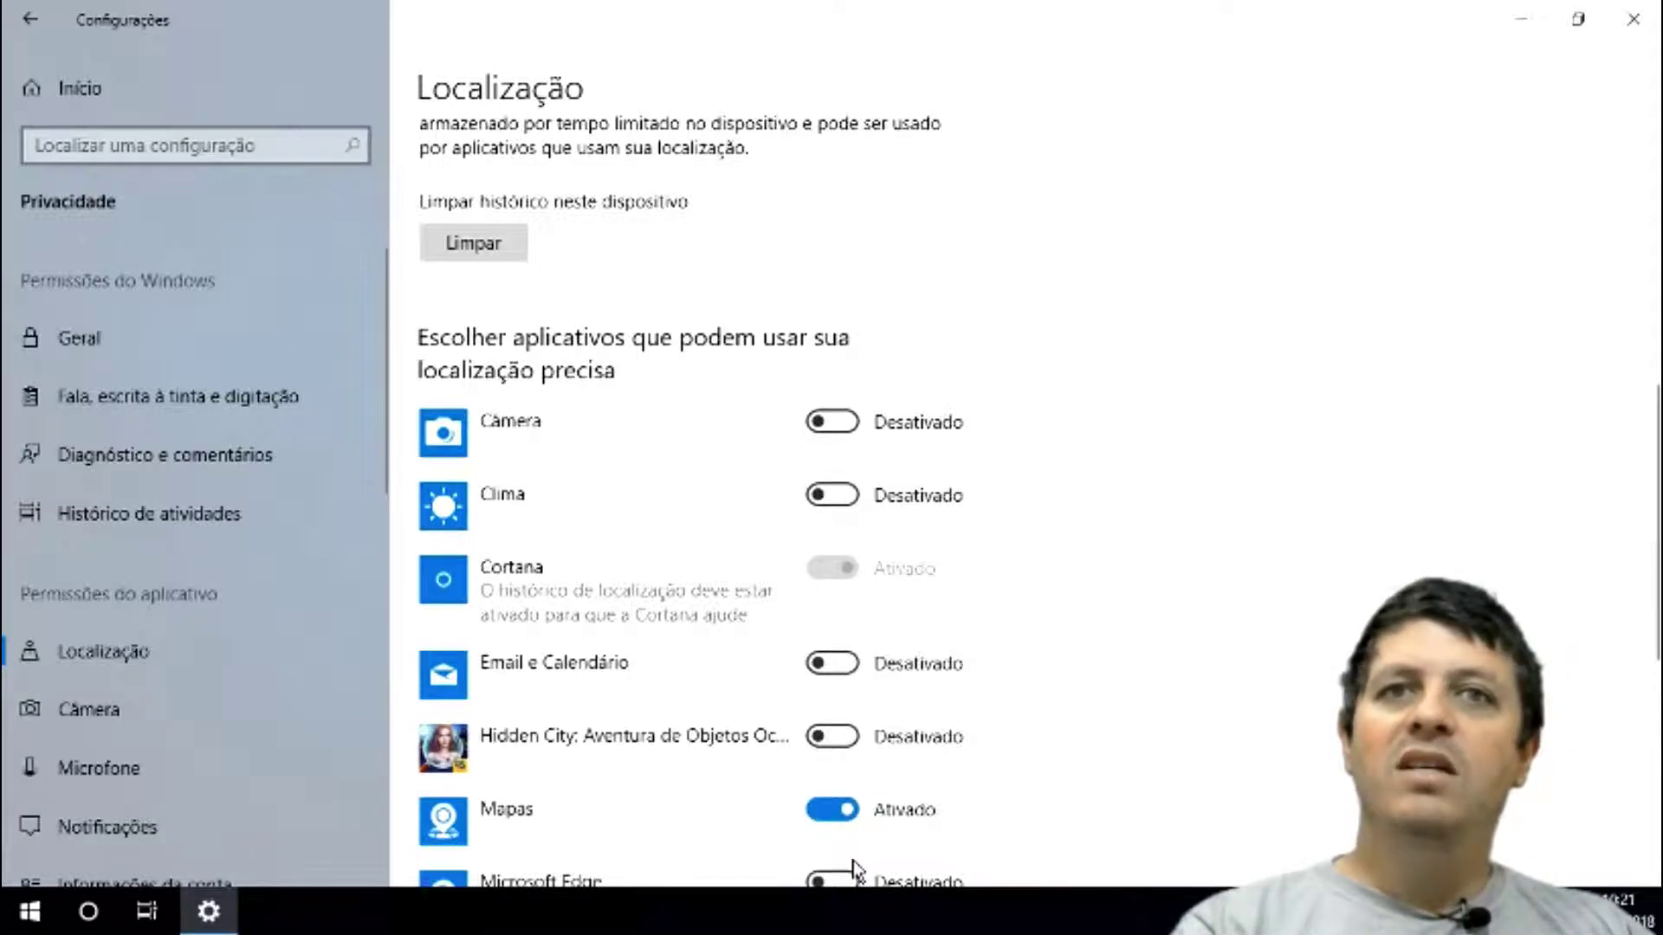
scroll(995, 516, down, 5)
scroll(1069, 534, up, 1)
scroll(1065, 567, up, 1)
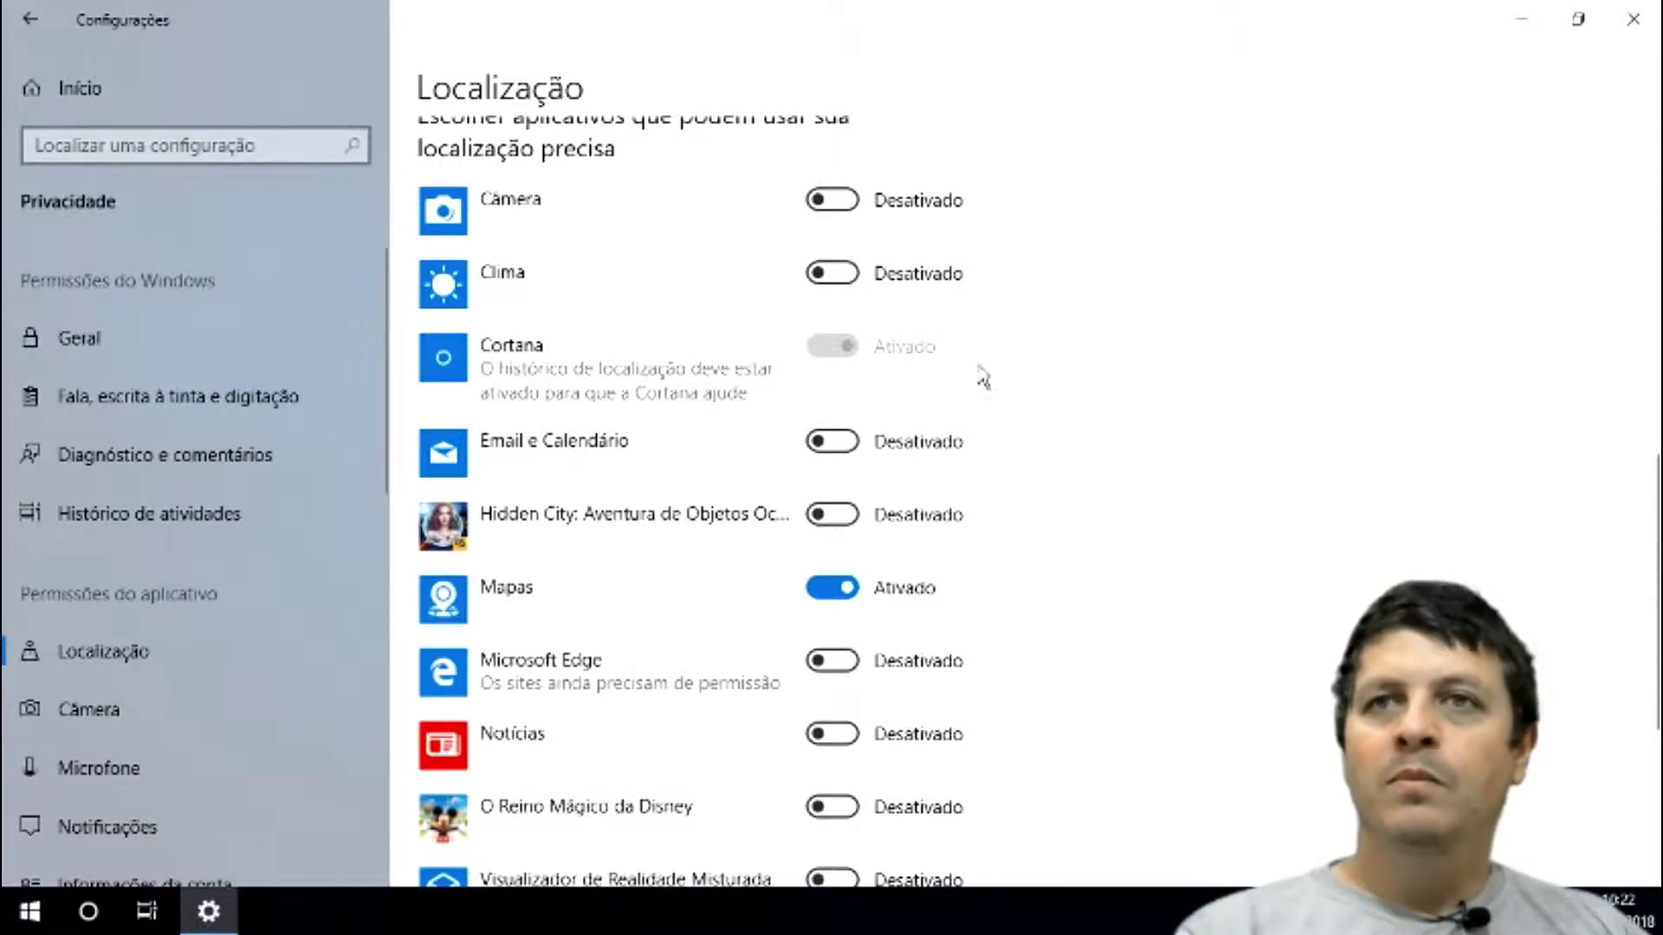
scroll(987, 374, down, 3)
scroll(1005, 390, down, 3)
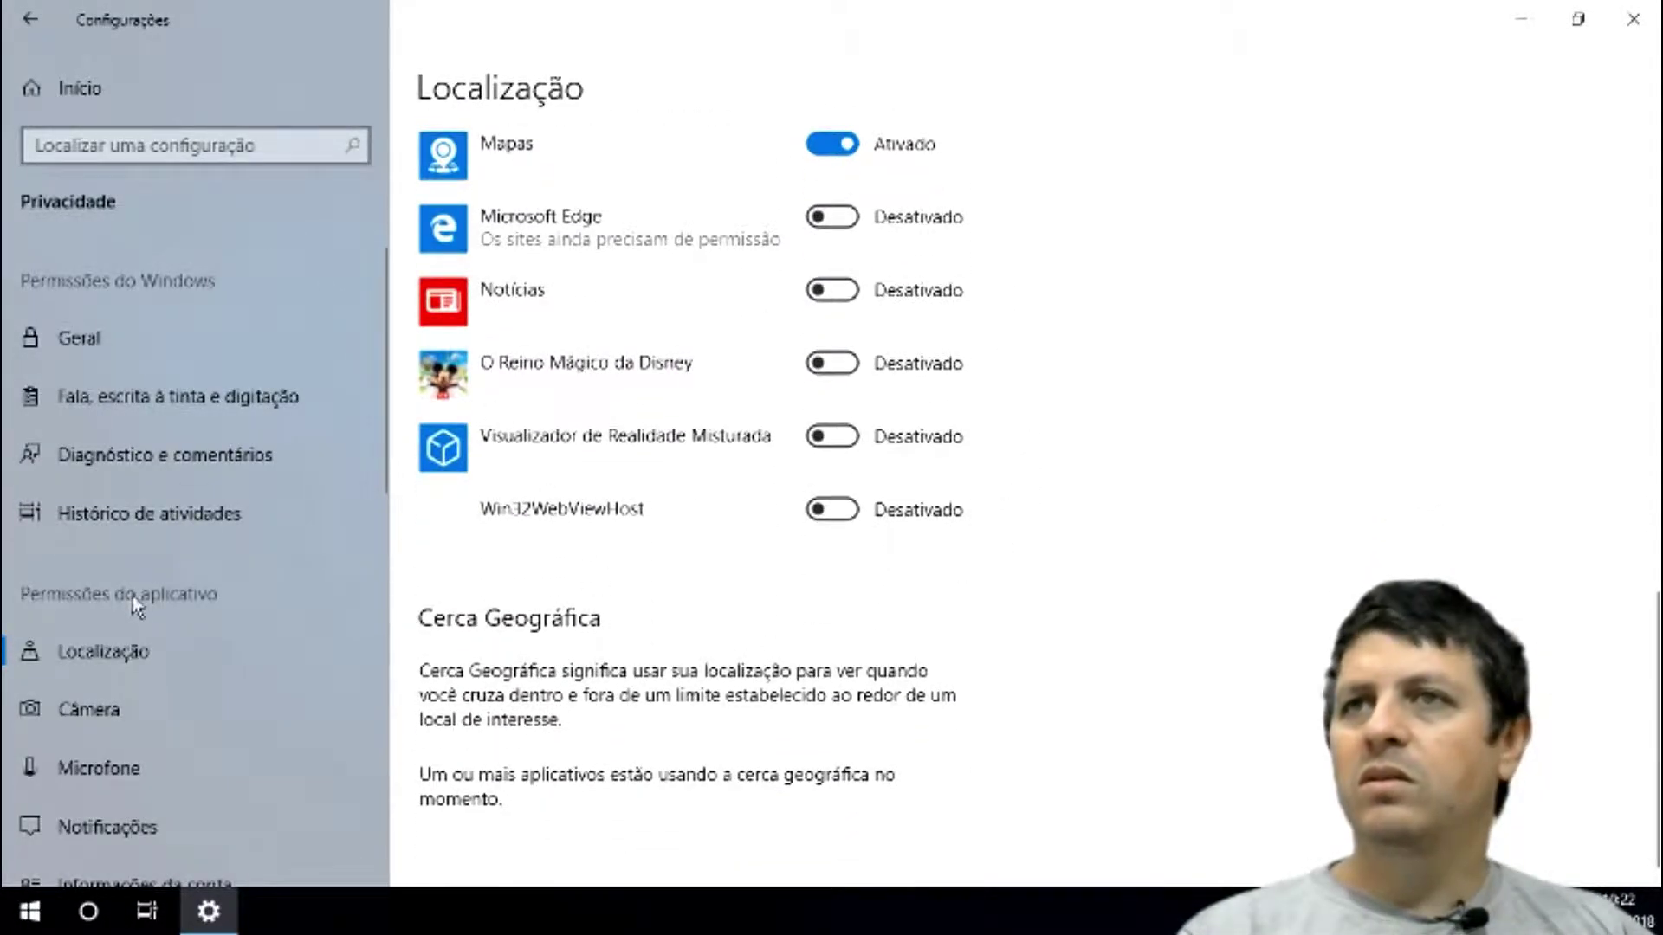
- Open the Câmera permissions and review the device access, the general app access and the list of individual apps
click(86, 710)
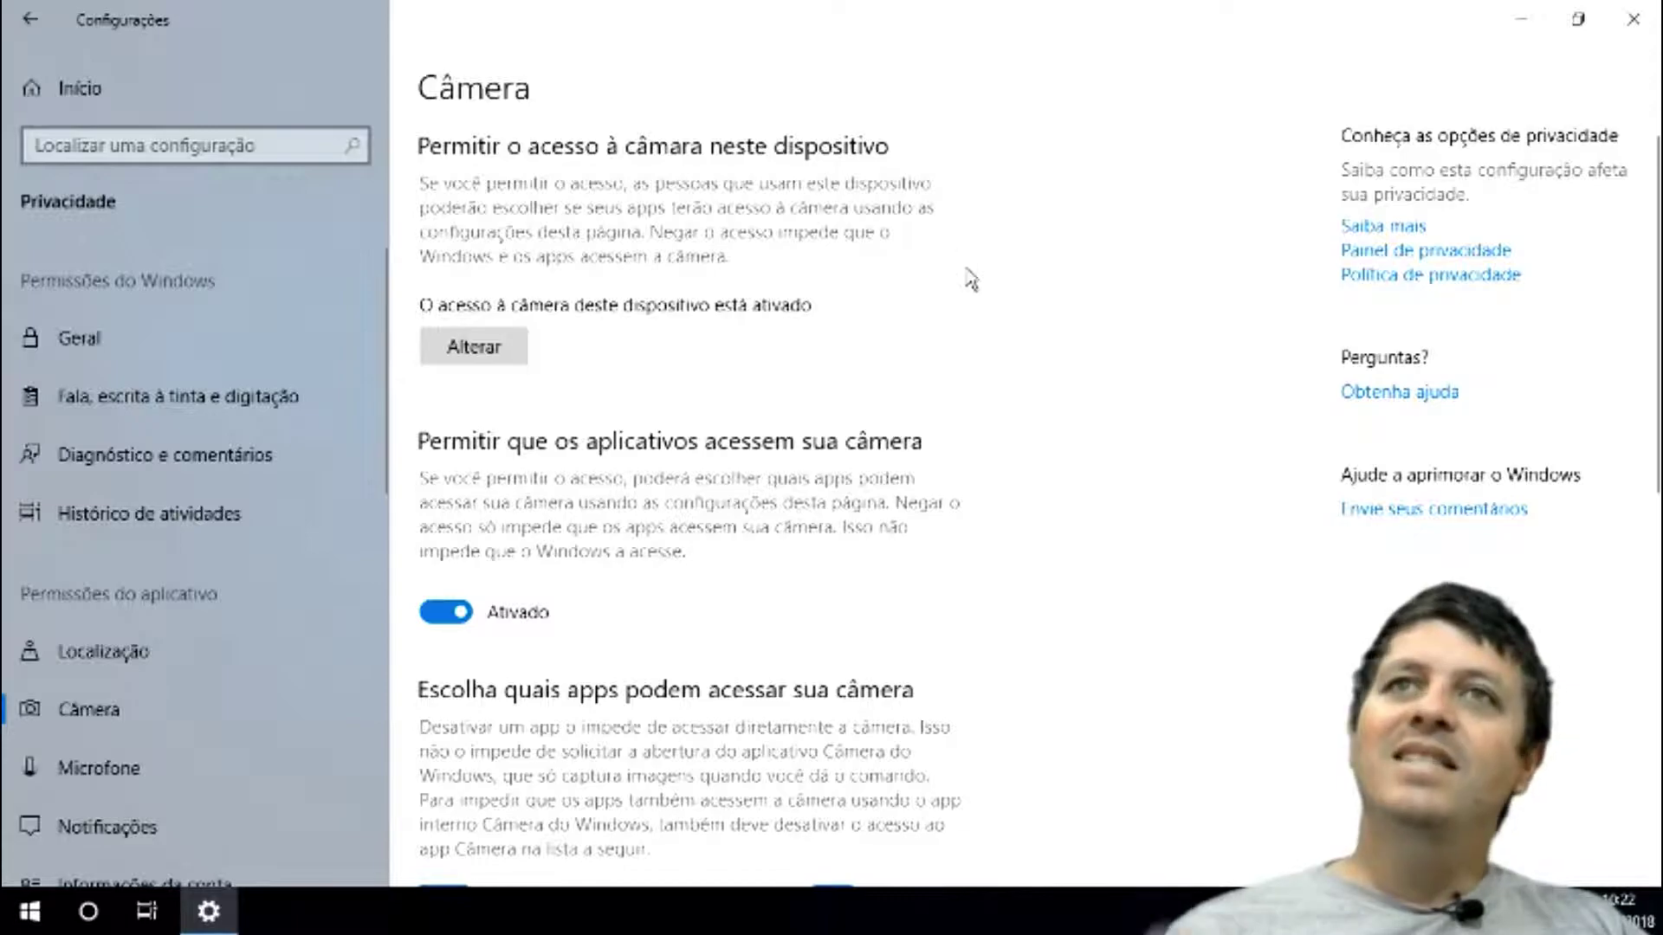
scroll(996, 575, down, 10)
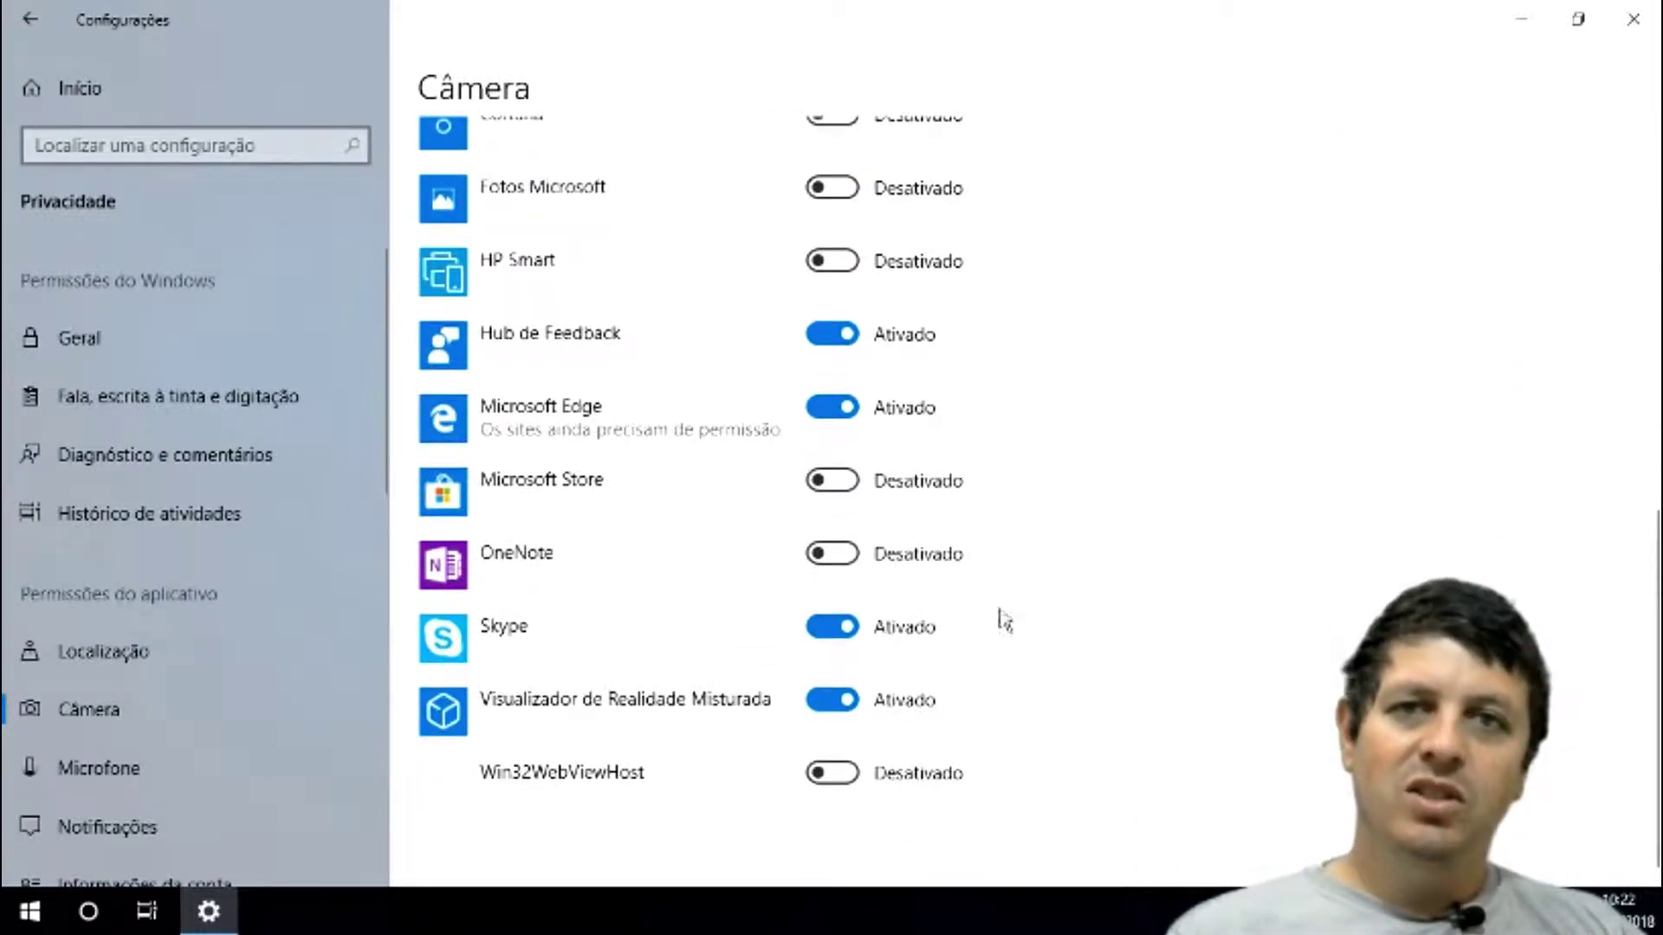
scroll(1061, 697, up, 10)
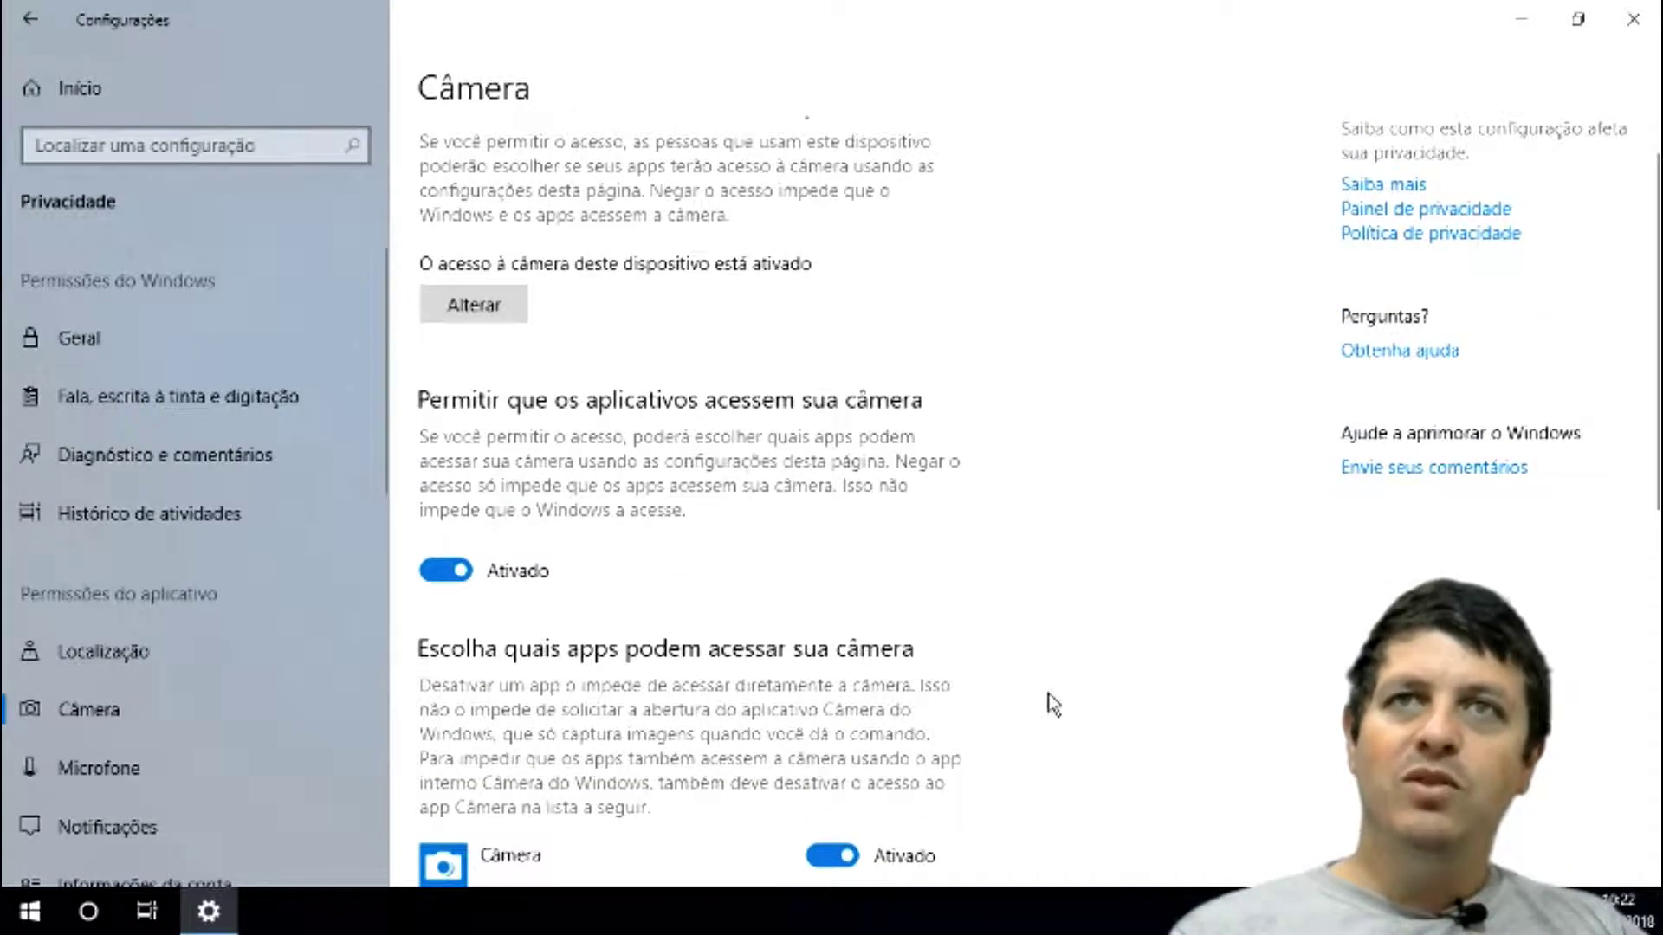
scroll(1055, 704, up, 1)
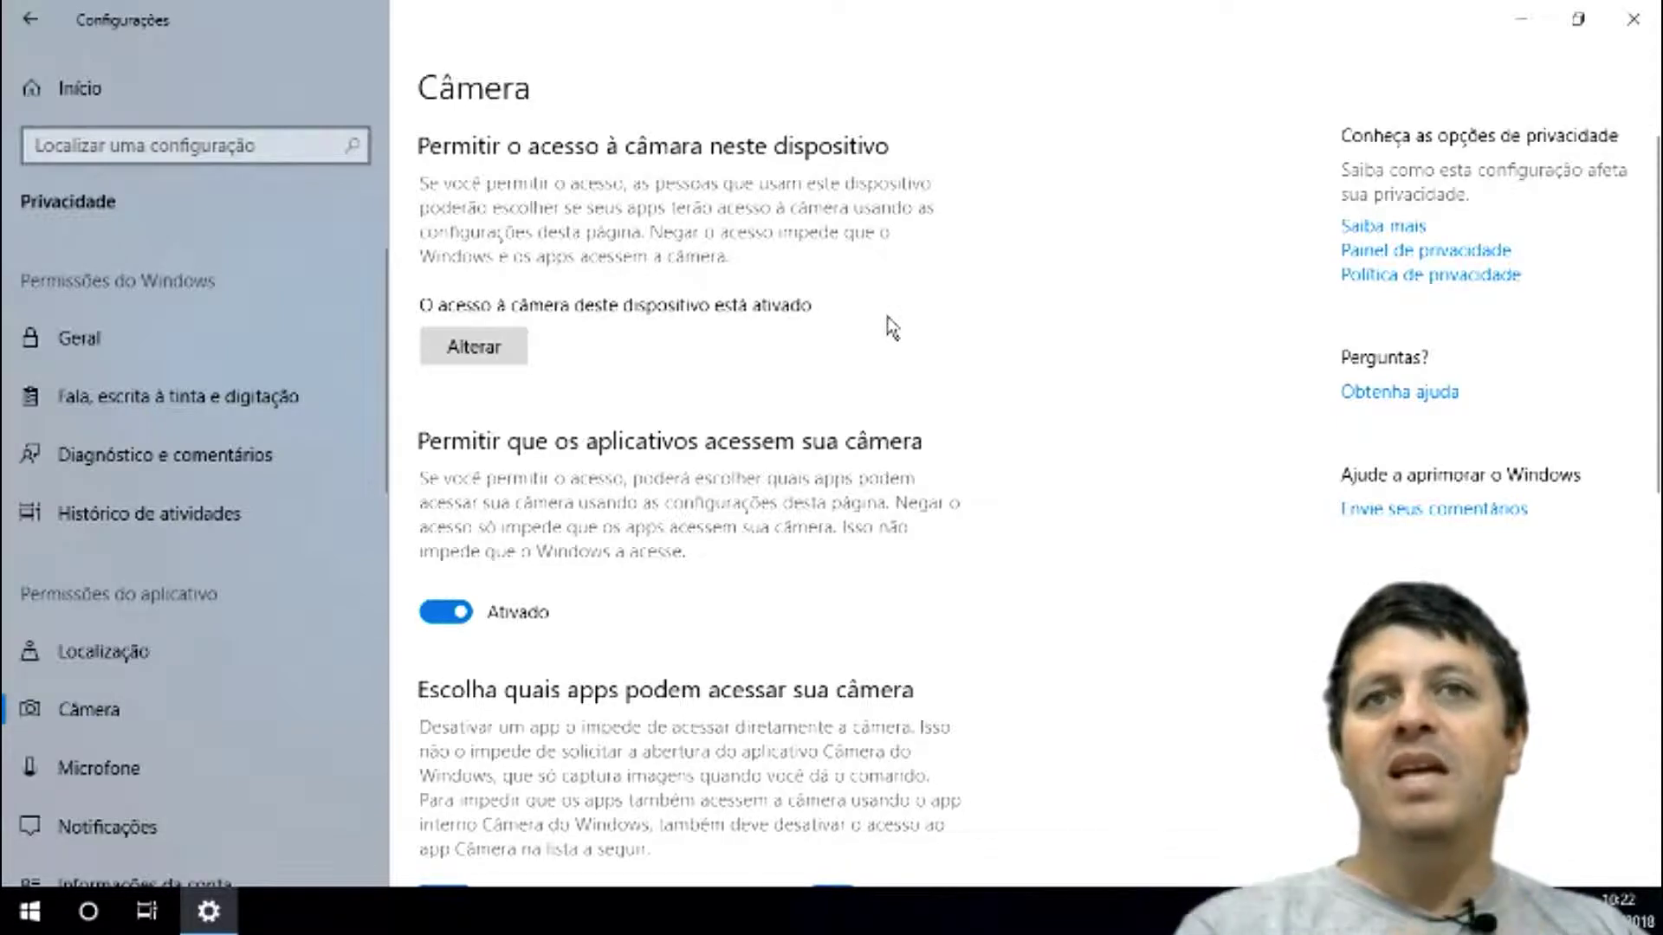
scroll(909, 319, down, 5)
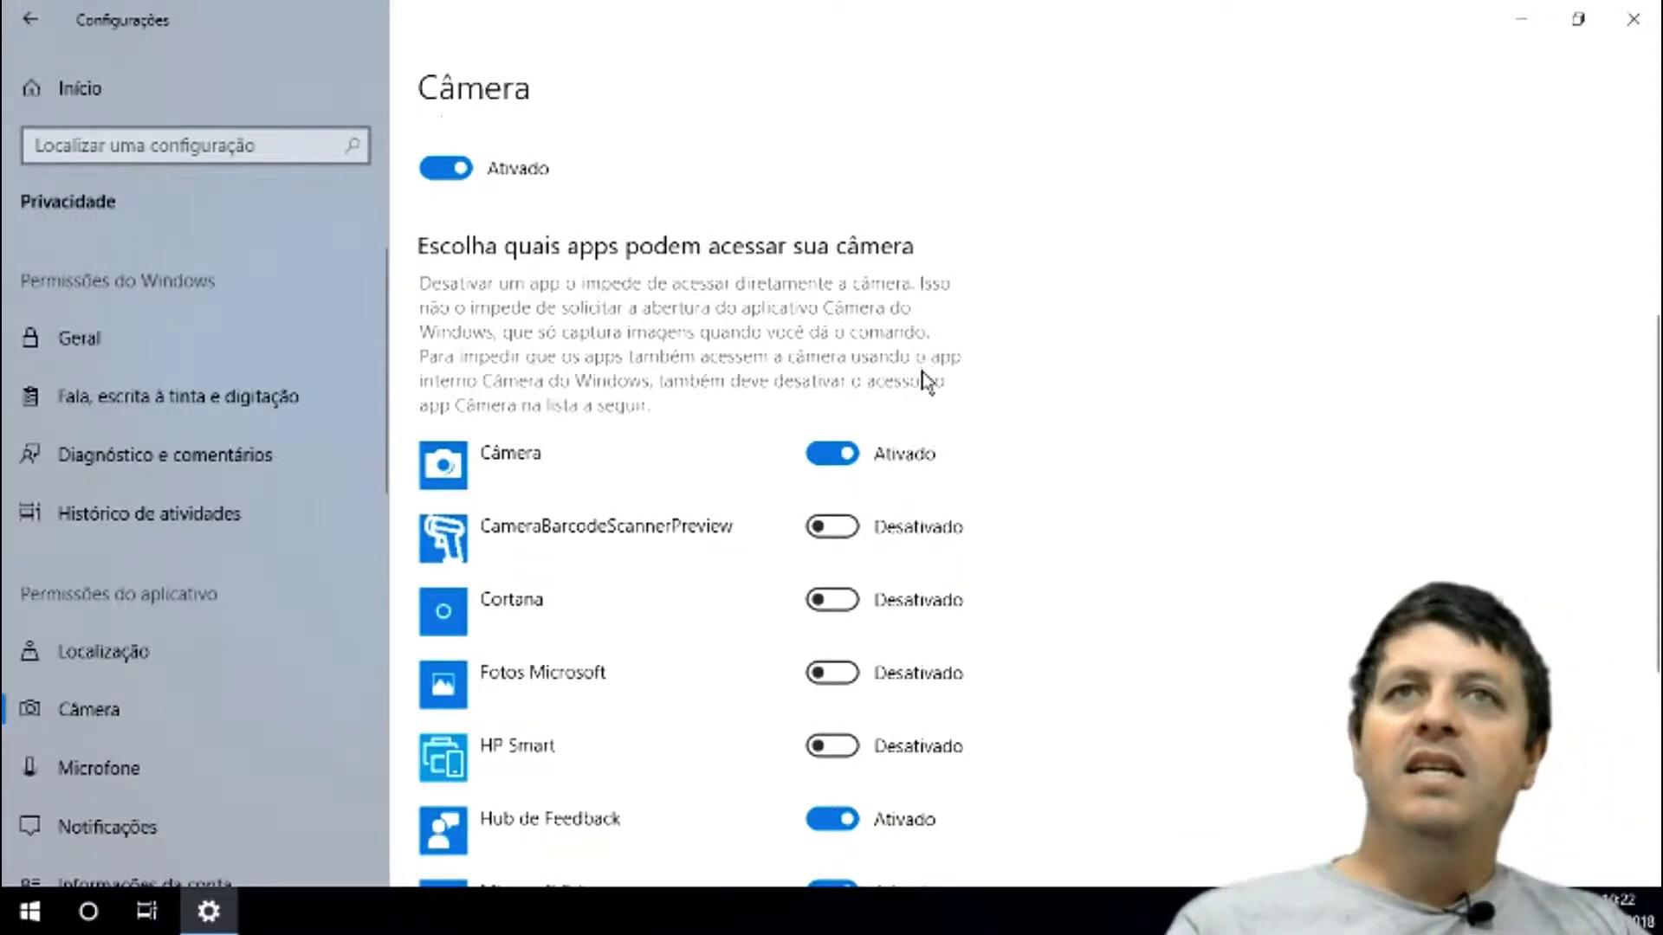
scroll(918, 433, down, 5)
- View the camera access switch for this device and dismiss it without changing it
scroll(927, 554, up, 1)
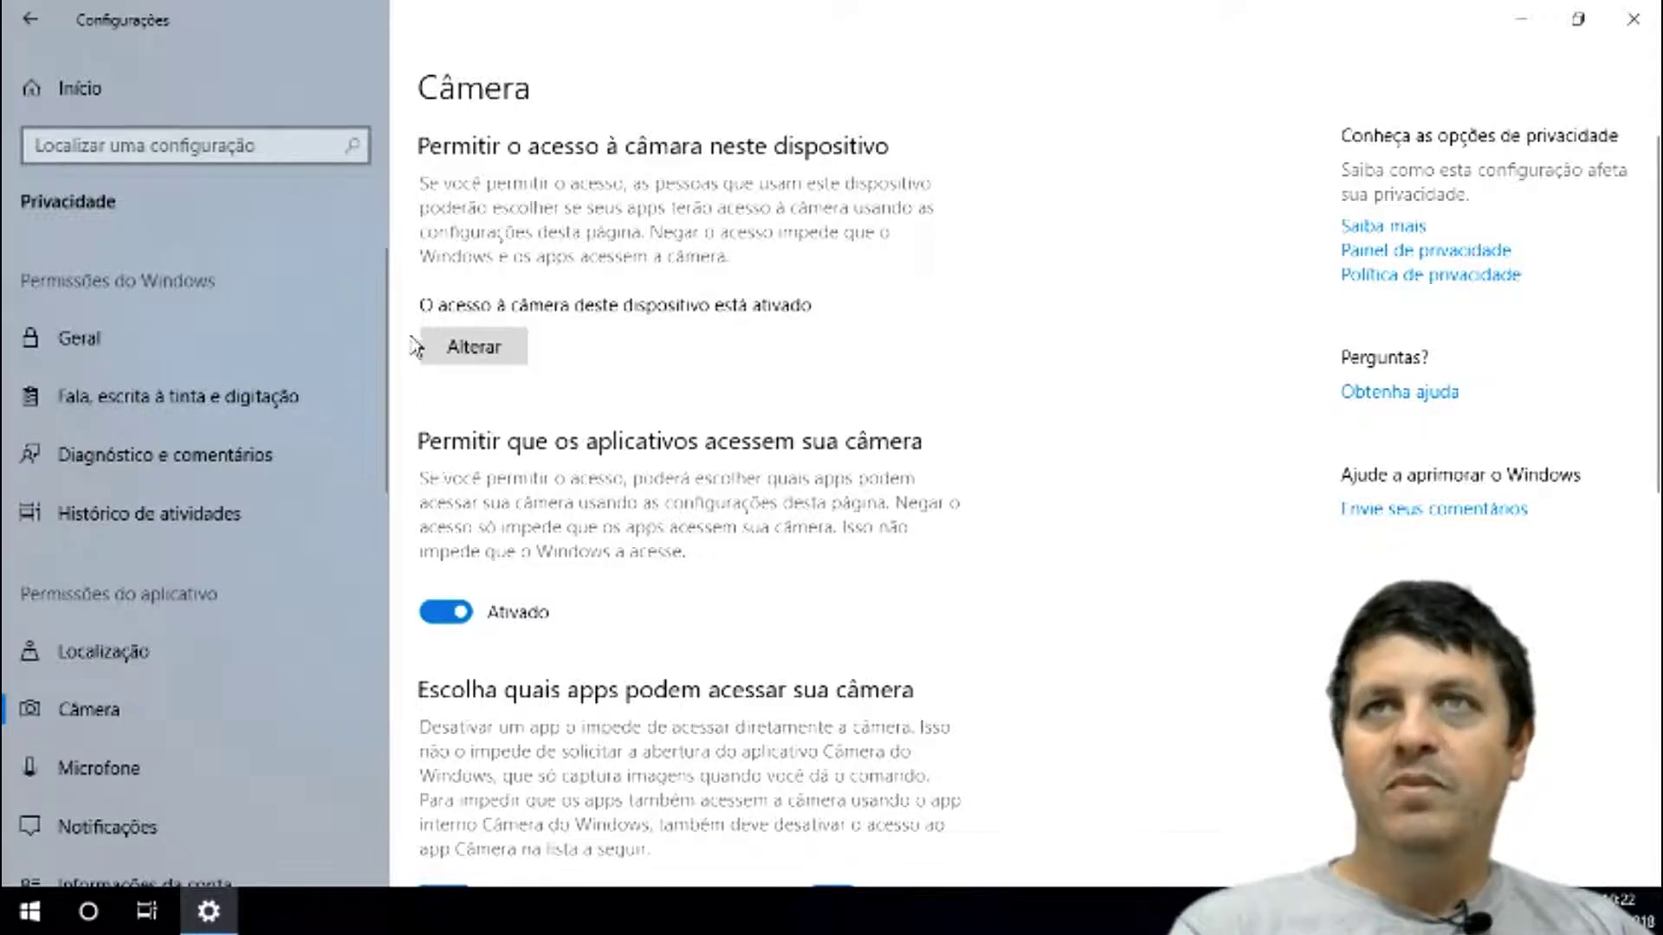
click(456, 351)
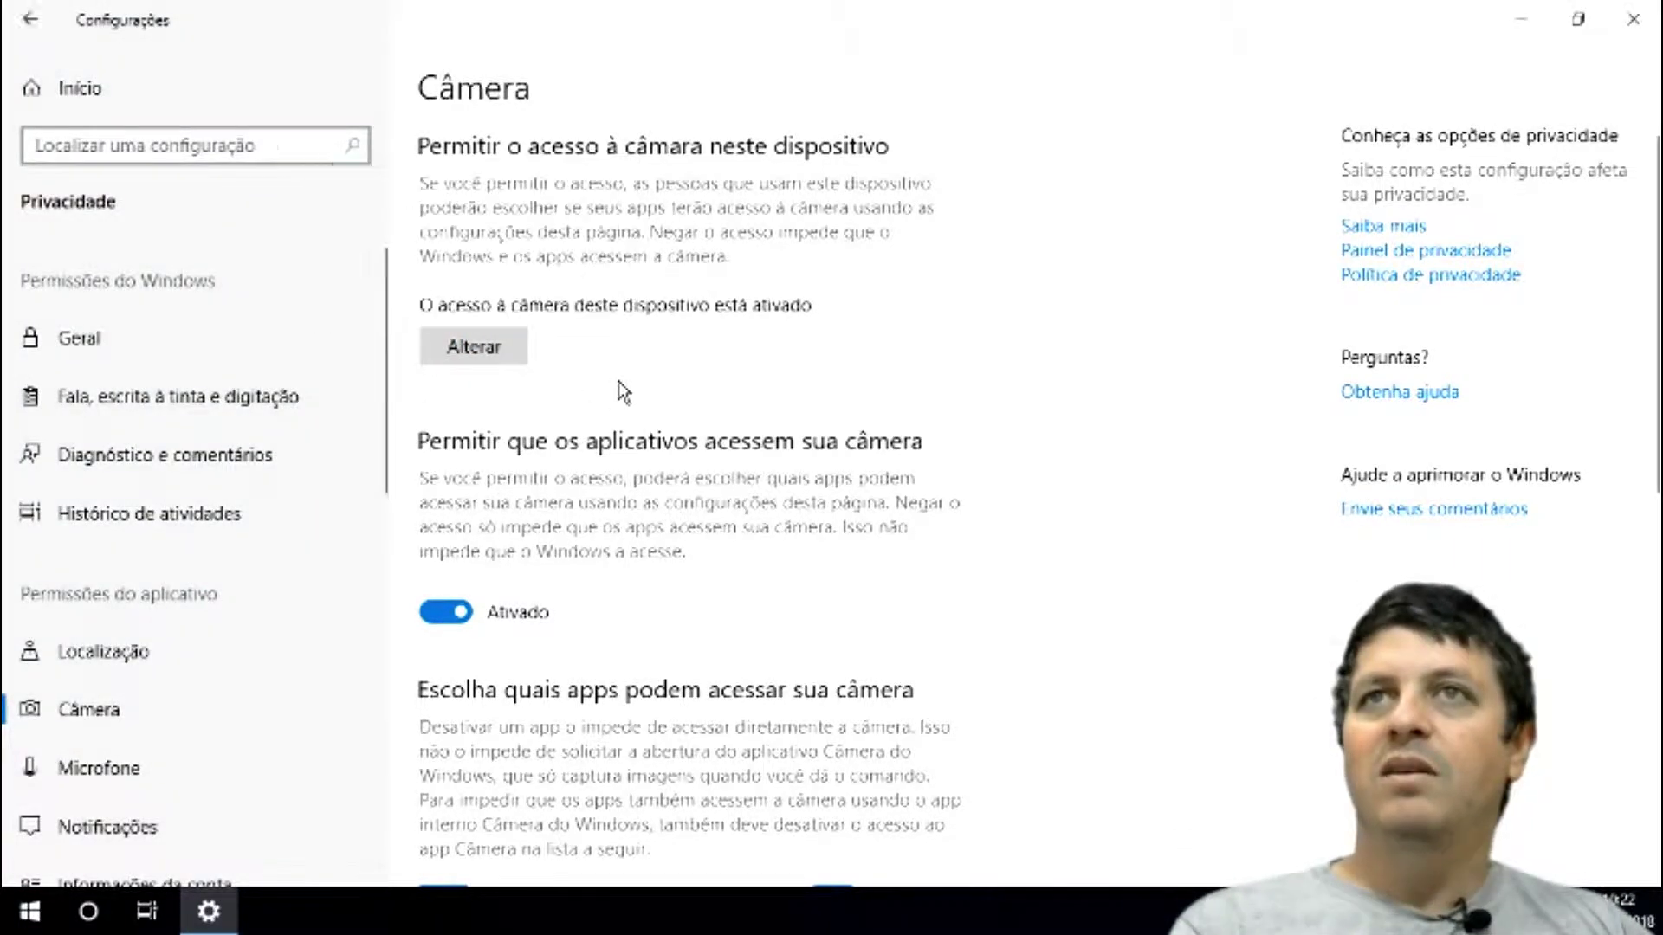
click(618, 382)
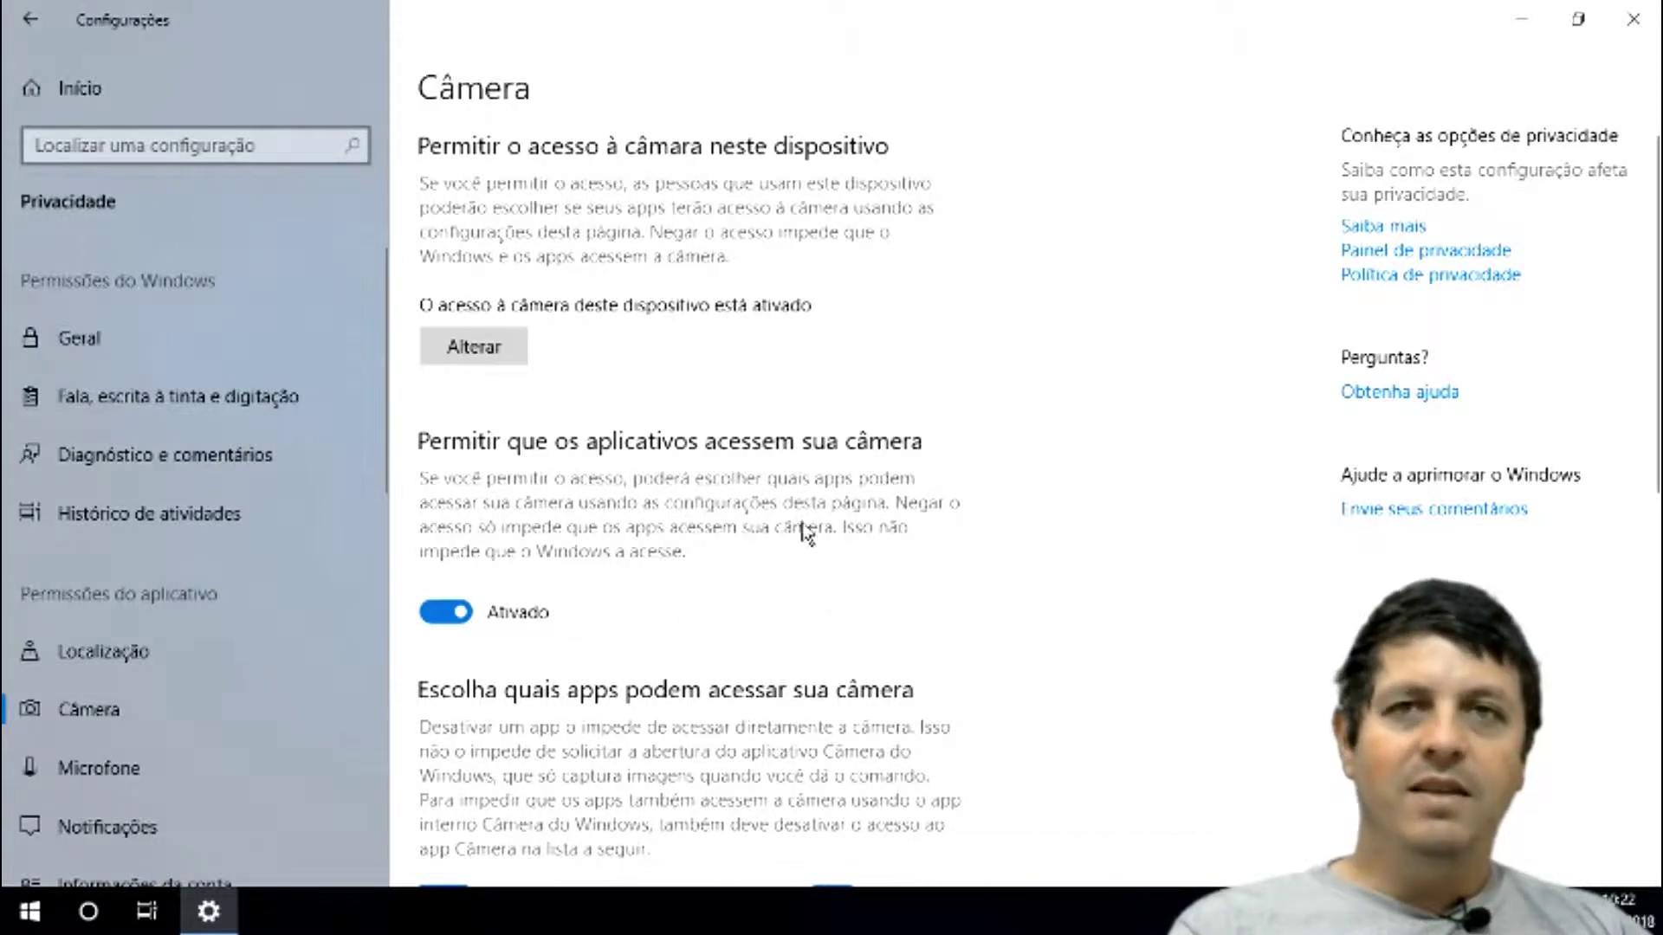
- Examine which individual apps may access the camera and the explanation given for Escolha quais apps podem acessar sua câmera
scroll(805, 533, down, 5)
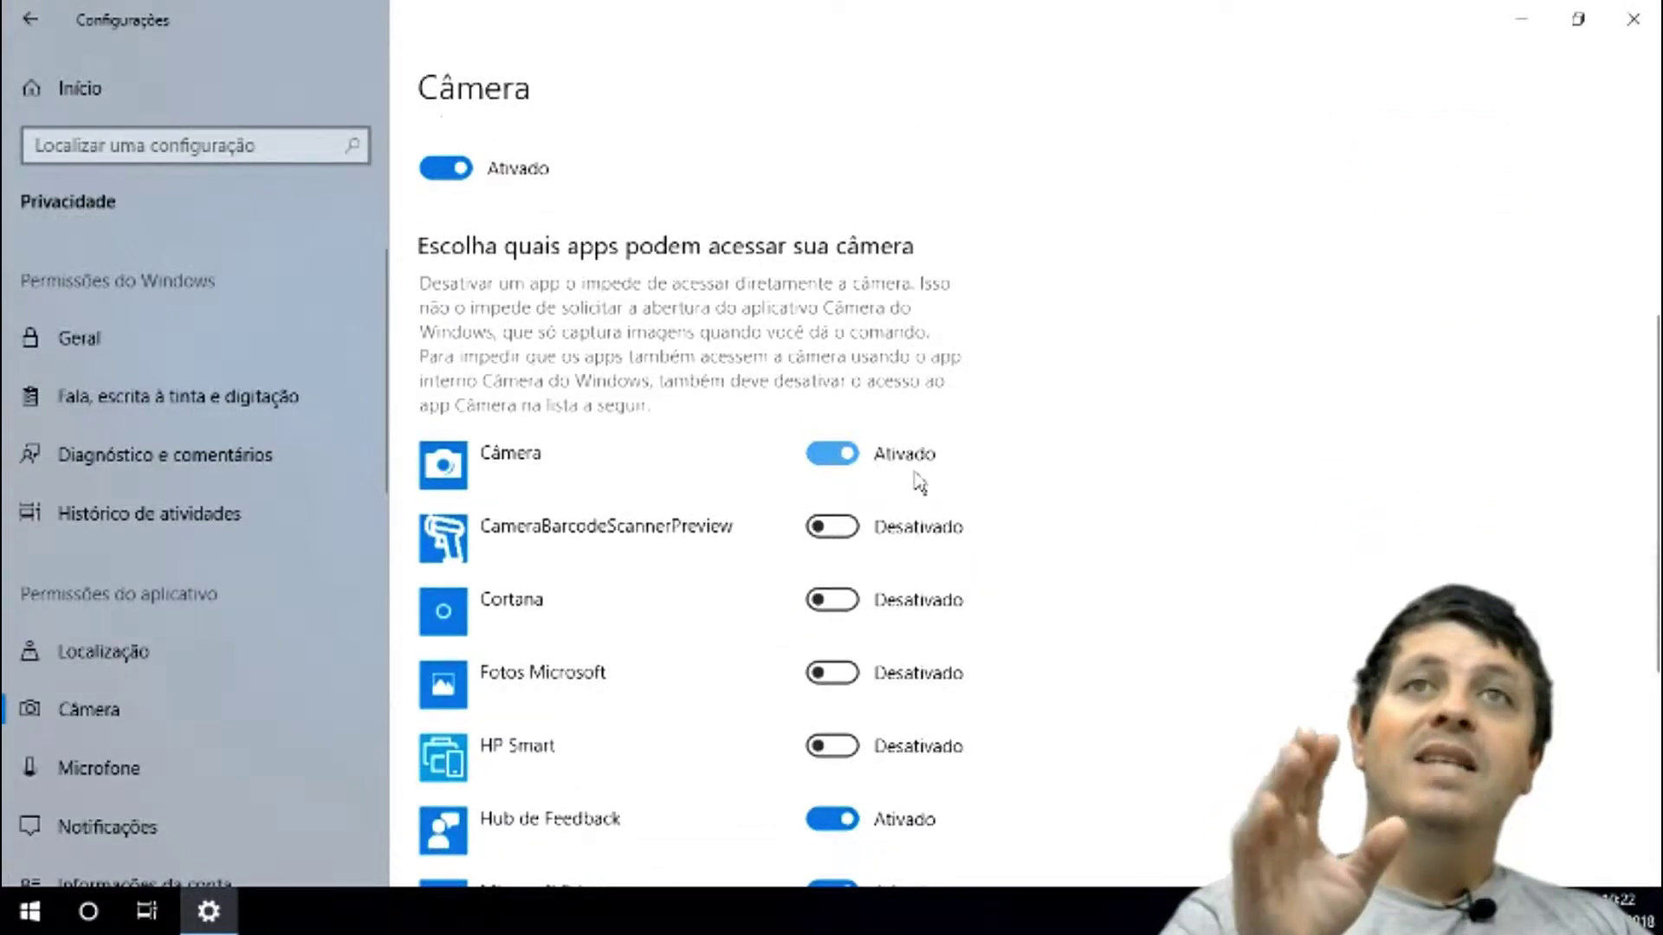
scroll(918, 480, down, 5)
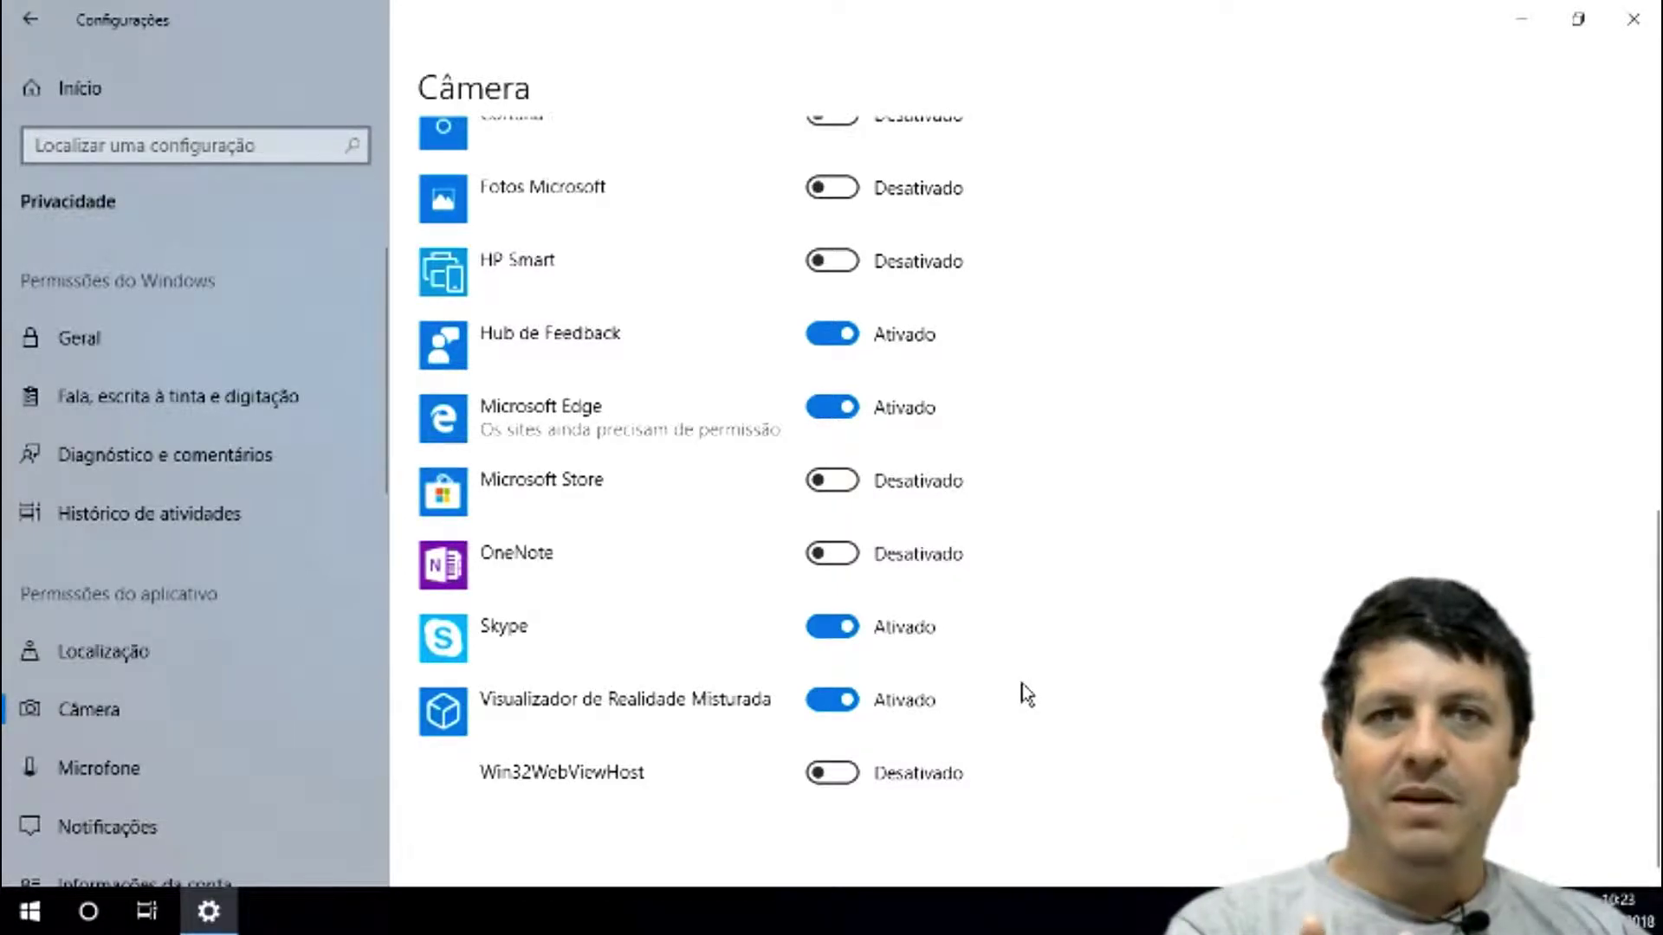
scroll(1024, 697, up, 10)
scroll(1009, 692, down, 5)
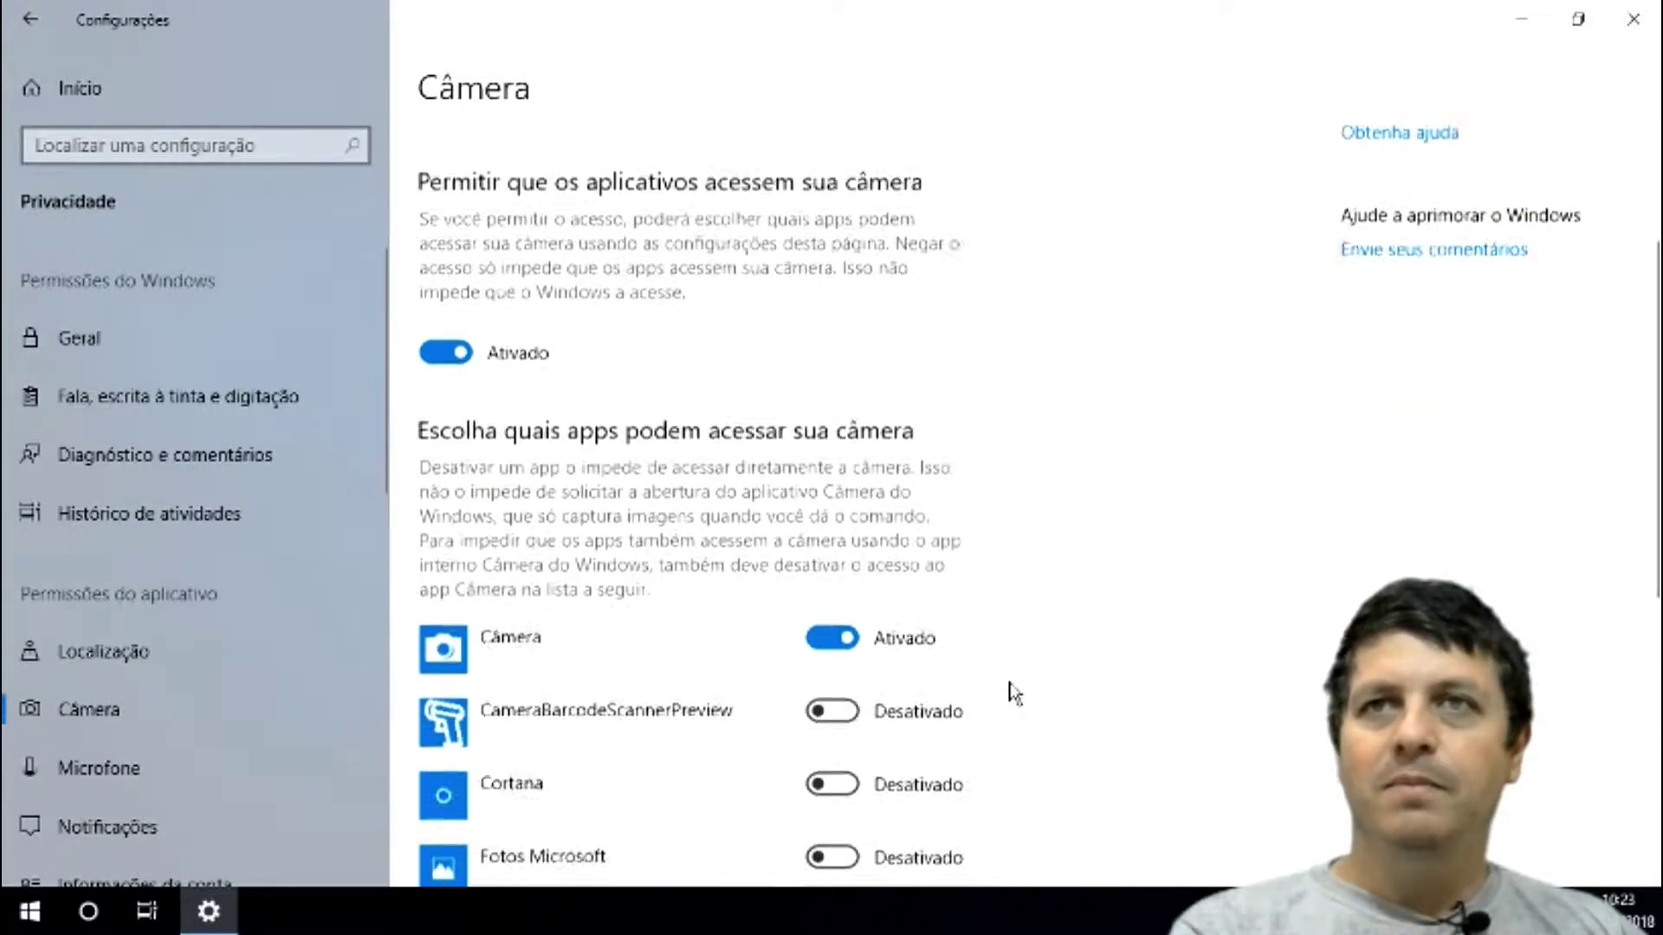
scroll(1015, 693, down, 2)
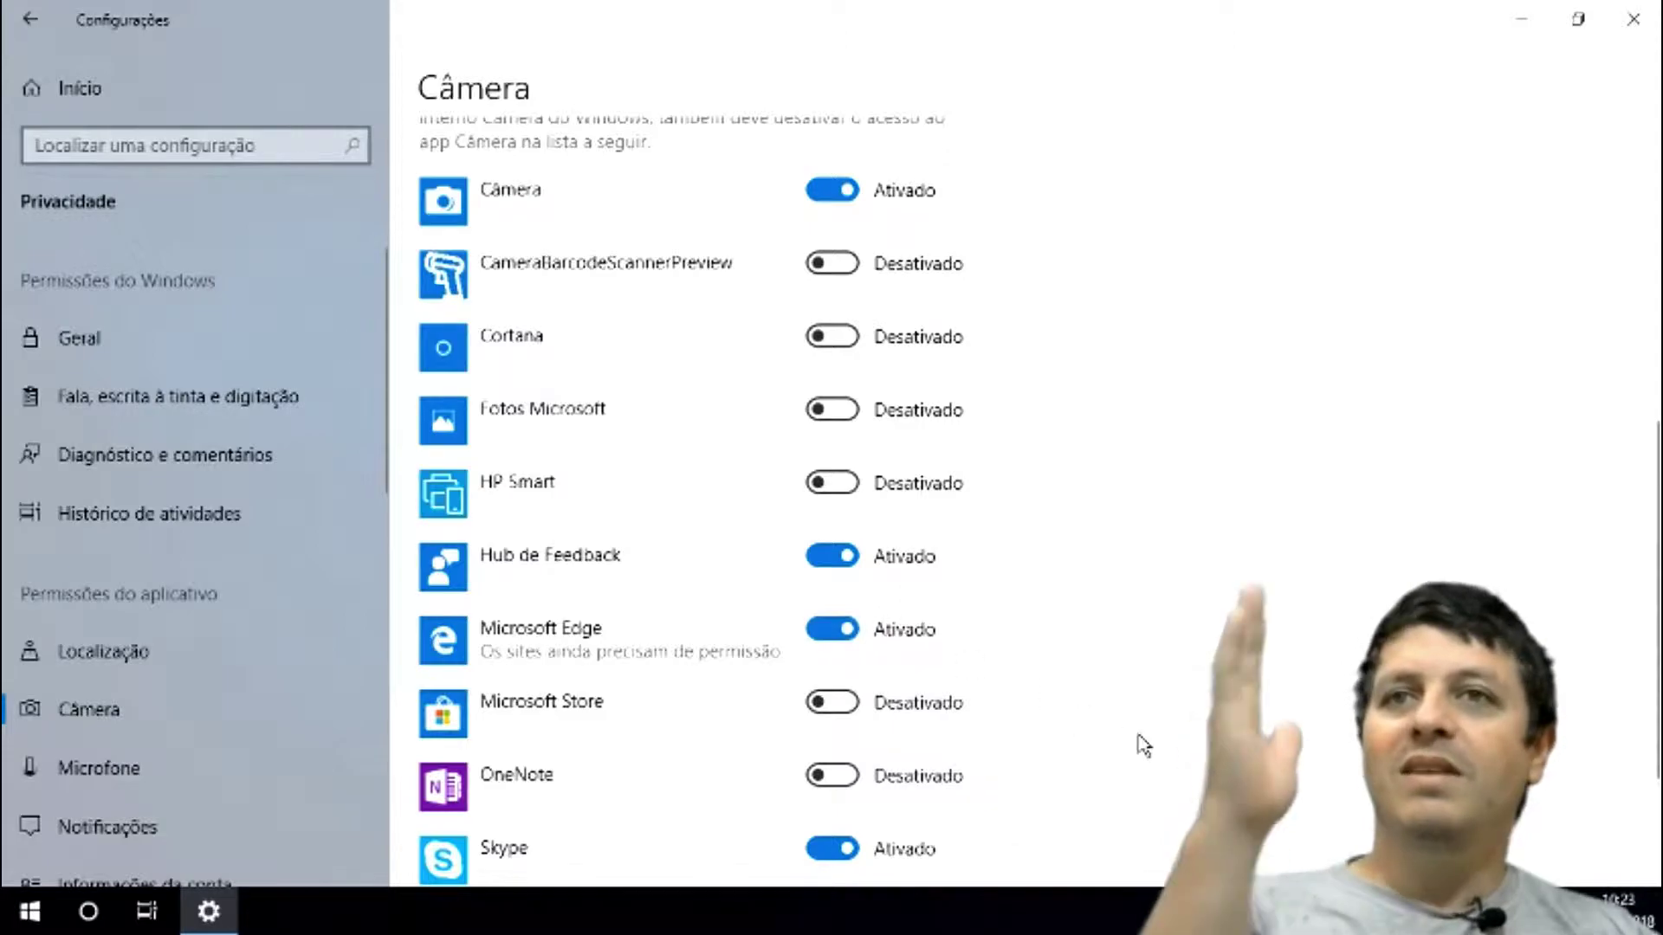
scroll(788, 635, down, 2)
scroll(976, 728, down, 1)
scroll(977, 728, up, 10)
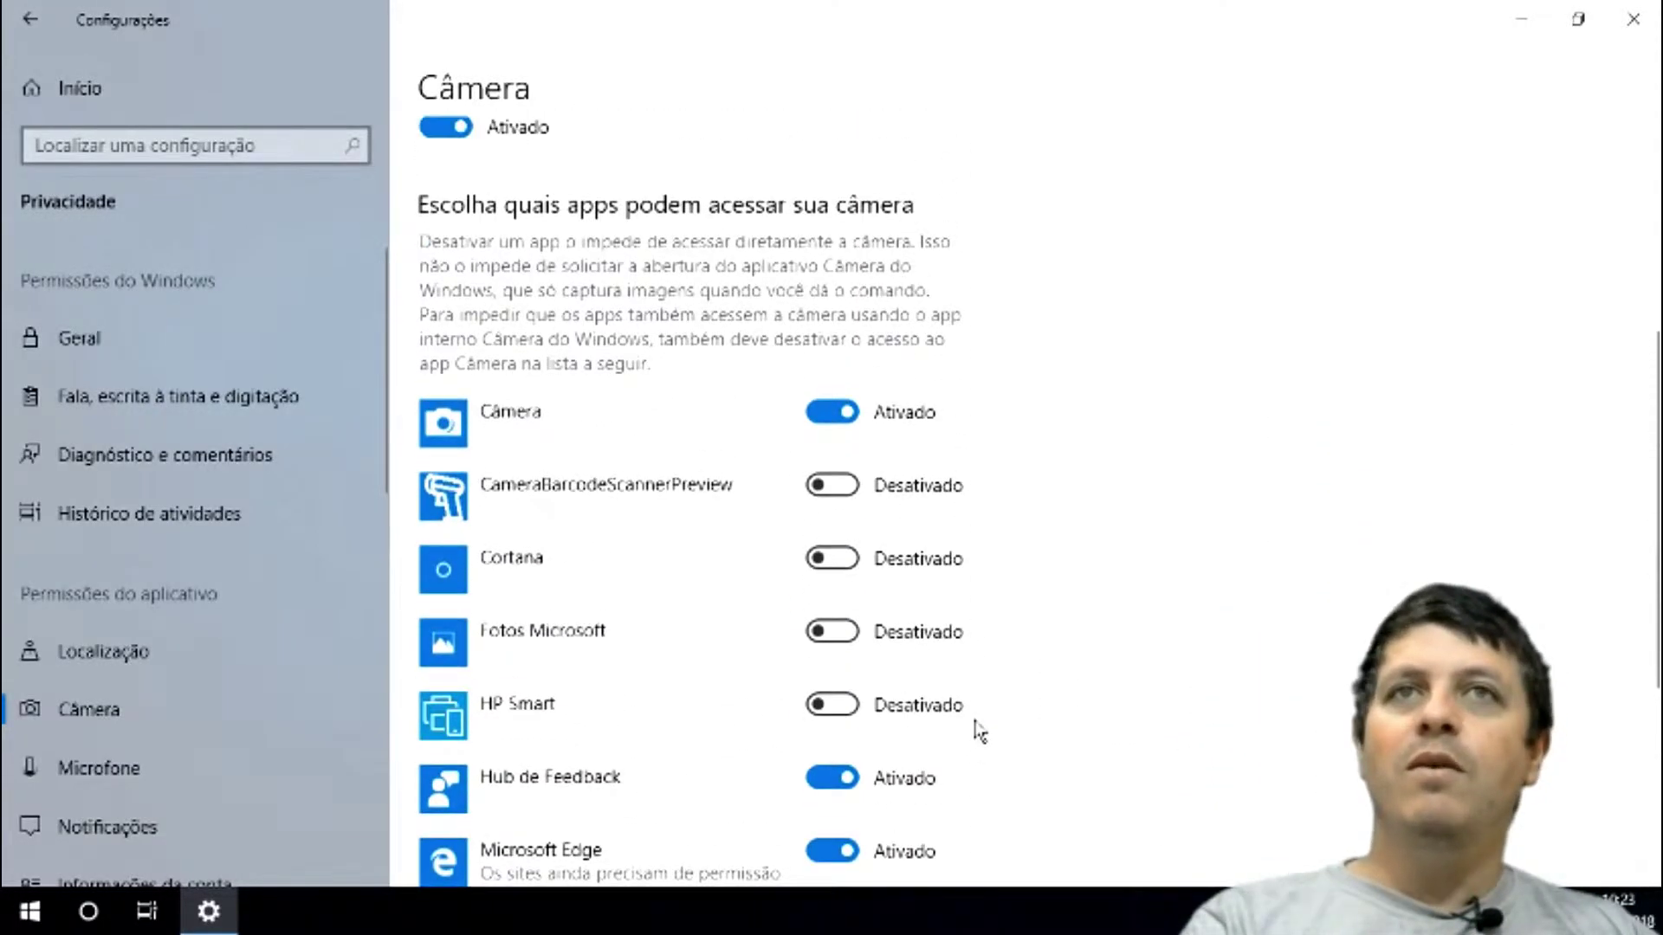
scroll(978, 723, down, 8)
scroll(987, 693, down, 3)
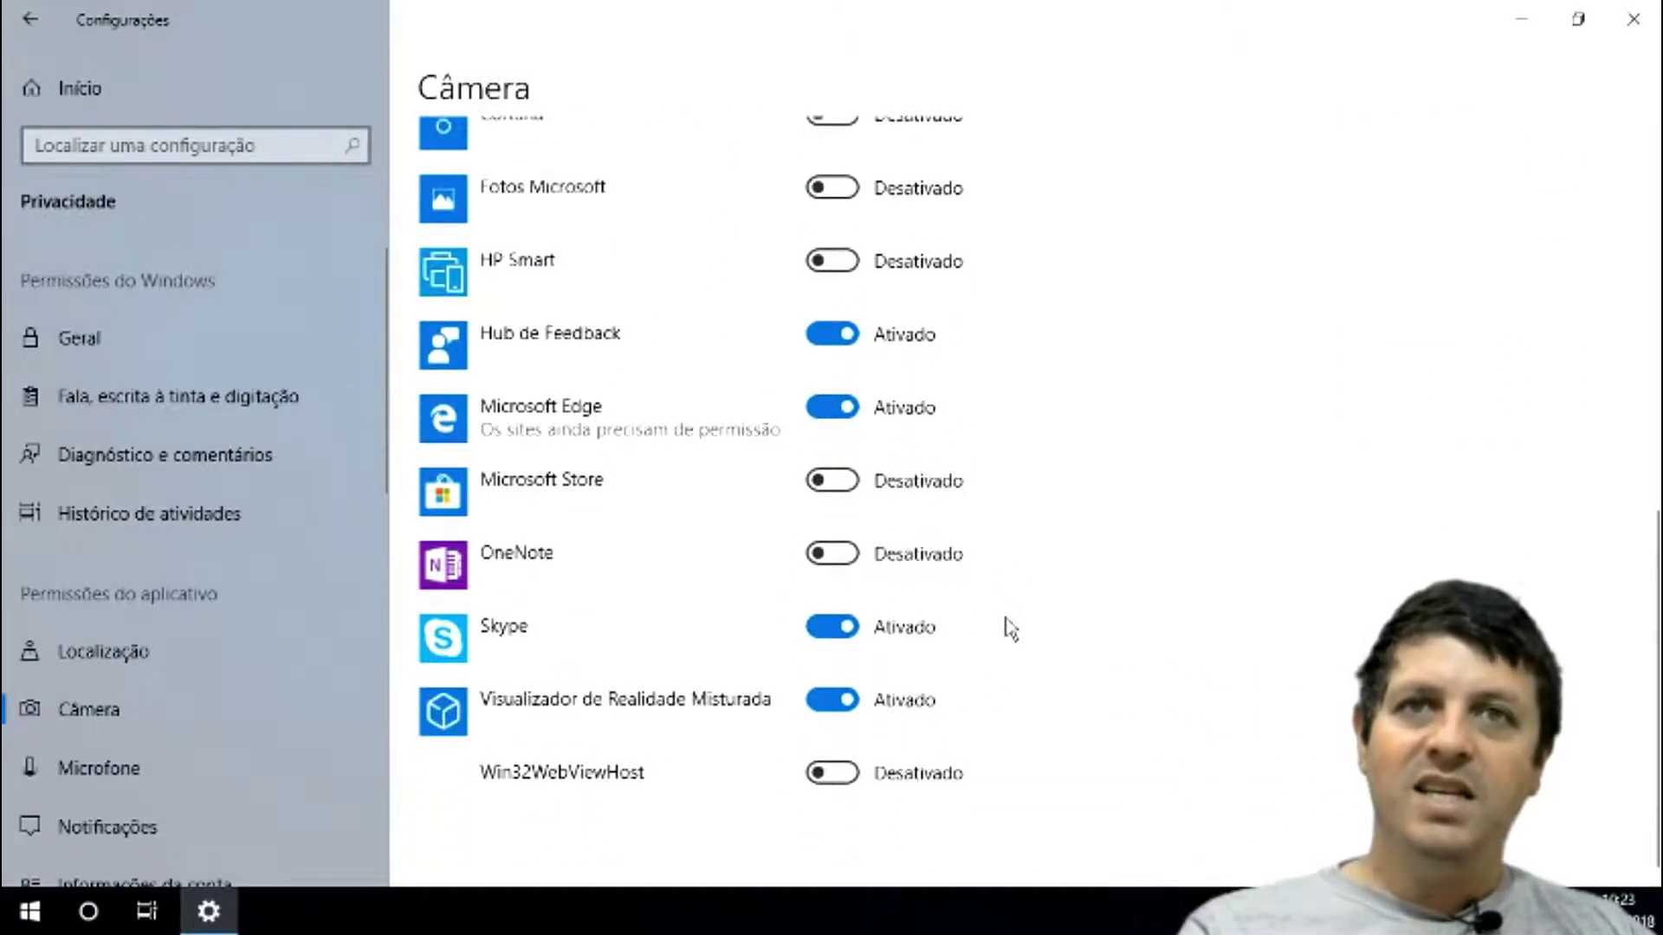
scroll(1009, 630, up, 3)
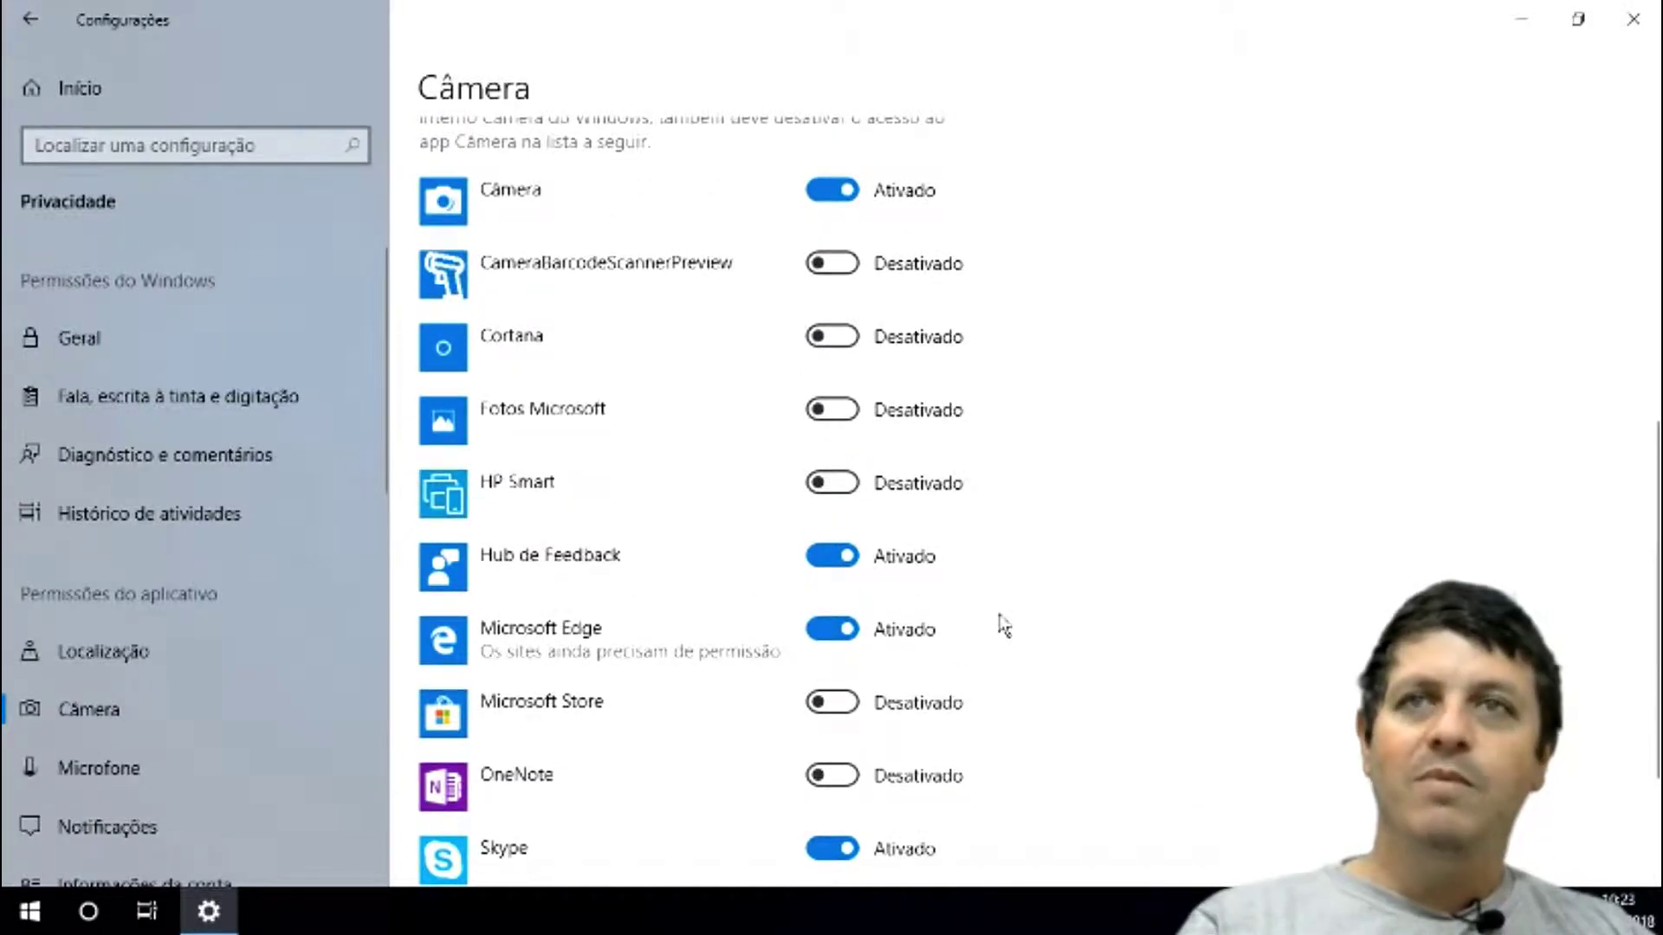
scroll(977, 563, up, 6)
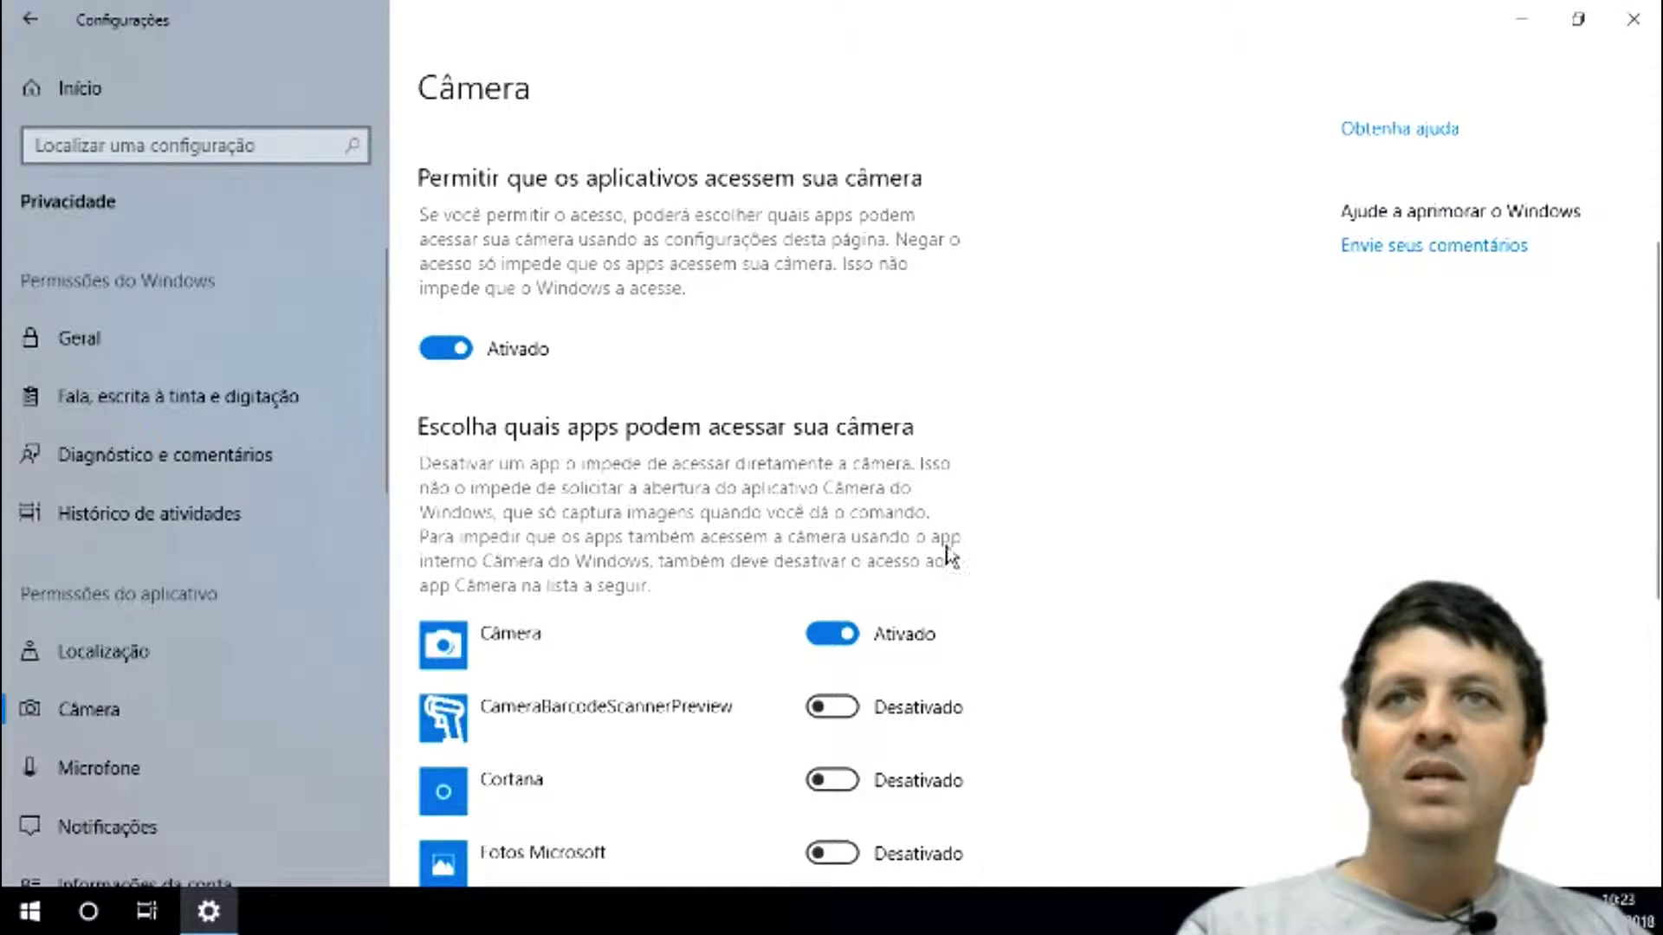
- Open the Microfone permissions and review the device access, the general app access and the list of individual apps
click(111, 775)
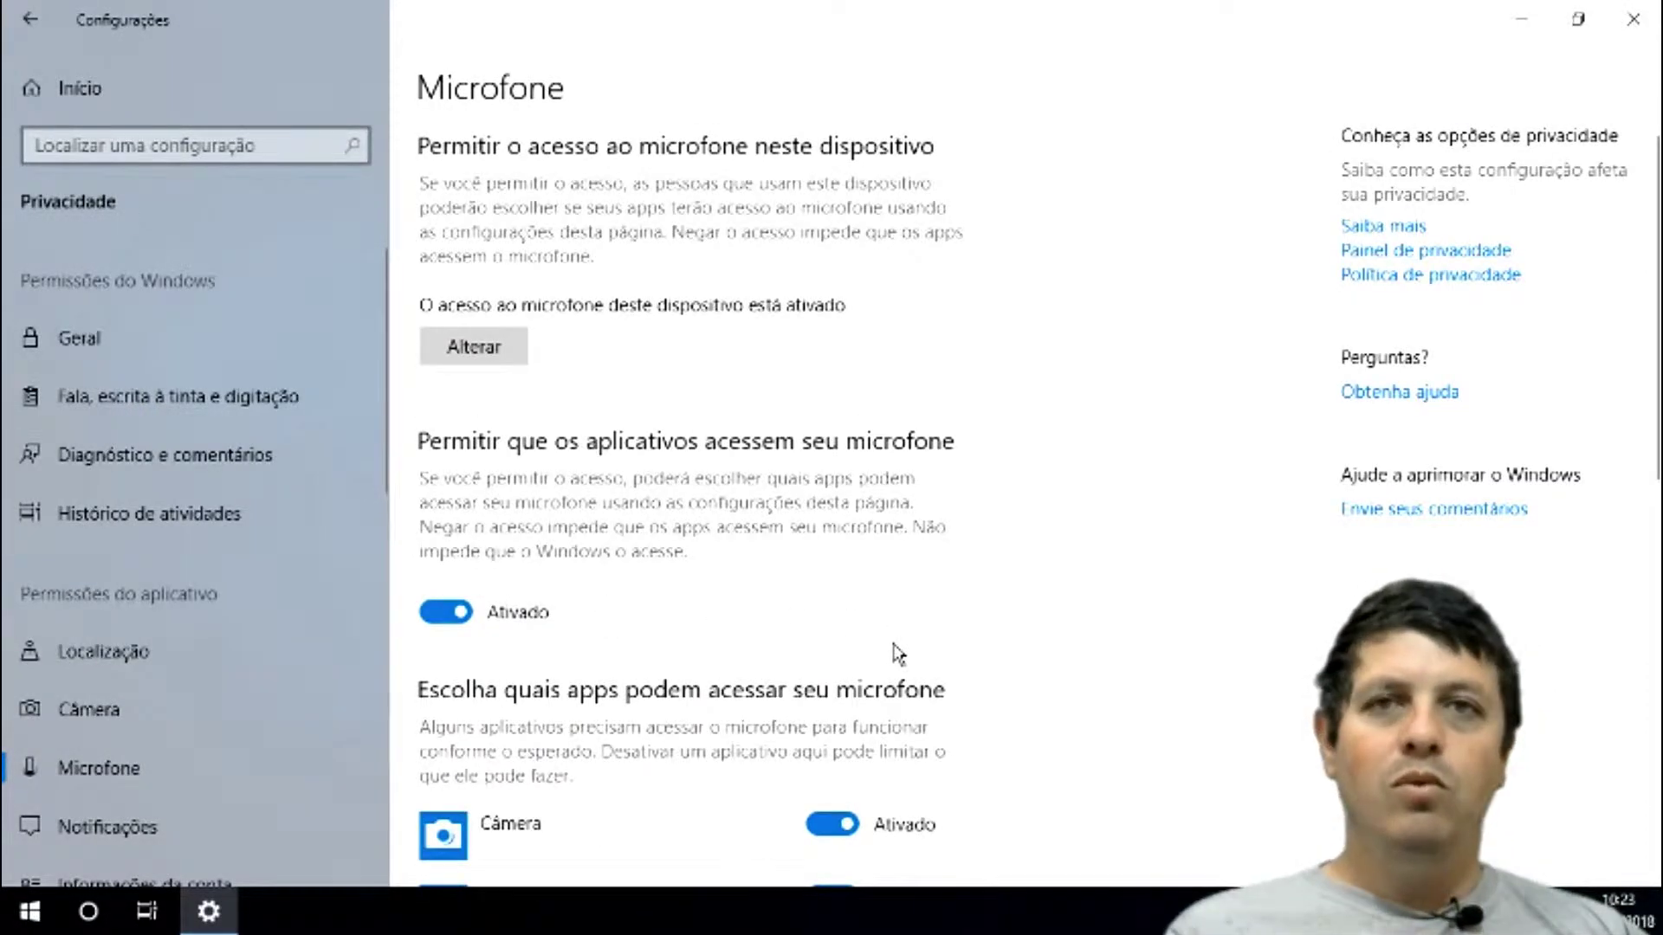
scroll(996, 650, down, 13)
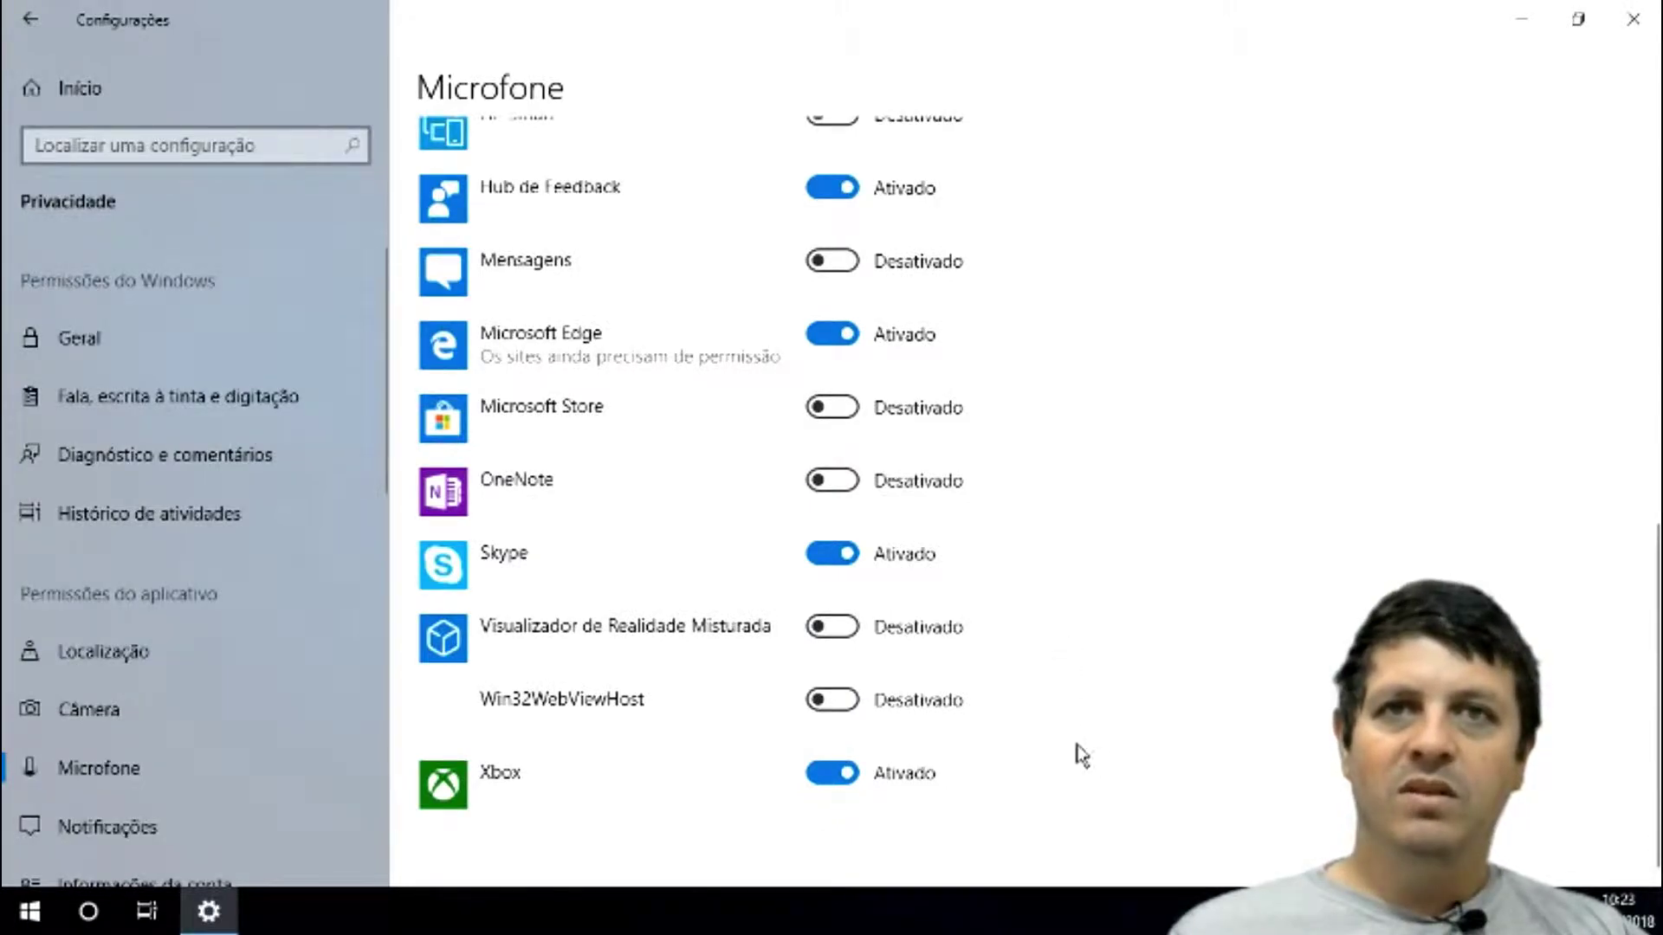
scroll(1066, 763, up, 5)
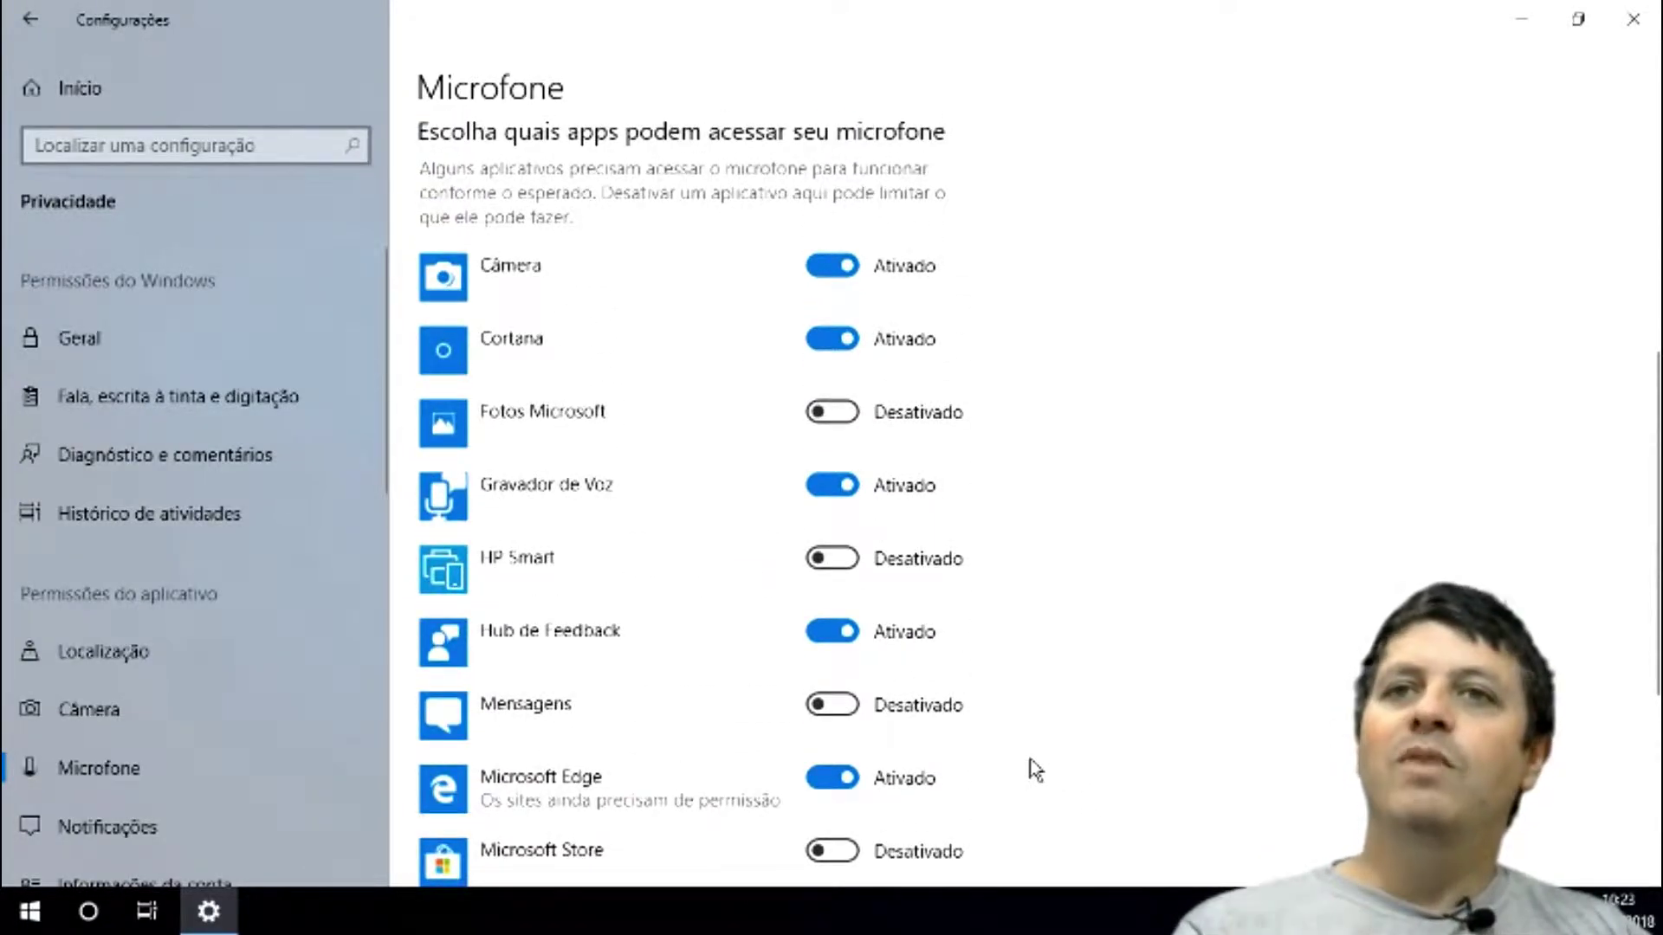
scroll(1035, 771, up, 7)
scroll(1002, 727, down, 1)
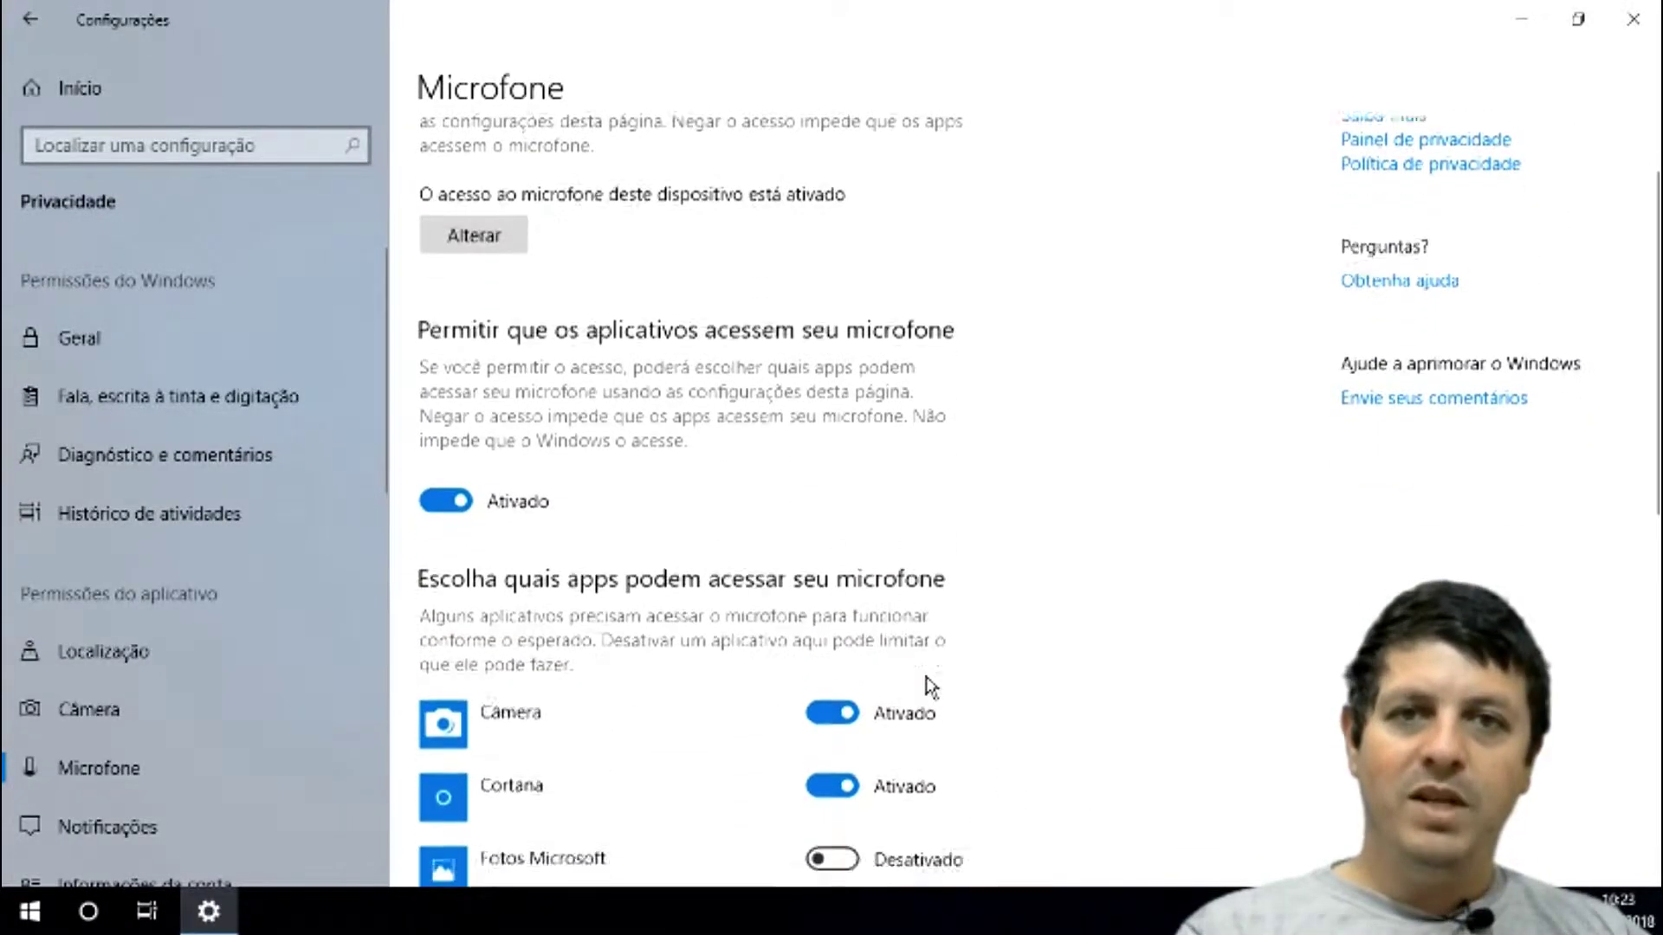
scroll(931, 688, down, 6)
- View the Notificações permissions, then open Informações da conta and review its device, general and individual app access
click(139, 823)
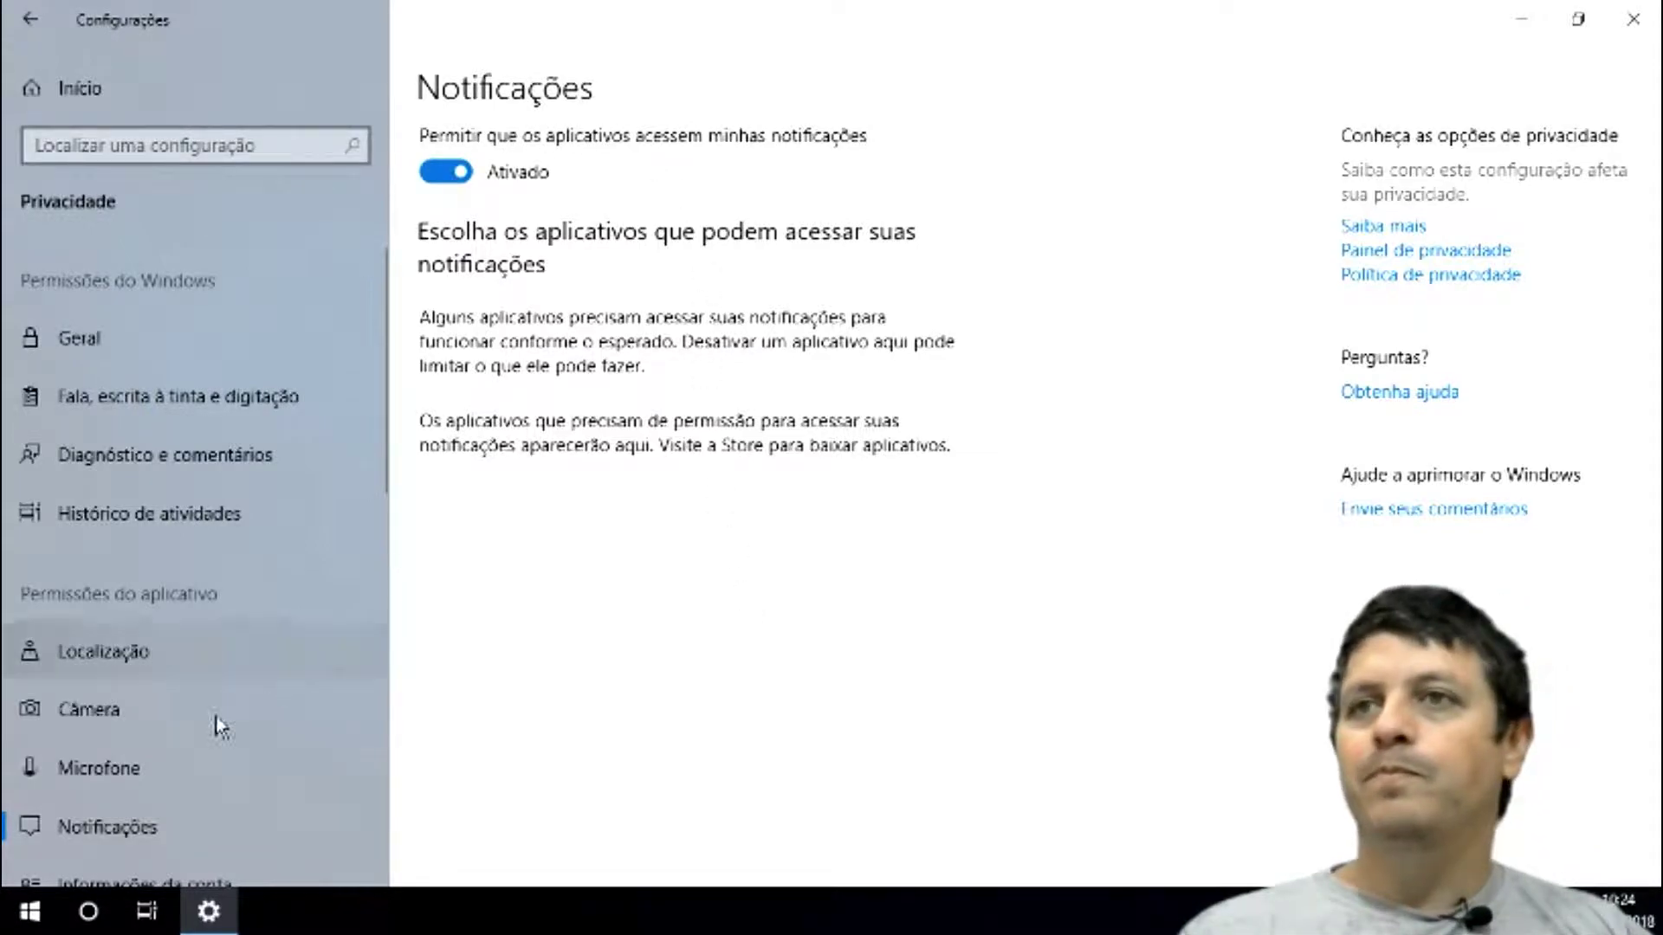
scroll(173, 725, down, 2)
scroll(140, 725, down, 2)
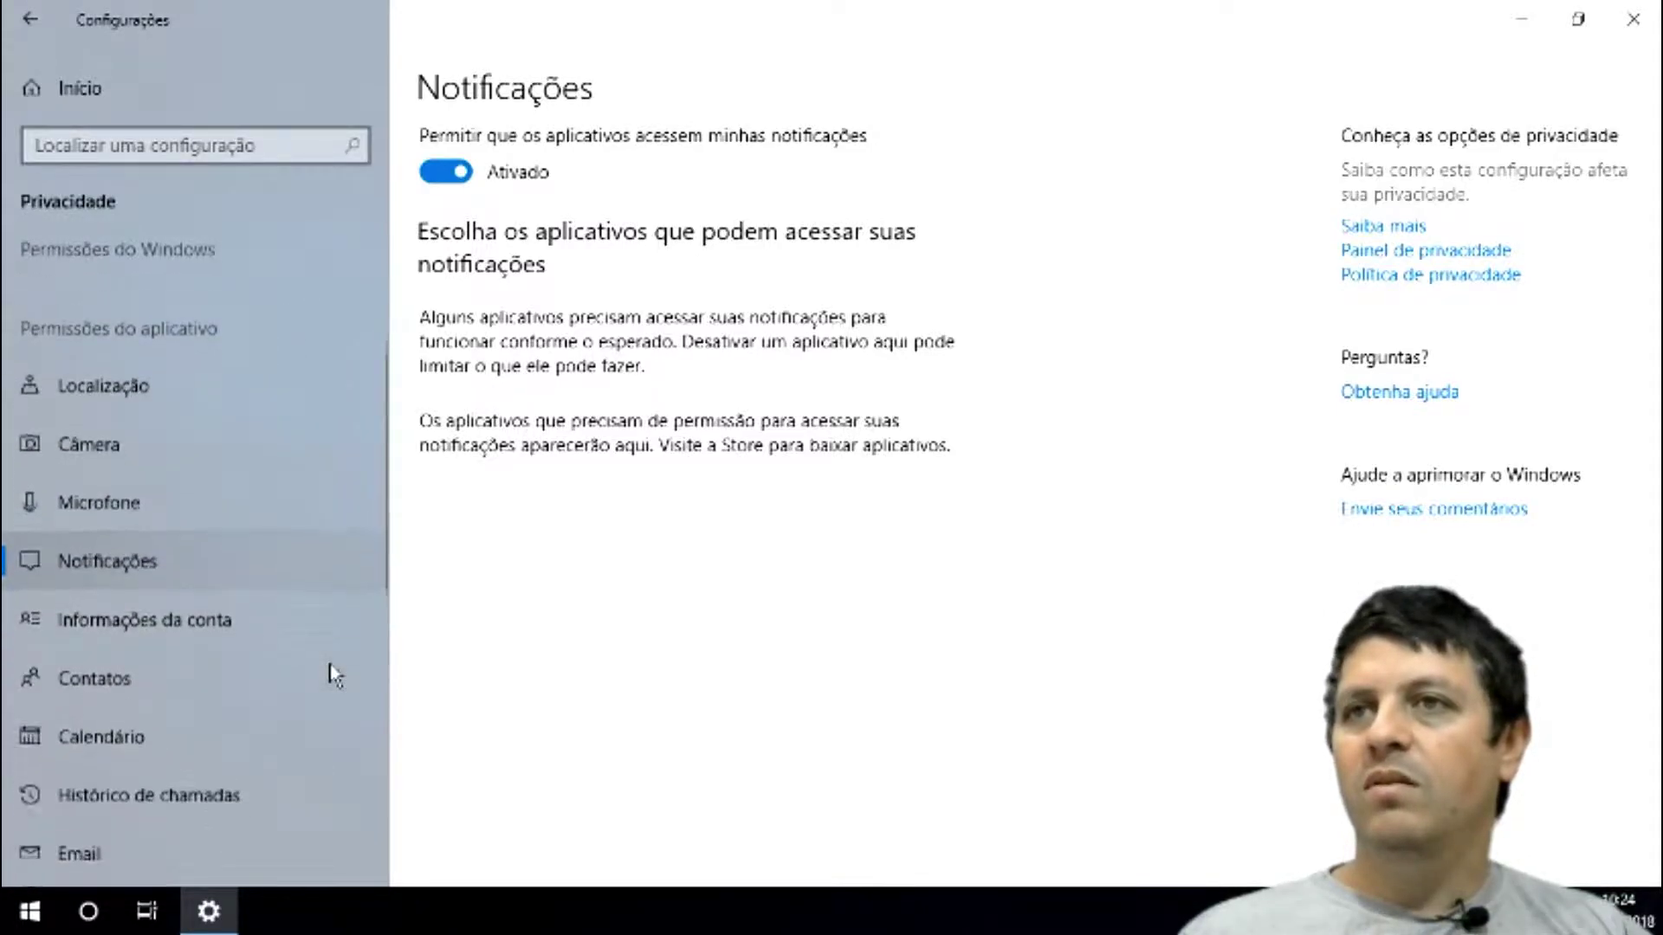
click(173, 557)
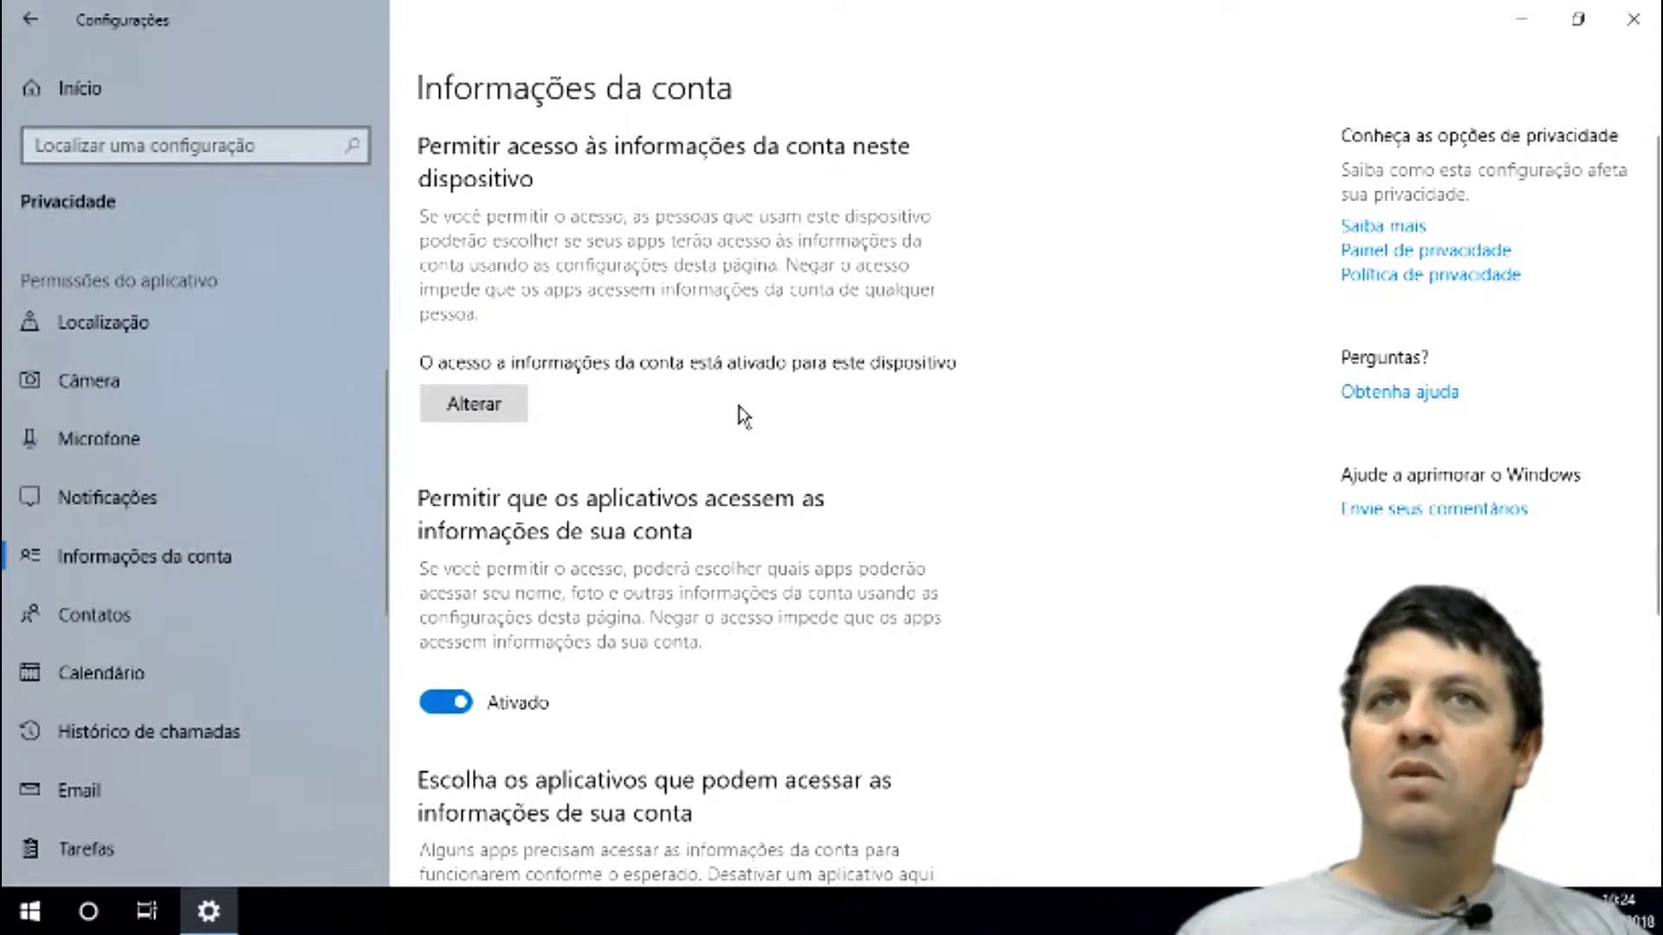
scroll(798, 446, down, 5)
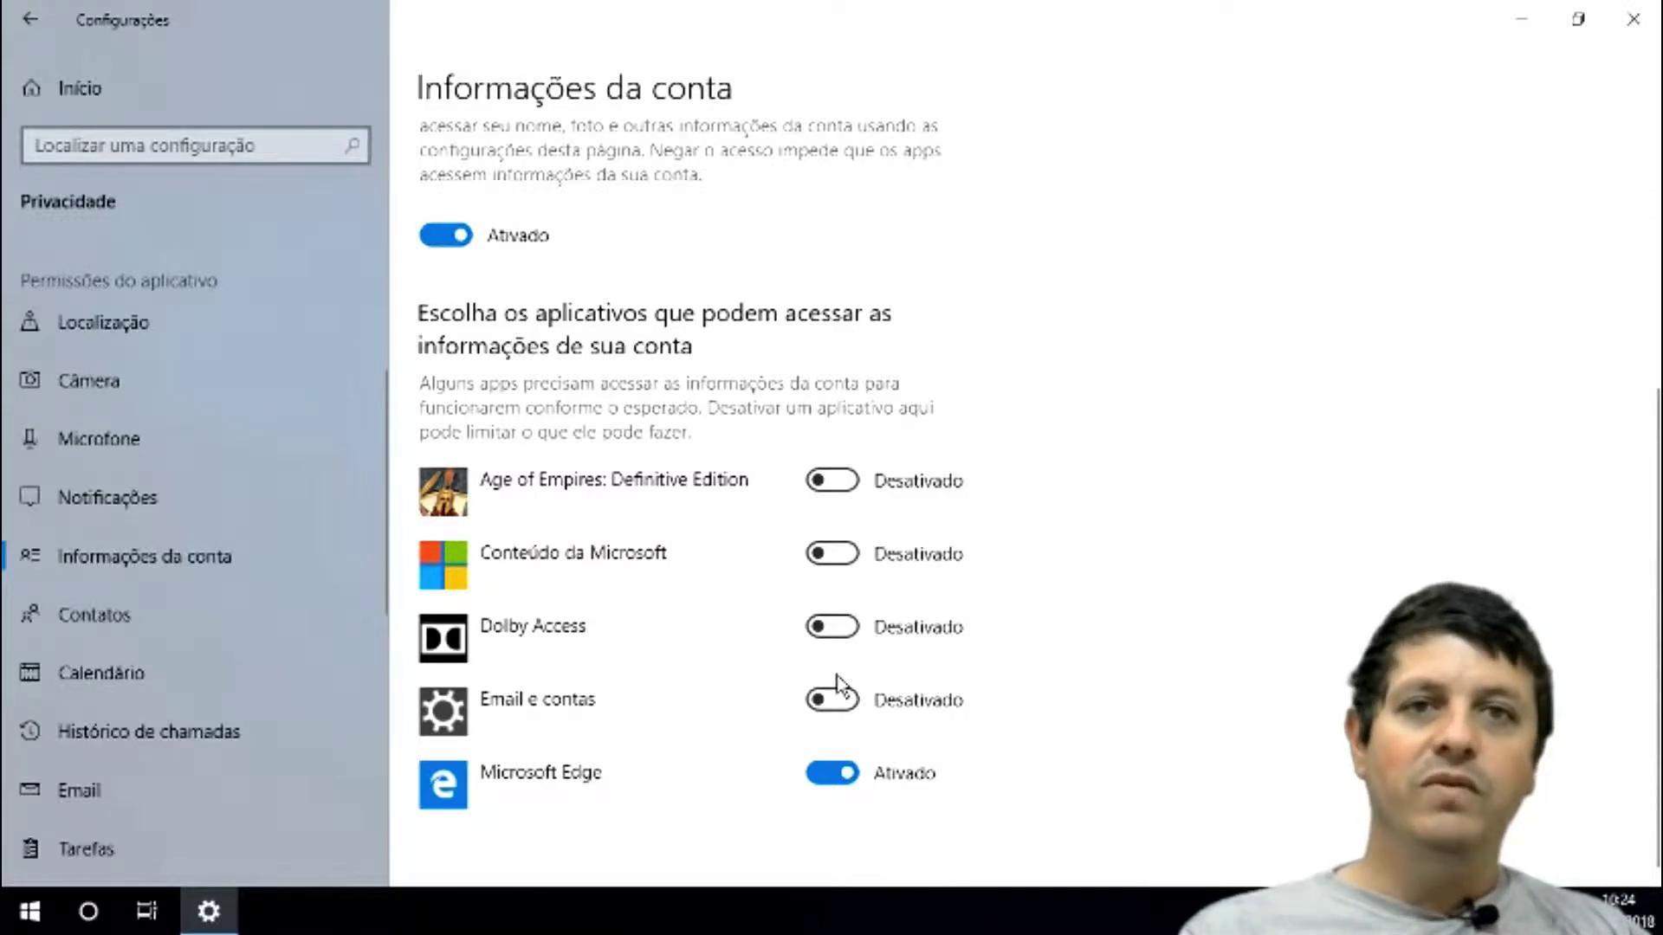
scroll(874, 654, up, 5)
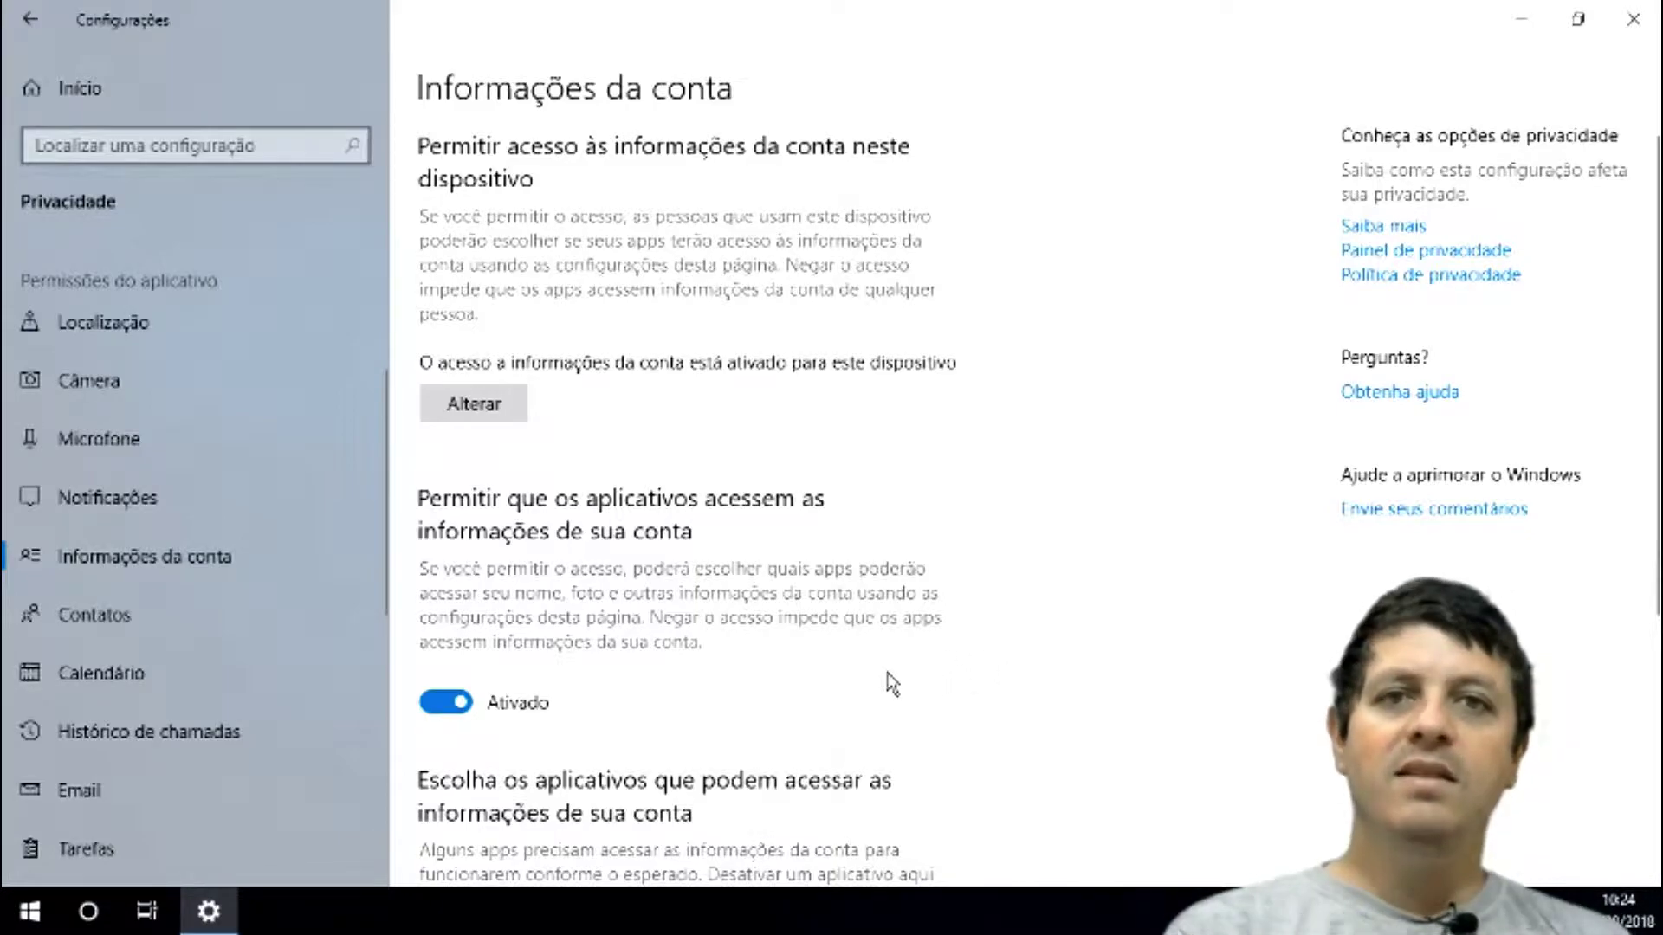
- Compare the general app access to account information with the individual permissions, such as Age of Empires: Definitive Edition and Microsoft Edge
scroll(845, 464, down, 5)
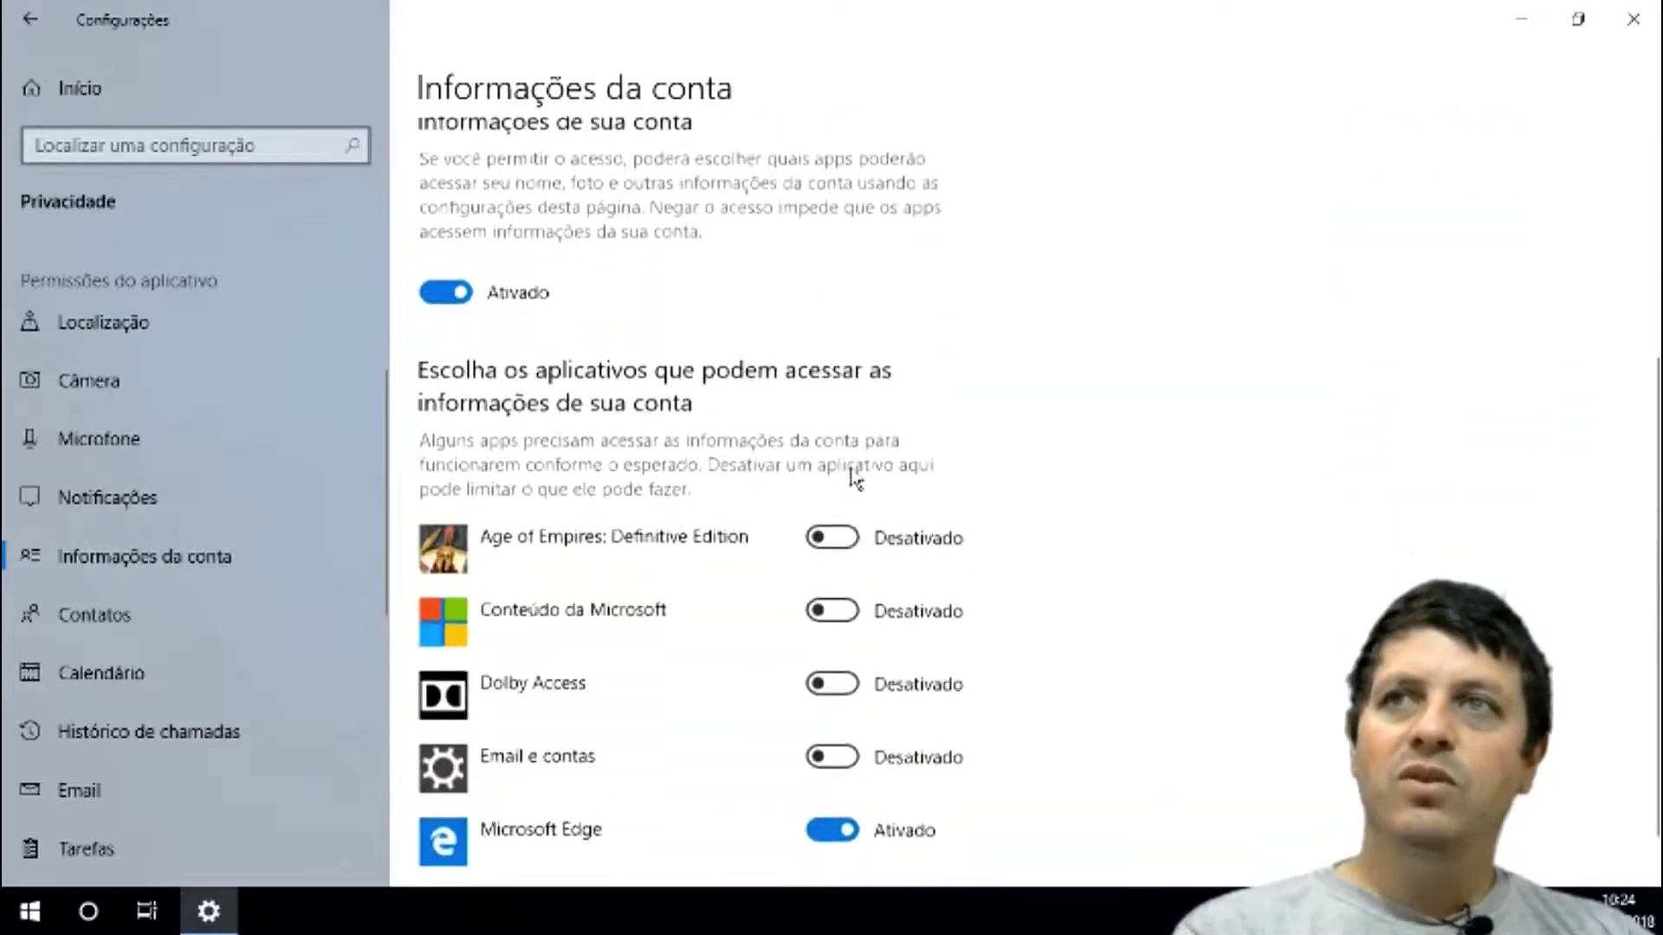
scroll(845, 463, up, 5)
scroll(855, 457, down, 6)
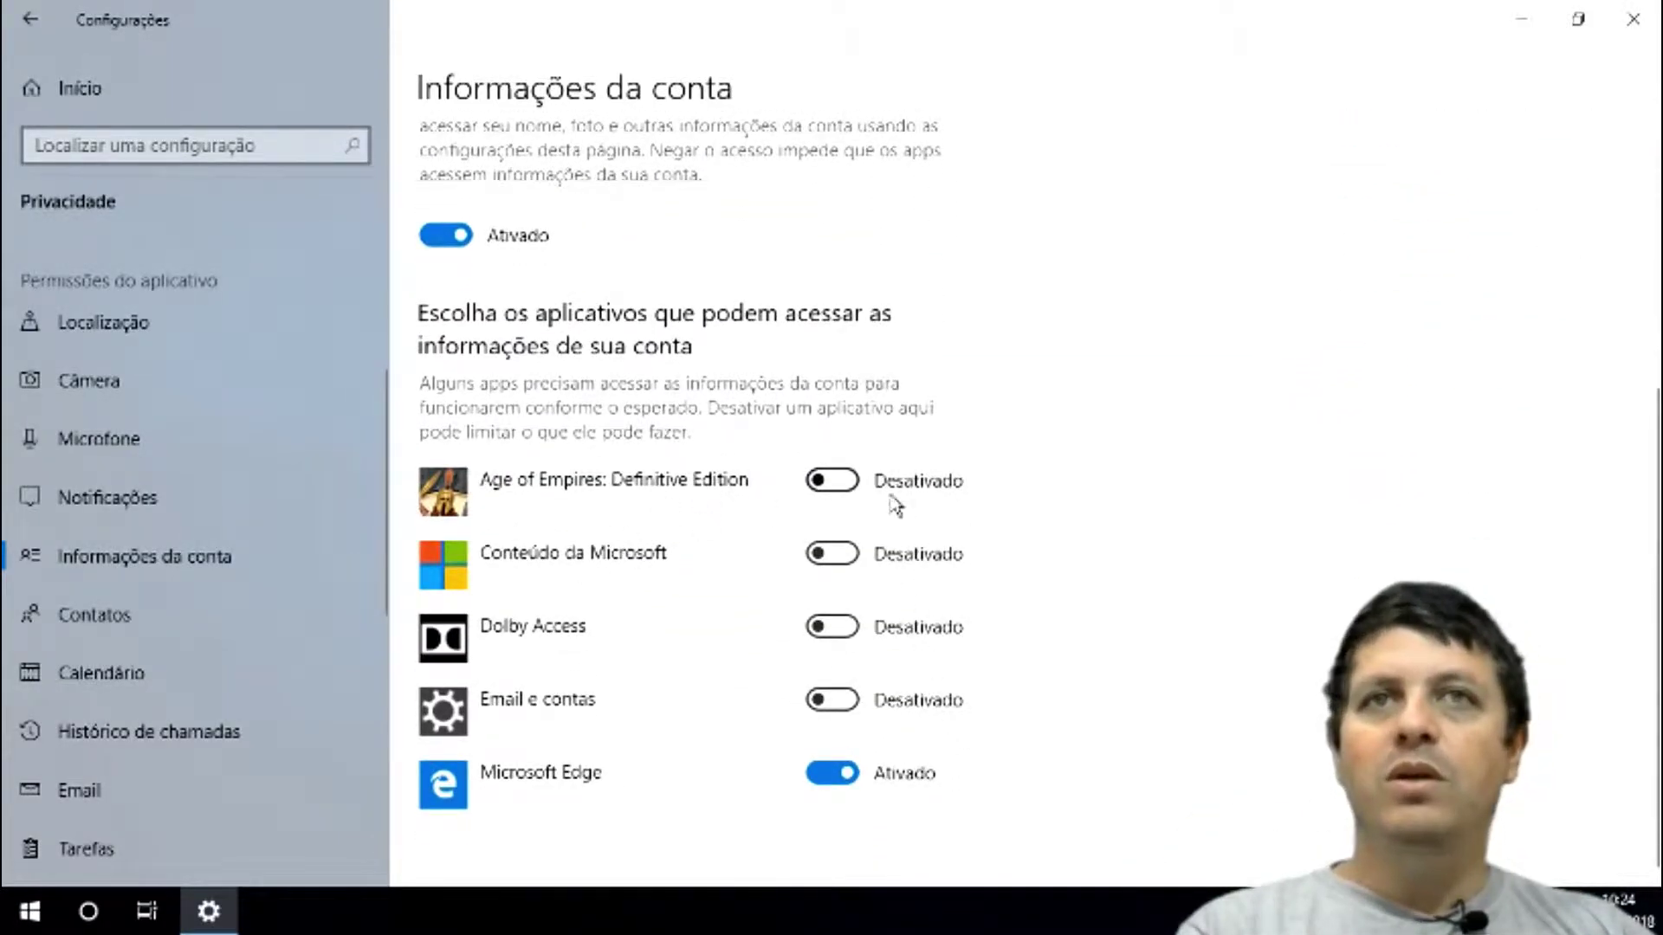
scroll(913, 741, up, 2)
scroll(913, 739, up, 1)
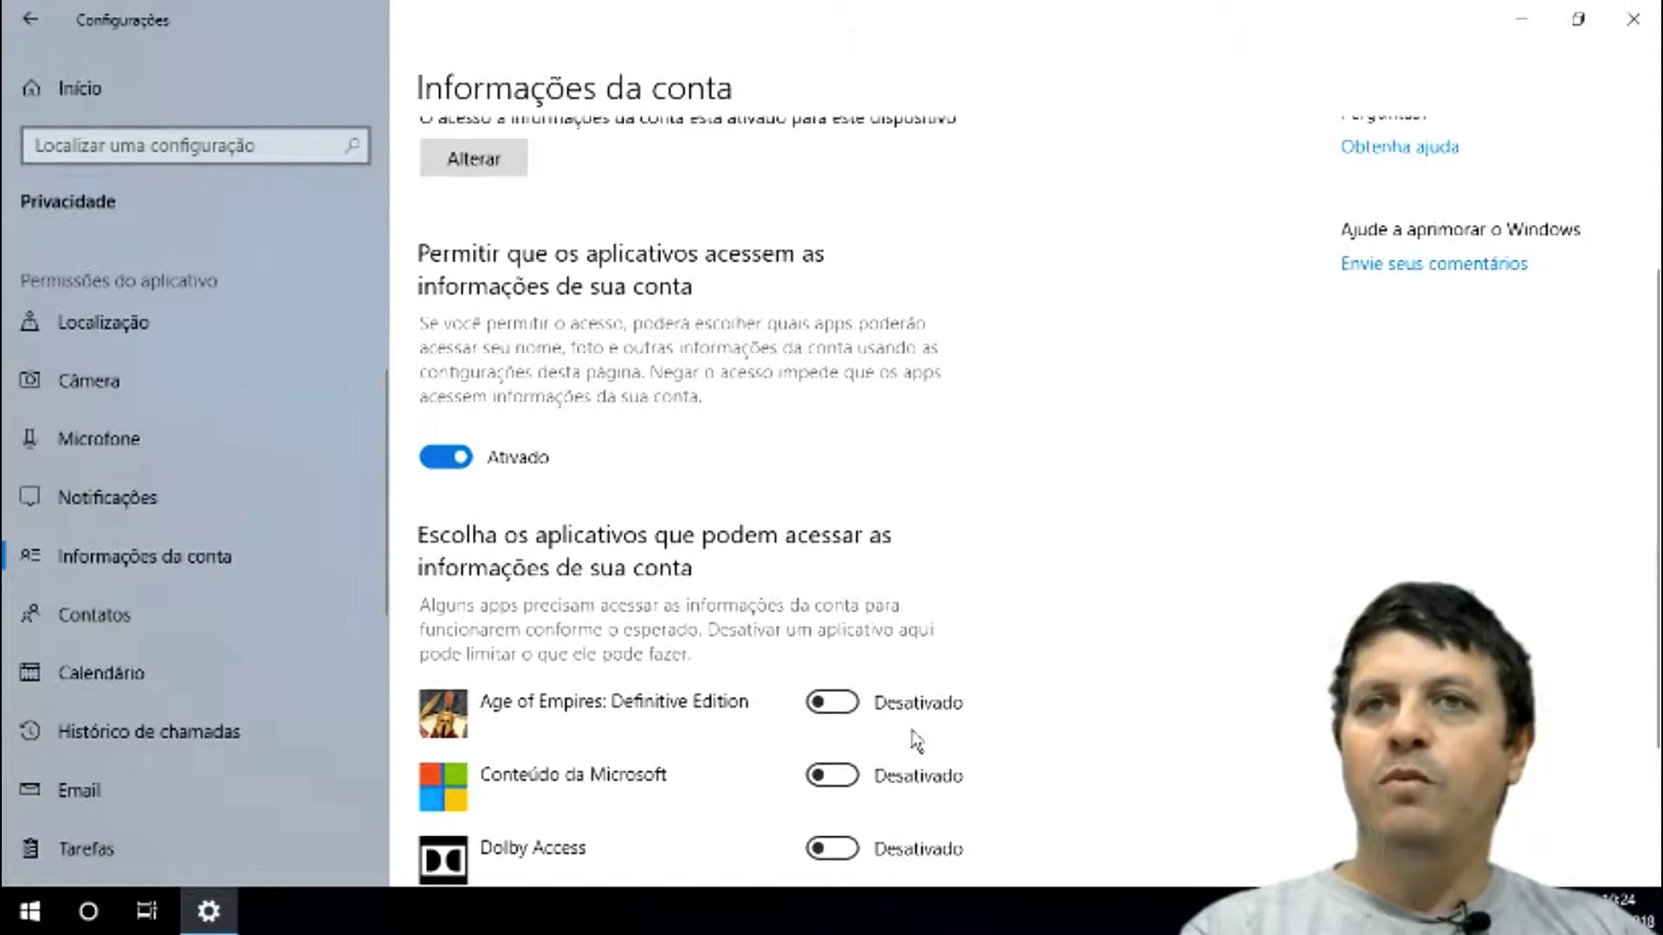
scroll(953, 861, down, 3)
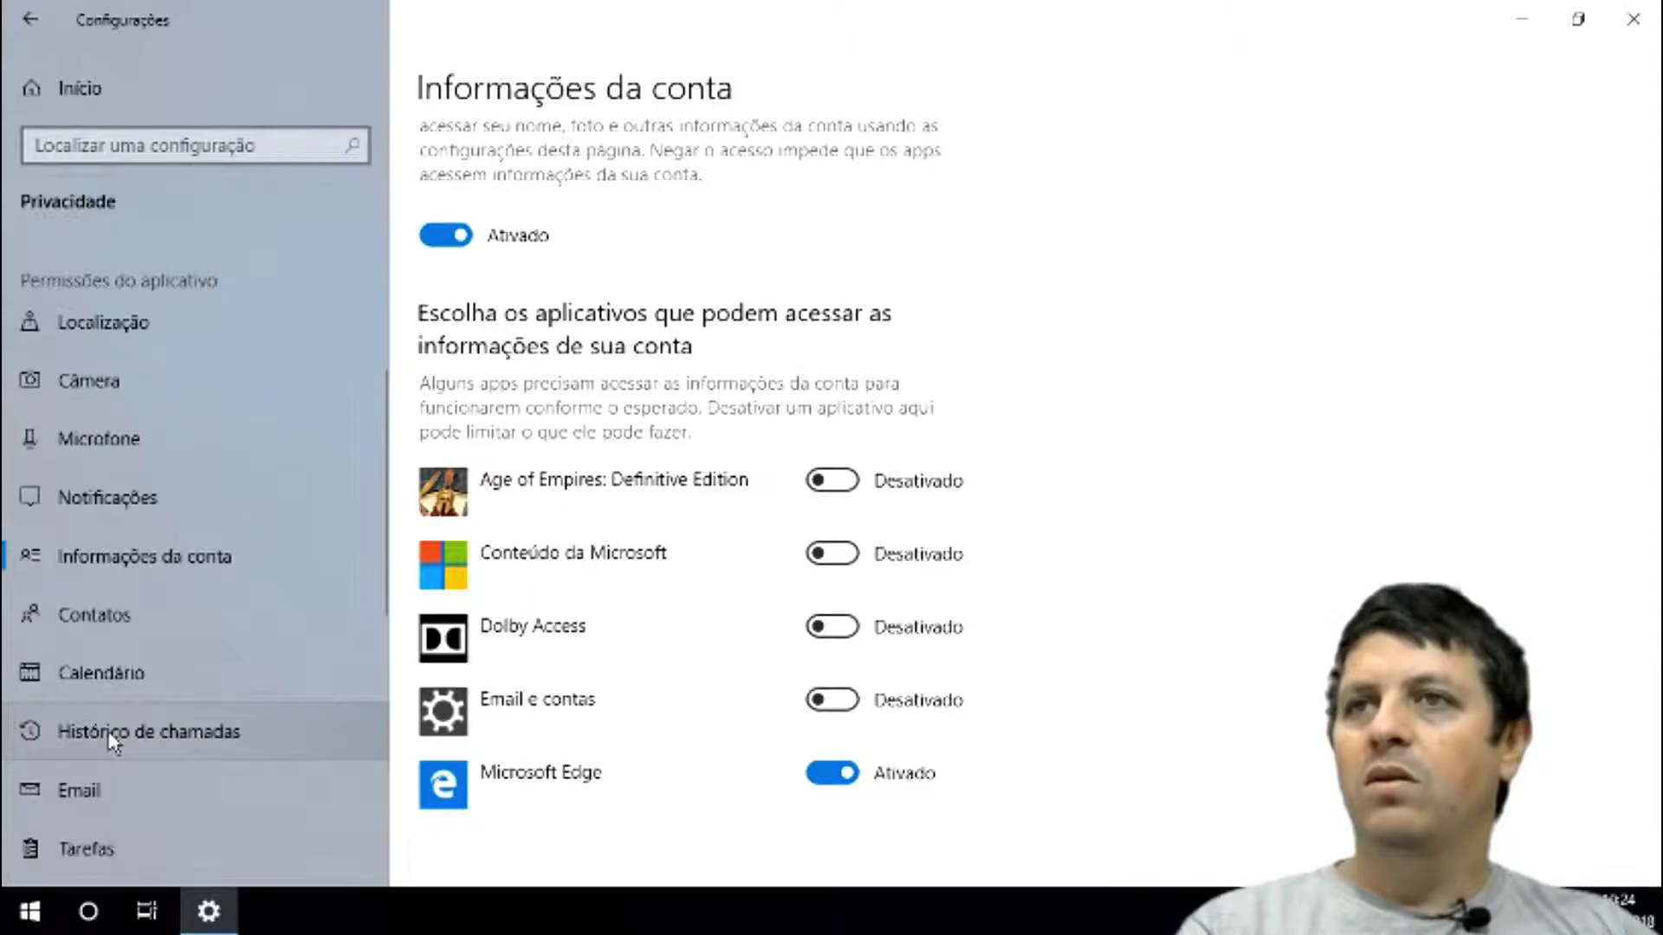
- Review the Contatos and Calendário permissions, including which individual apps may access each of them
click(104, 619)
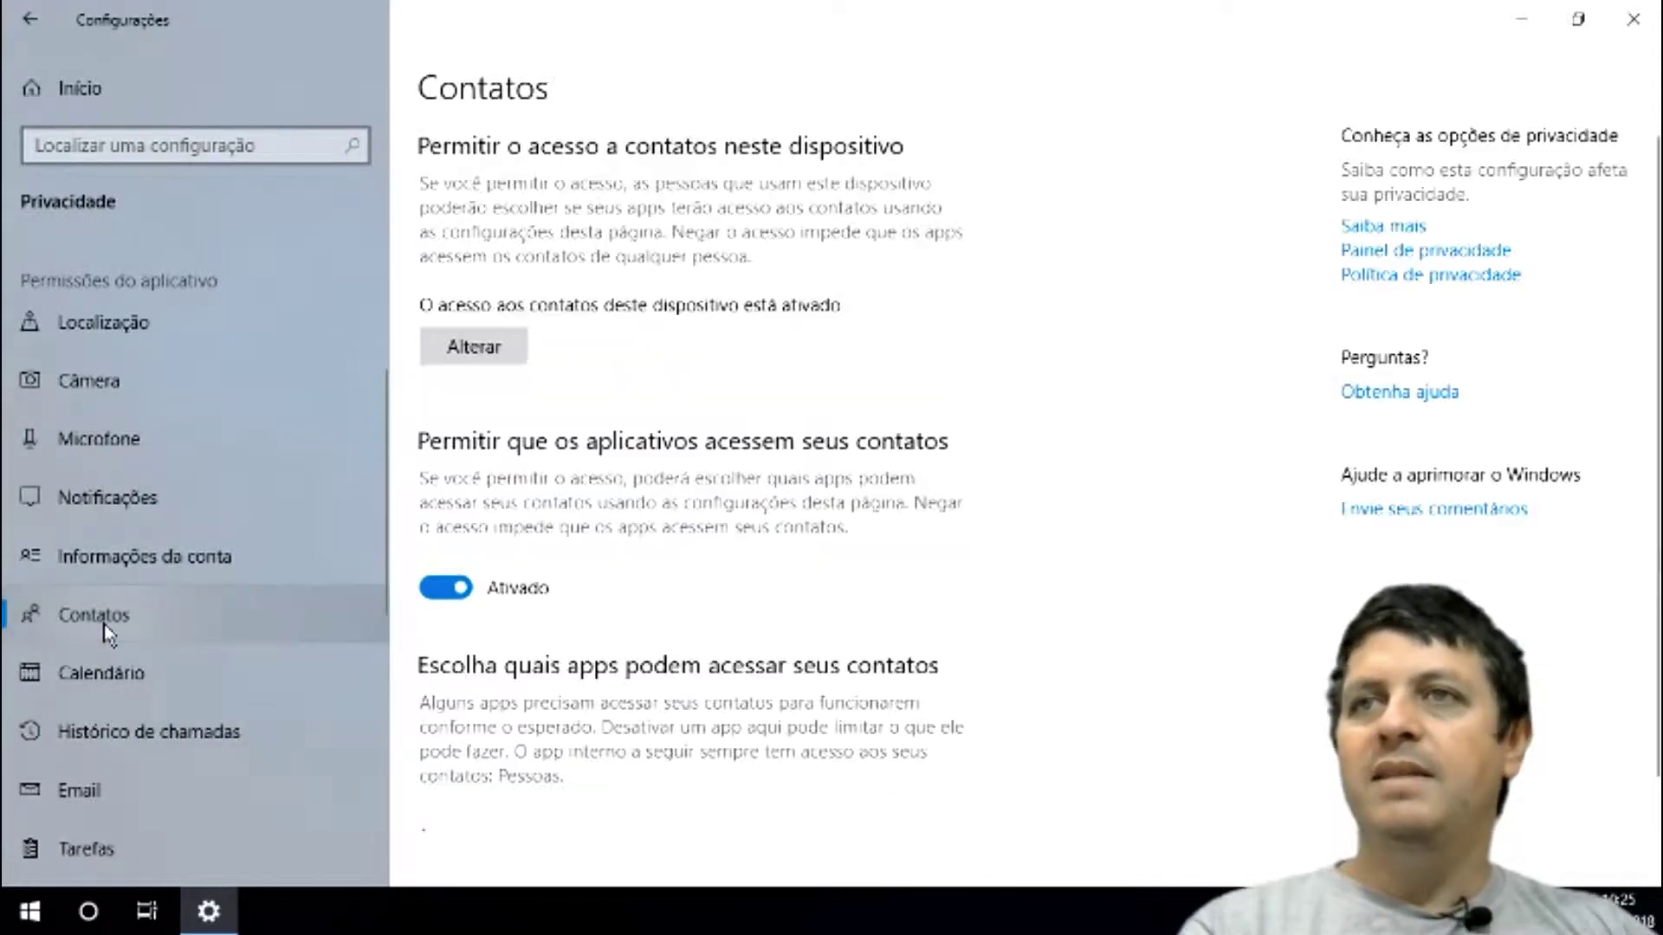
scroll(809, 597, down, 3)
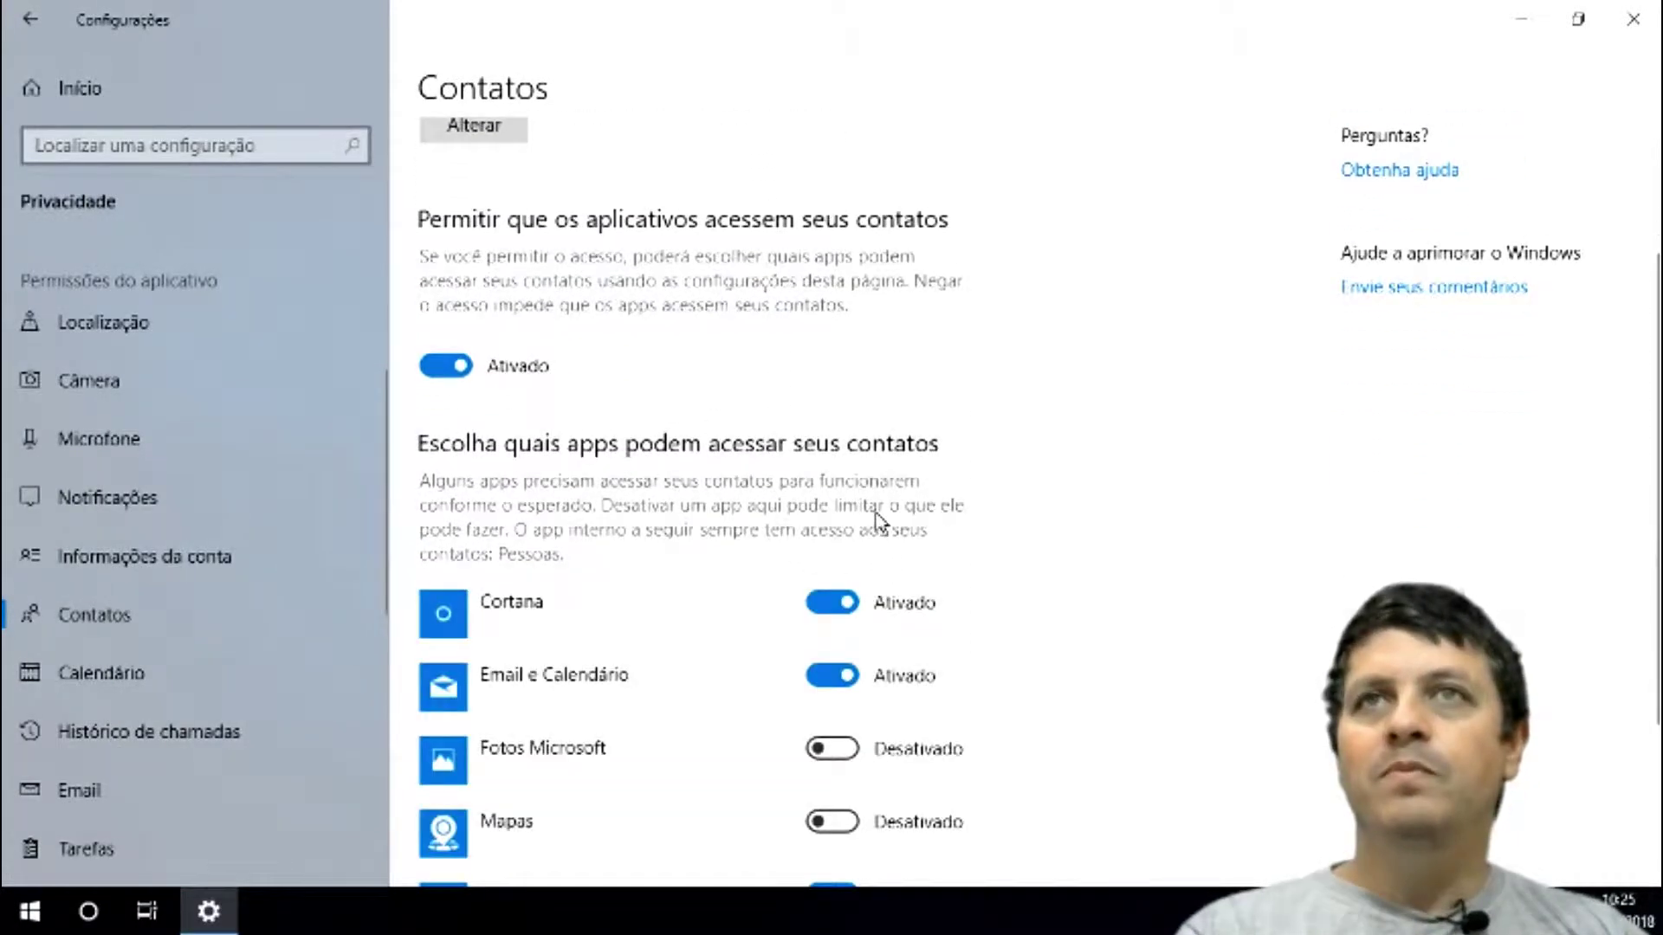
scroll(876, 519, up, 3)
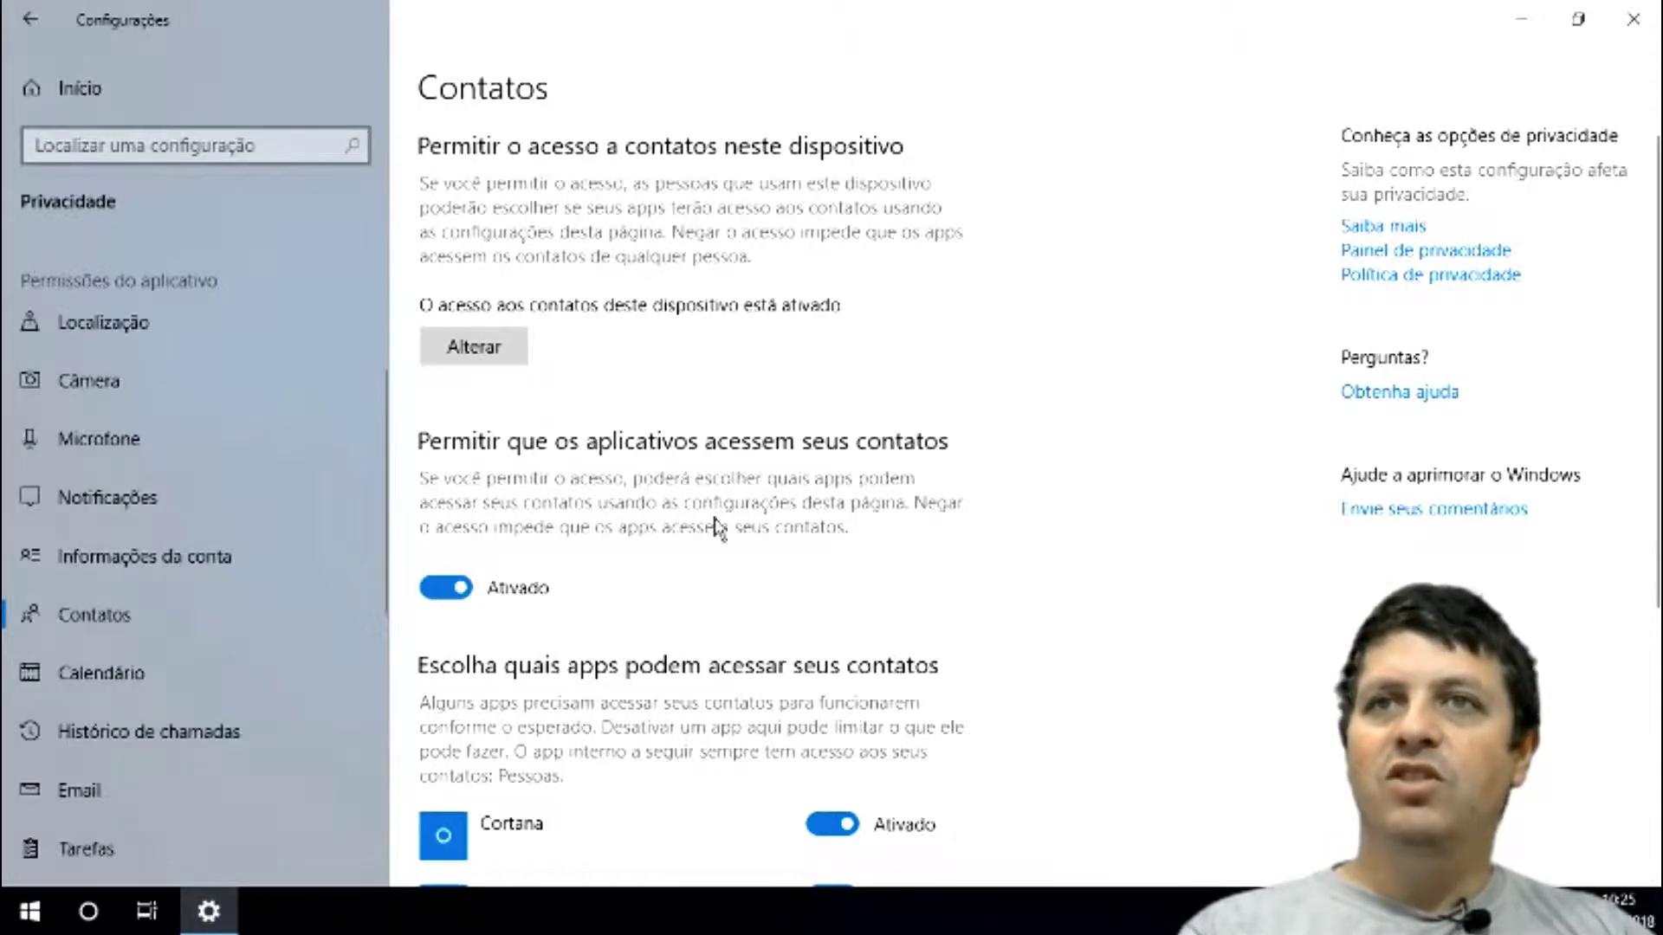
scroll(1006, 586, down, 5)
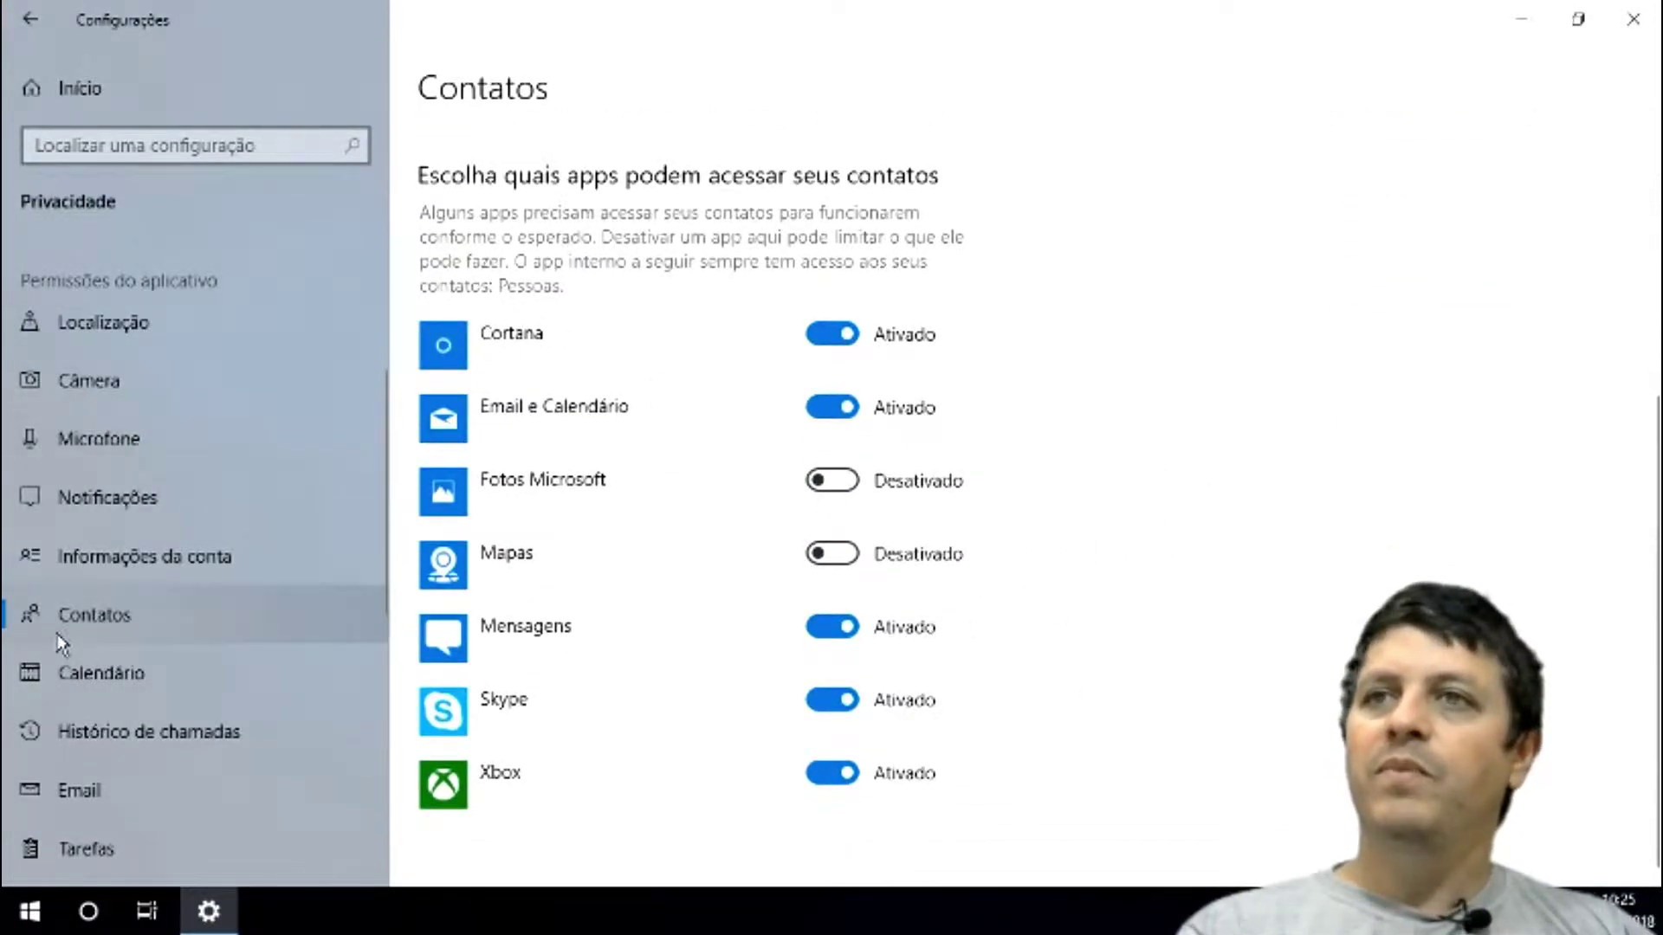
click(101, 698)
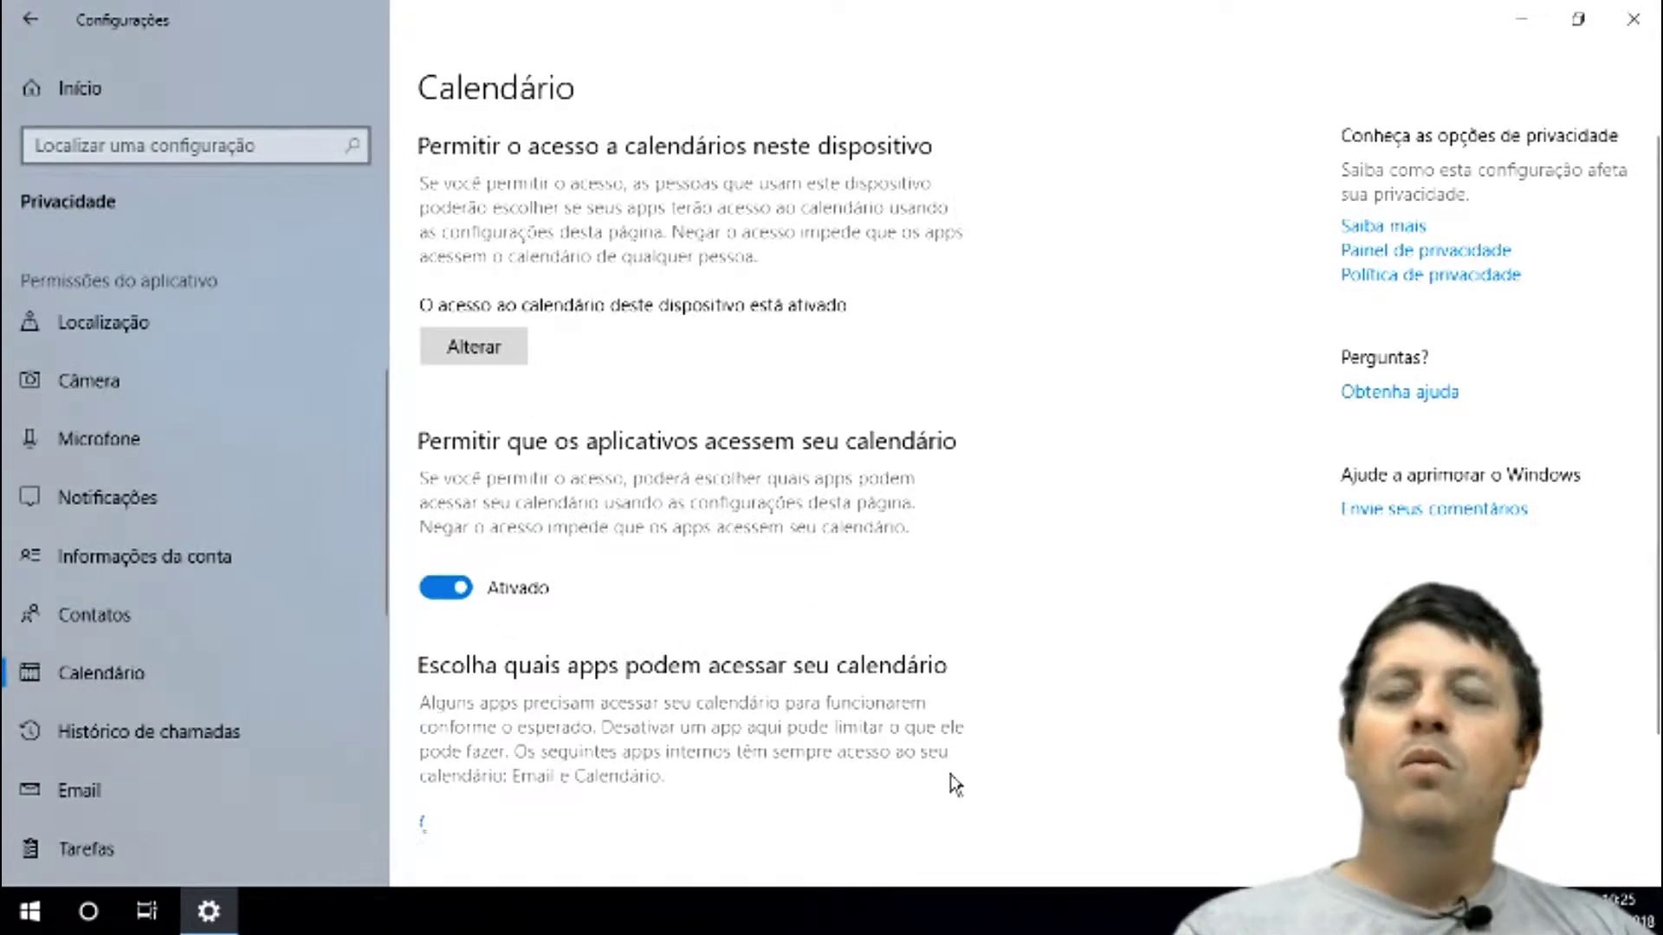
scroll(950, 641, down, 2)
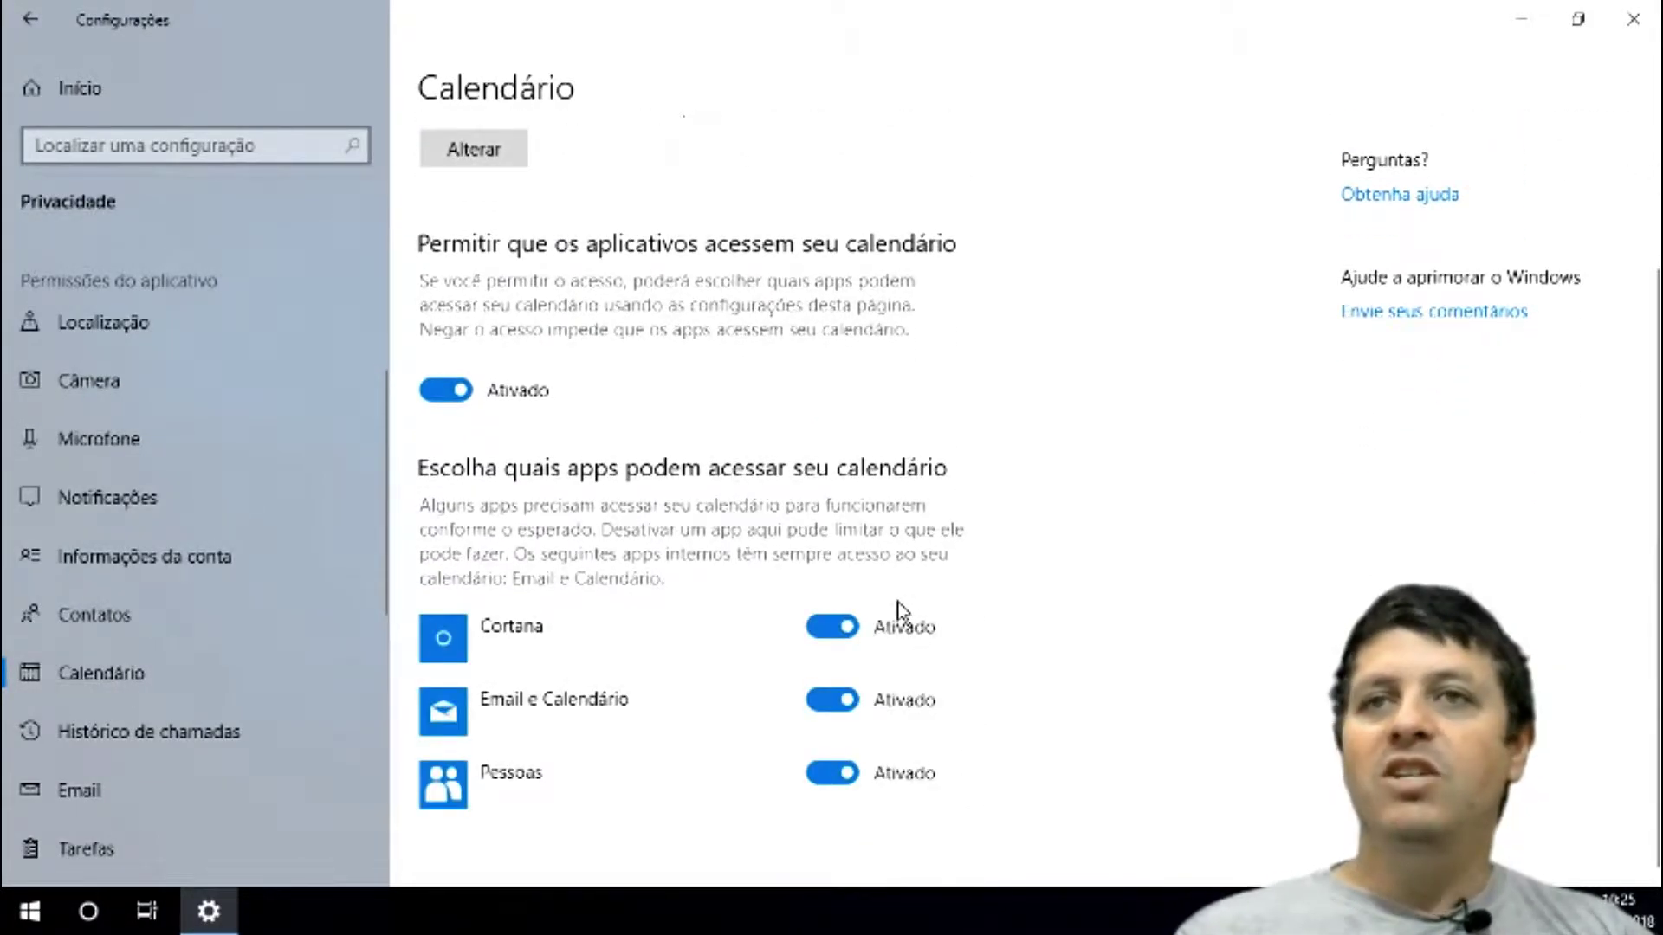
- Open the Histórico de chamadas permissions and examine the device access, the general app access and the individual apps
click(137, 735)
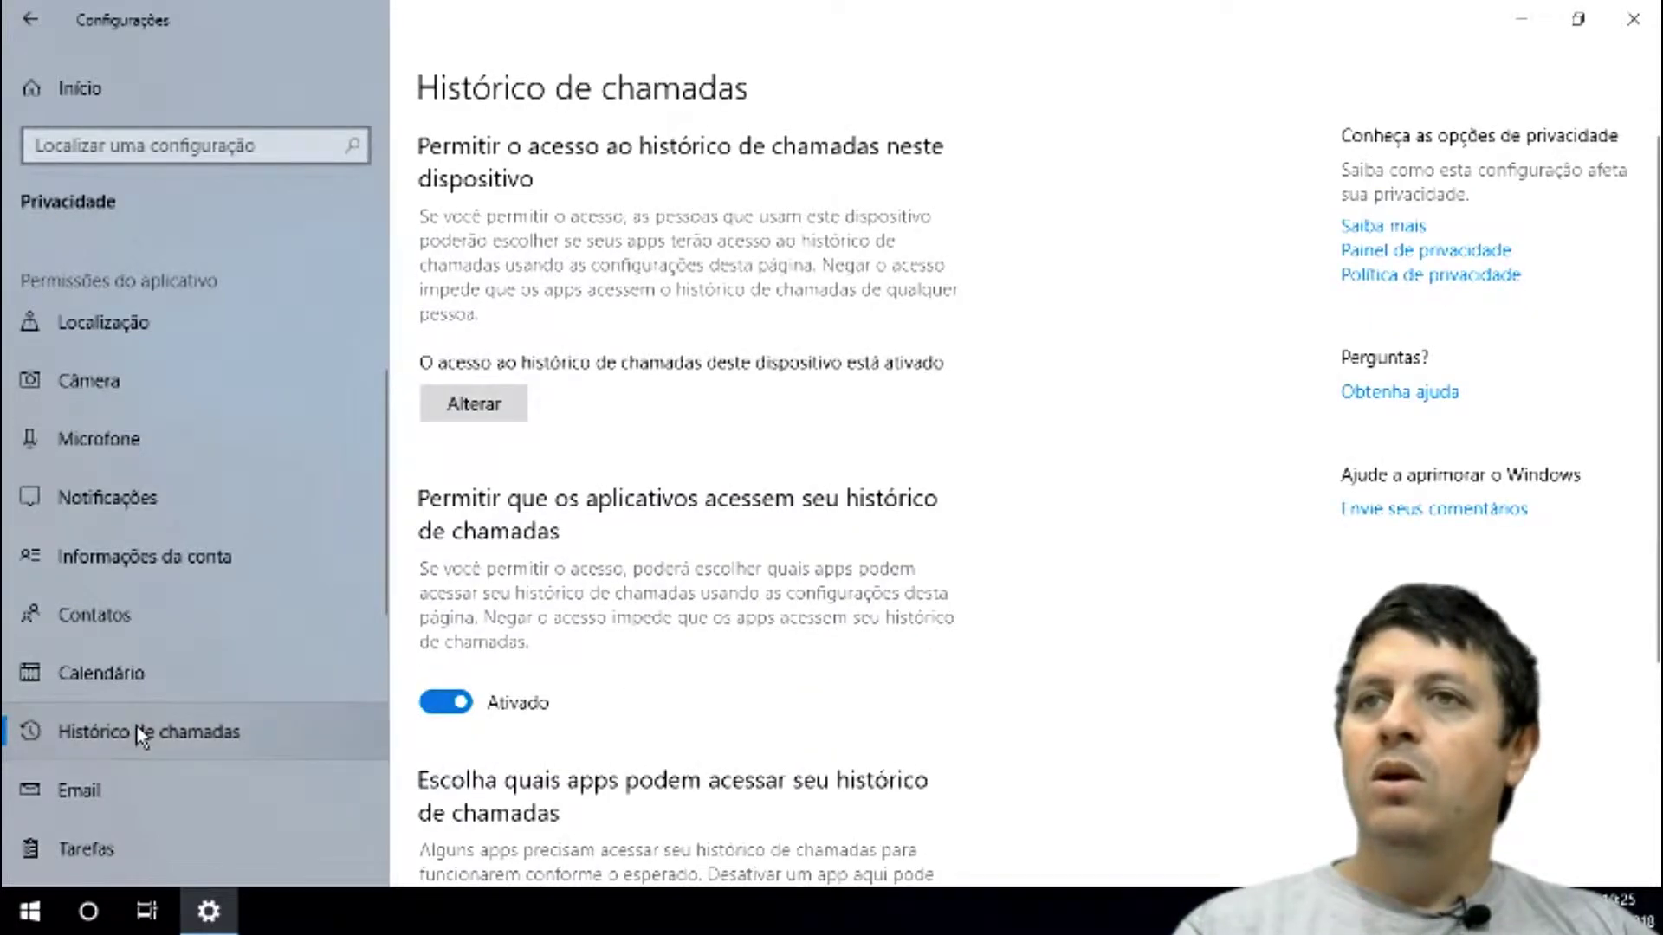
scroll(927, 632, down, 4)
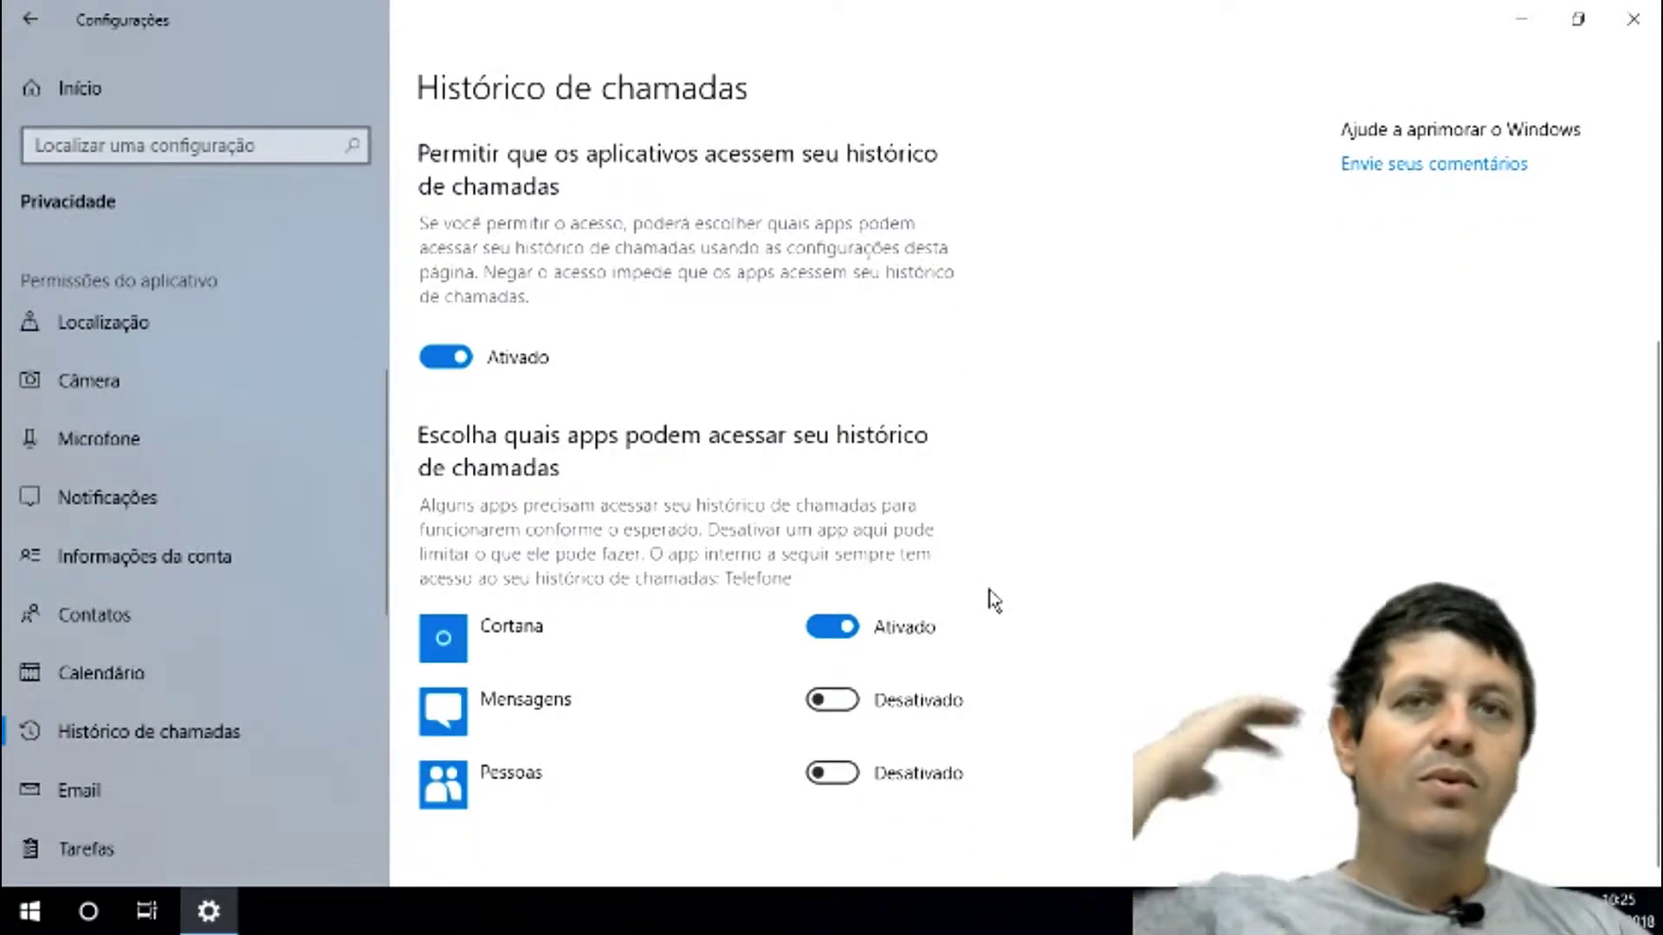
scroll(989, 606, up, 4)
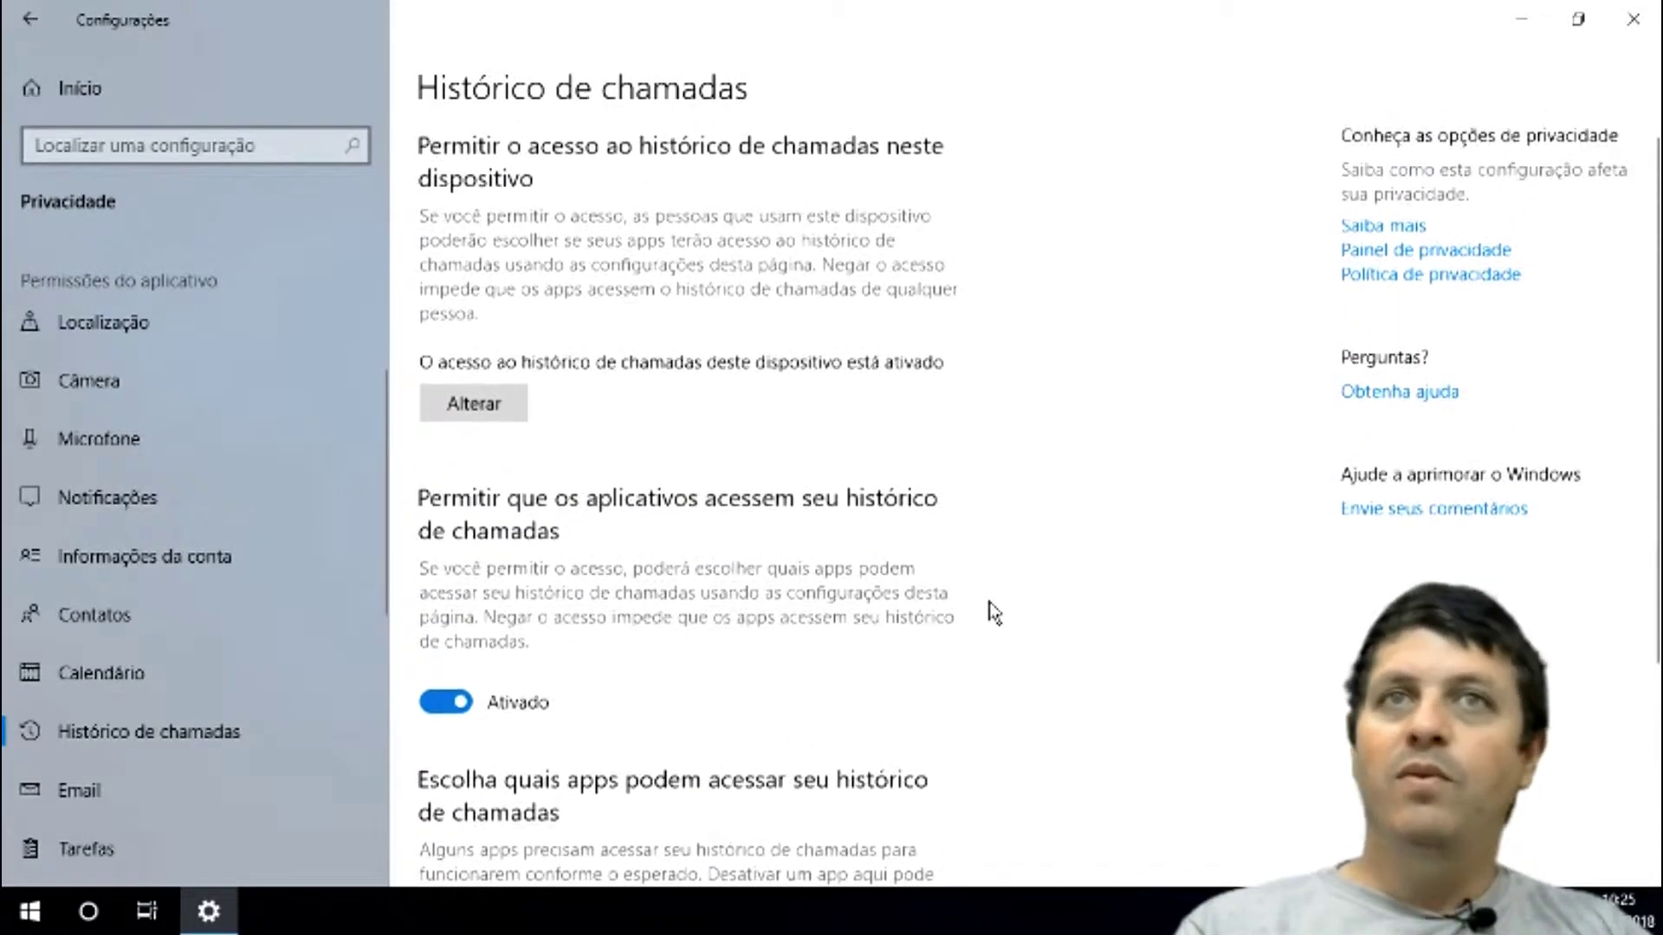
scroll(988, 605, down, 4)
scroll(984, 602, down, 1)
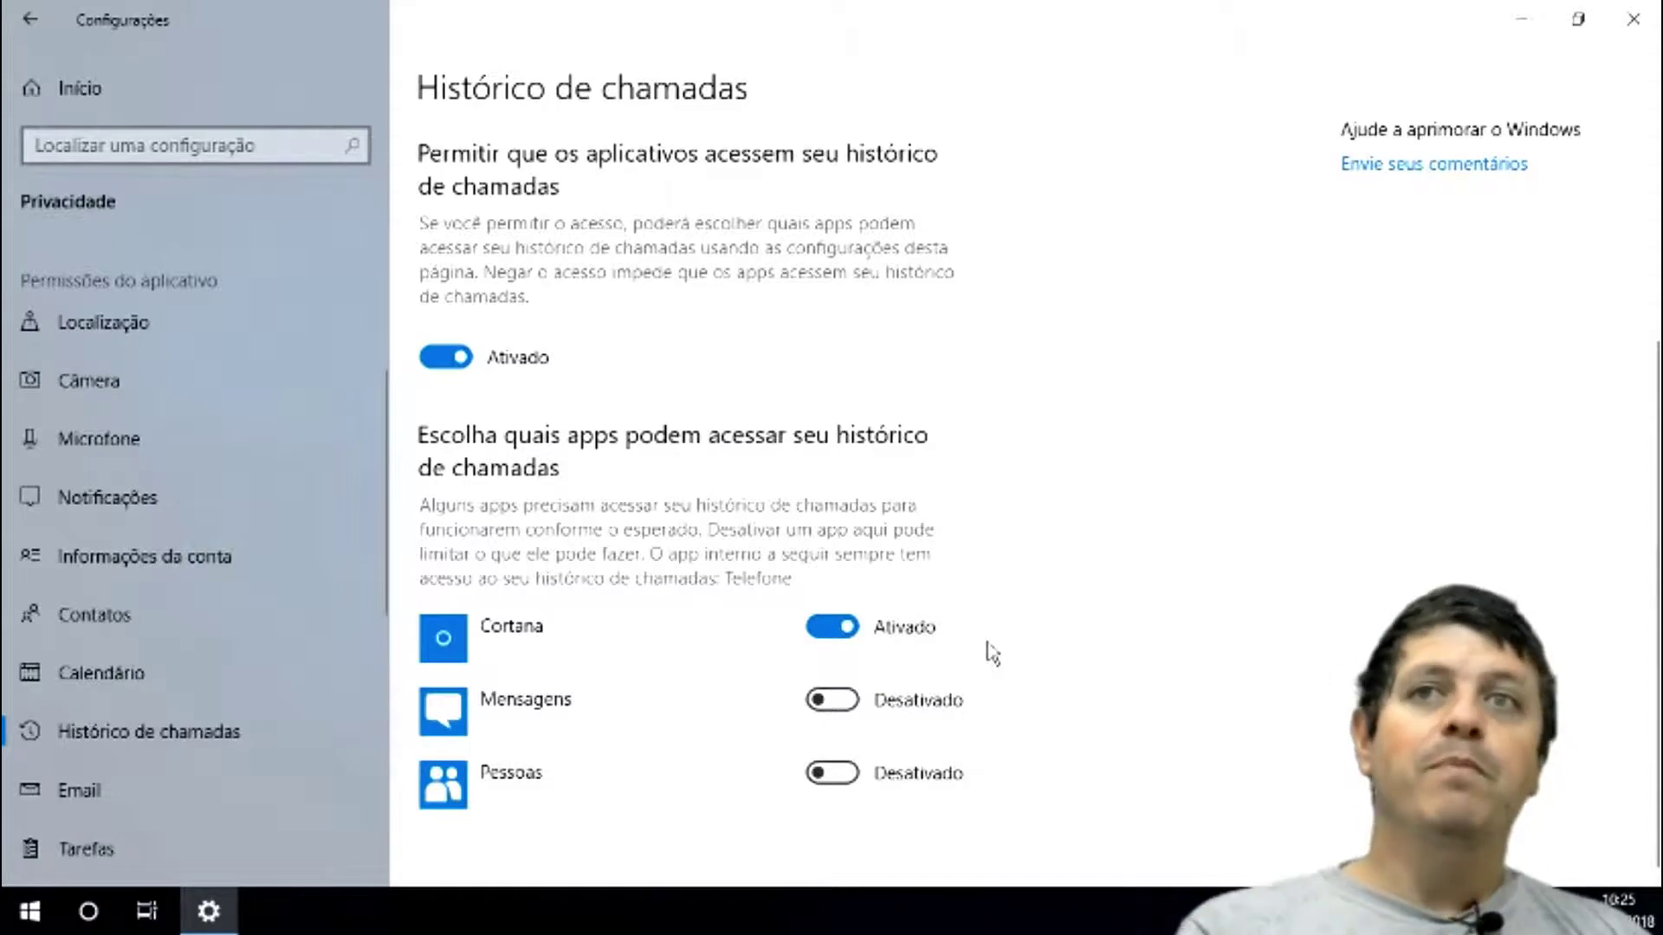
- Open the Email permissions and review the device access, the general app access and the explanation about individual apps
scroll(134, 504, down, 4)
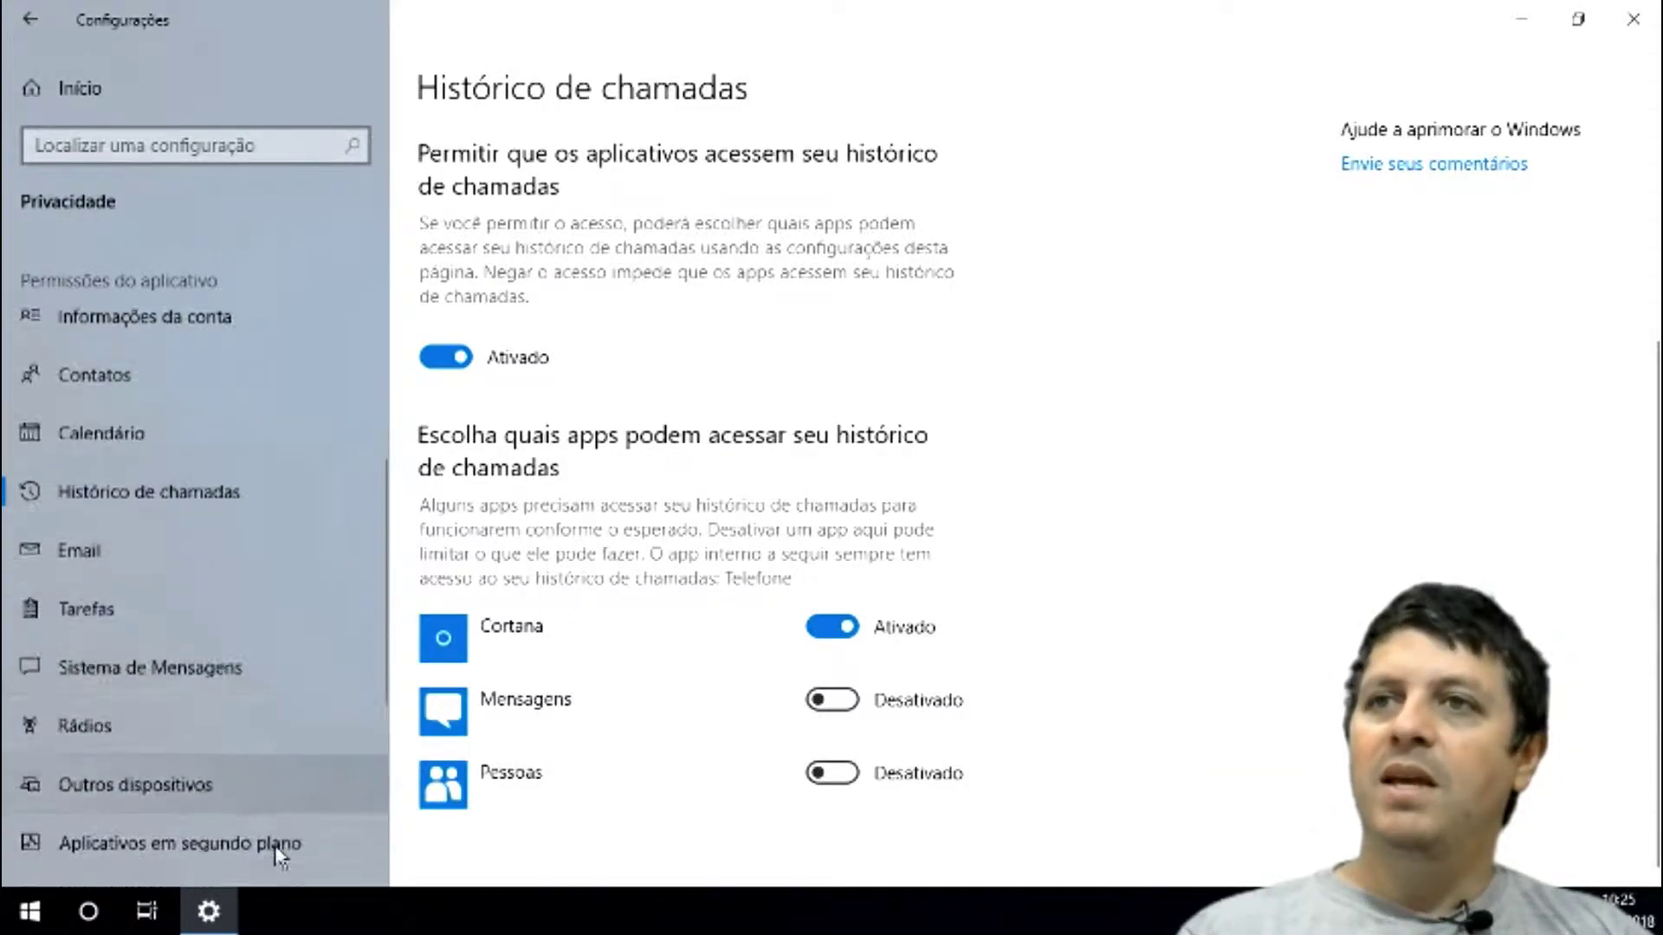
click(104, 468)
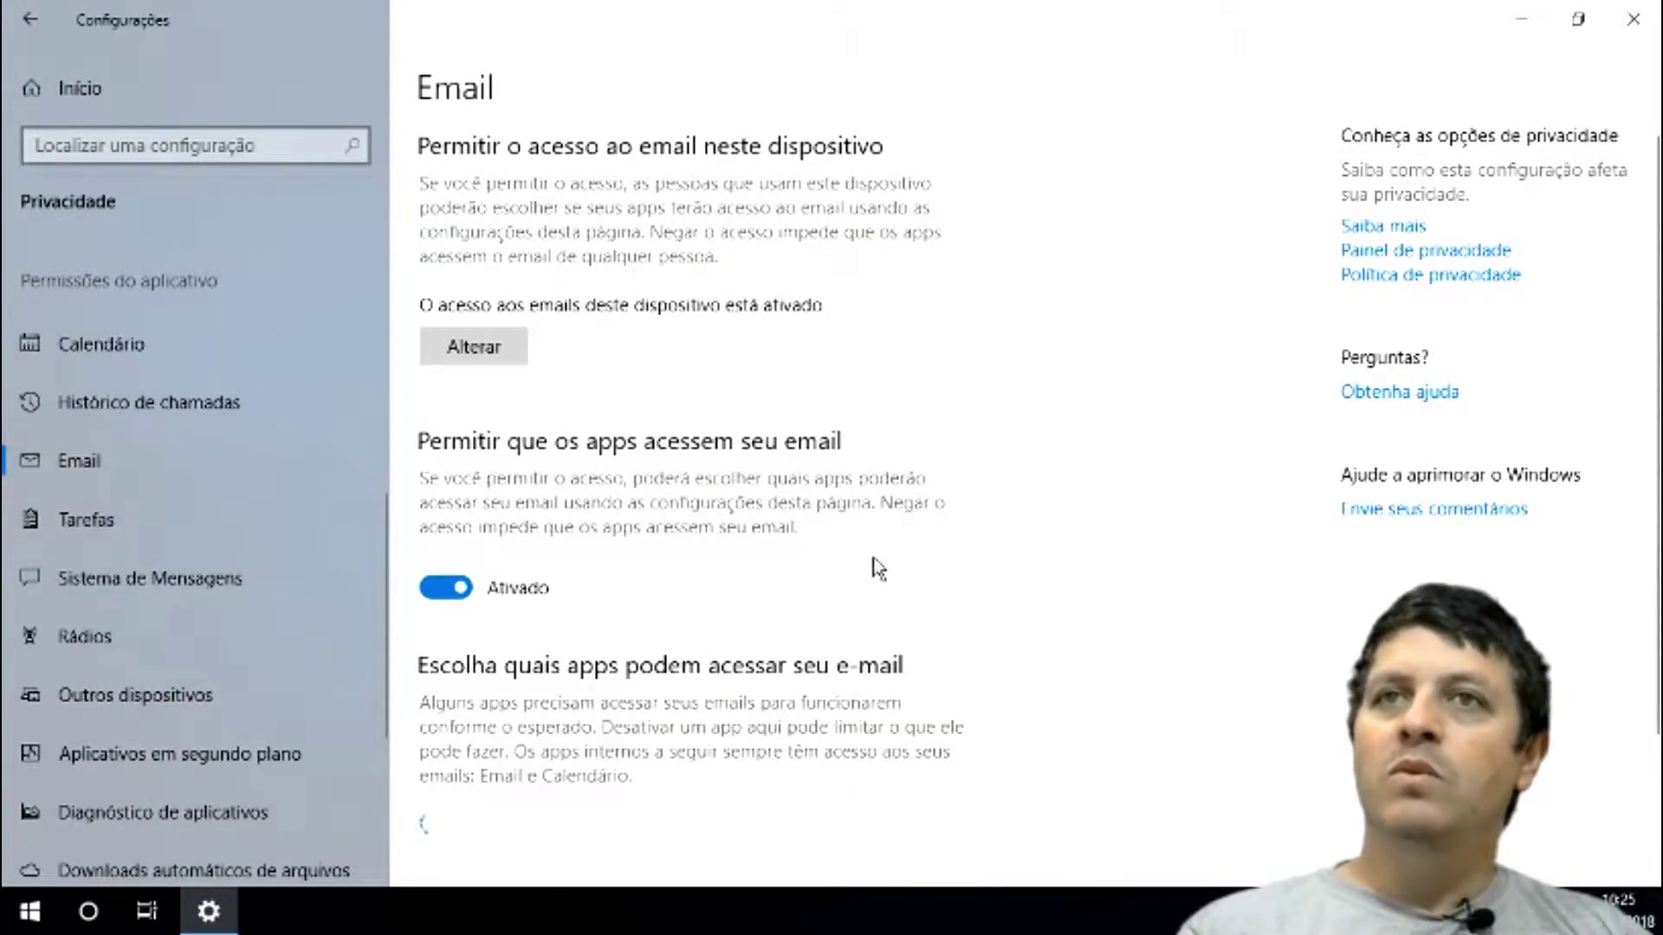
scroll(871, 571, down, 2)
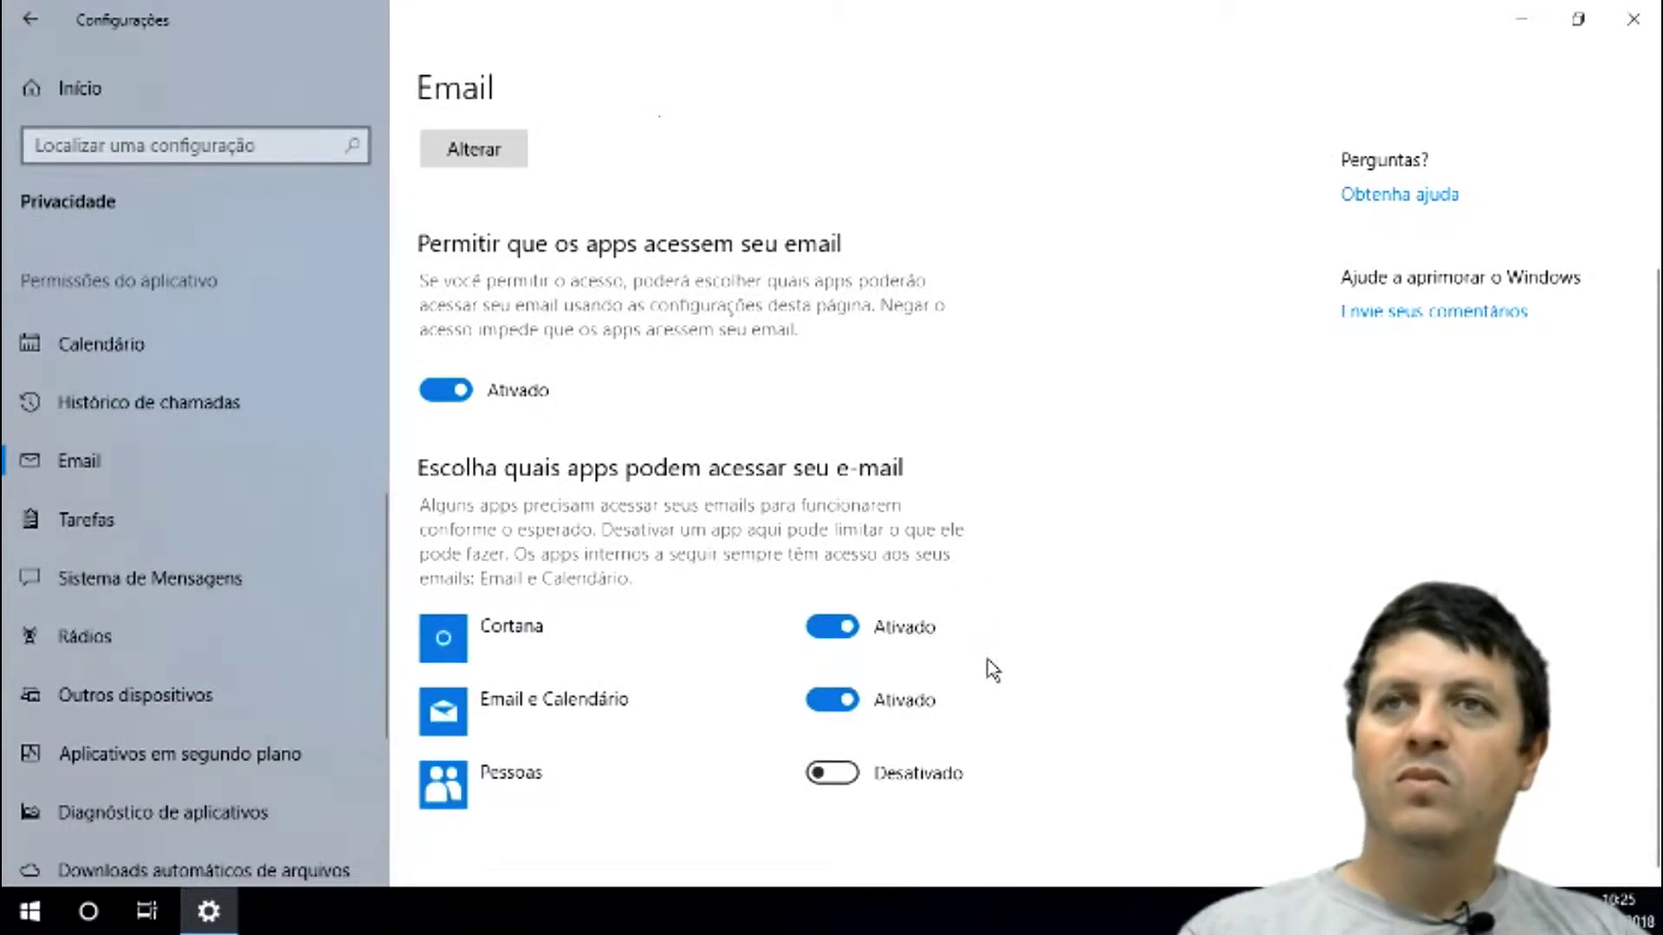
scroll(990, 667, up, 2)
scroll(992, 665, down, 2)
scroll(988, 713, up, 2)
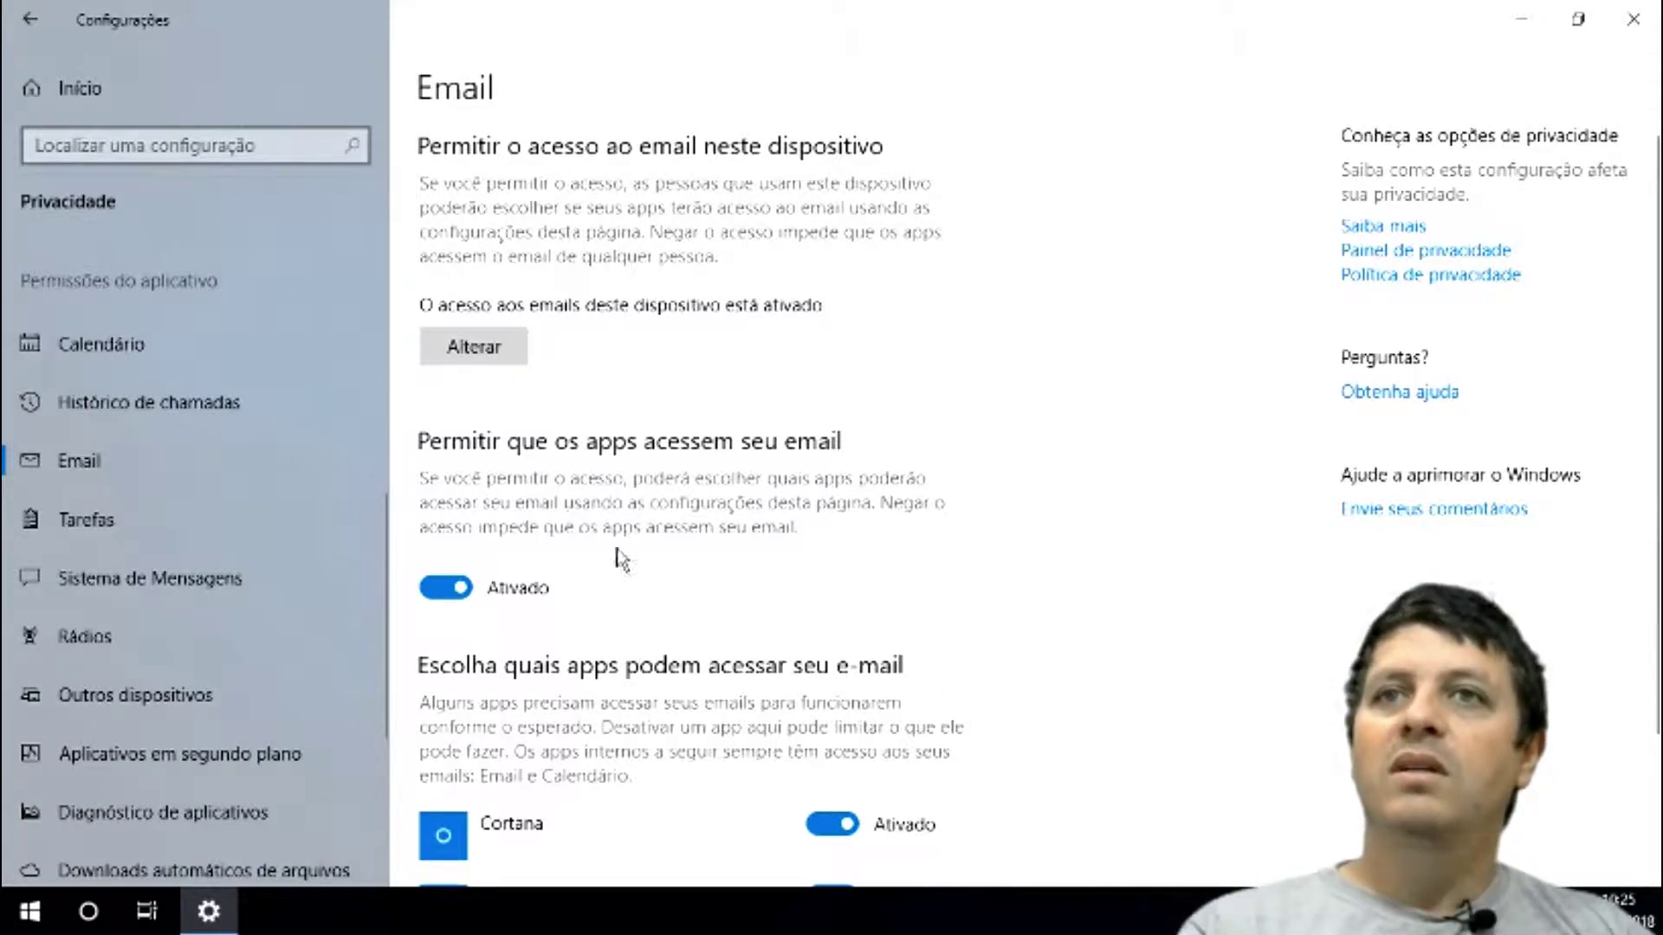
- Review which individual apps may access email, and toggle the Pessoas app's access on and back off
scroll(814, 617, down, 2)
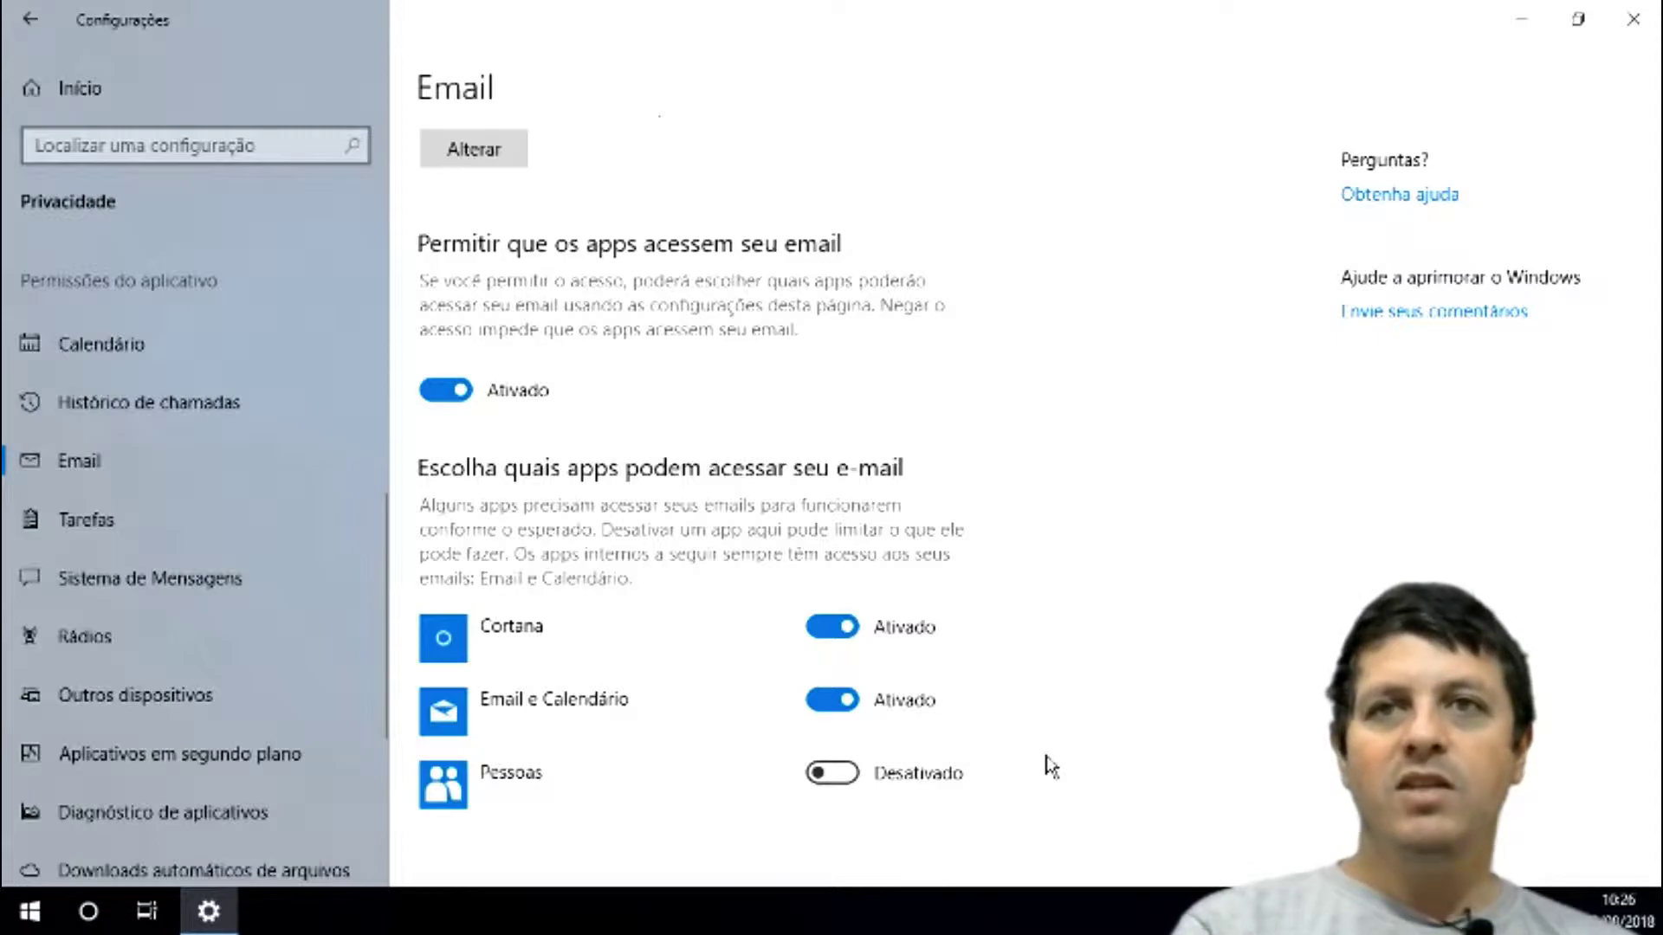
scroll(847, 731, up, 2)
scroll(847, 732, down, 2)
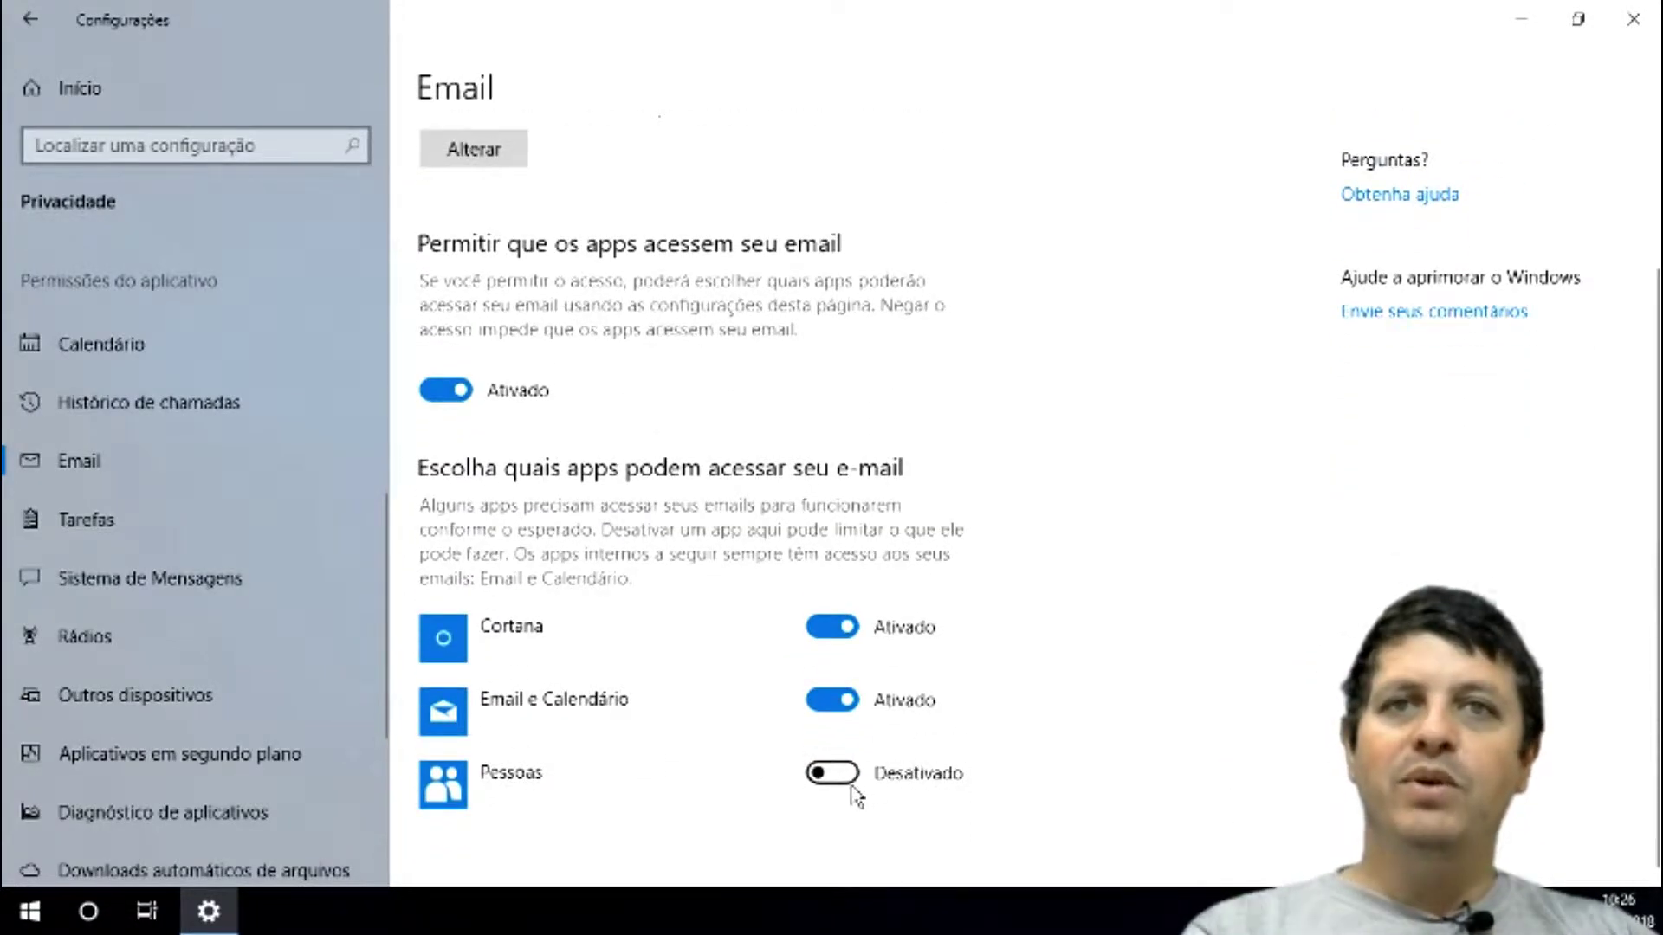
click(851, 790)
click(850, 790)
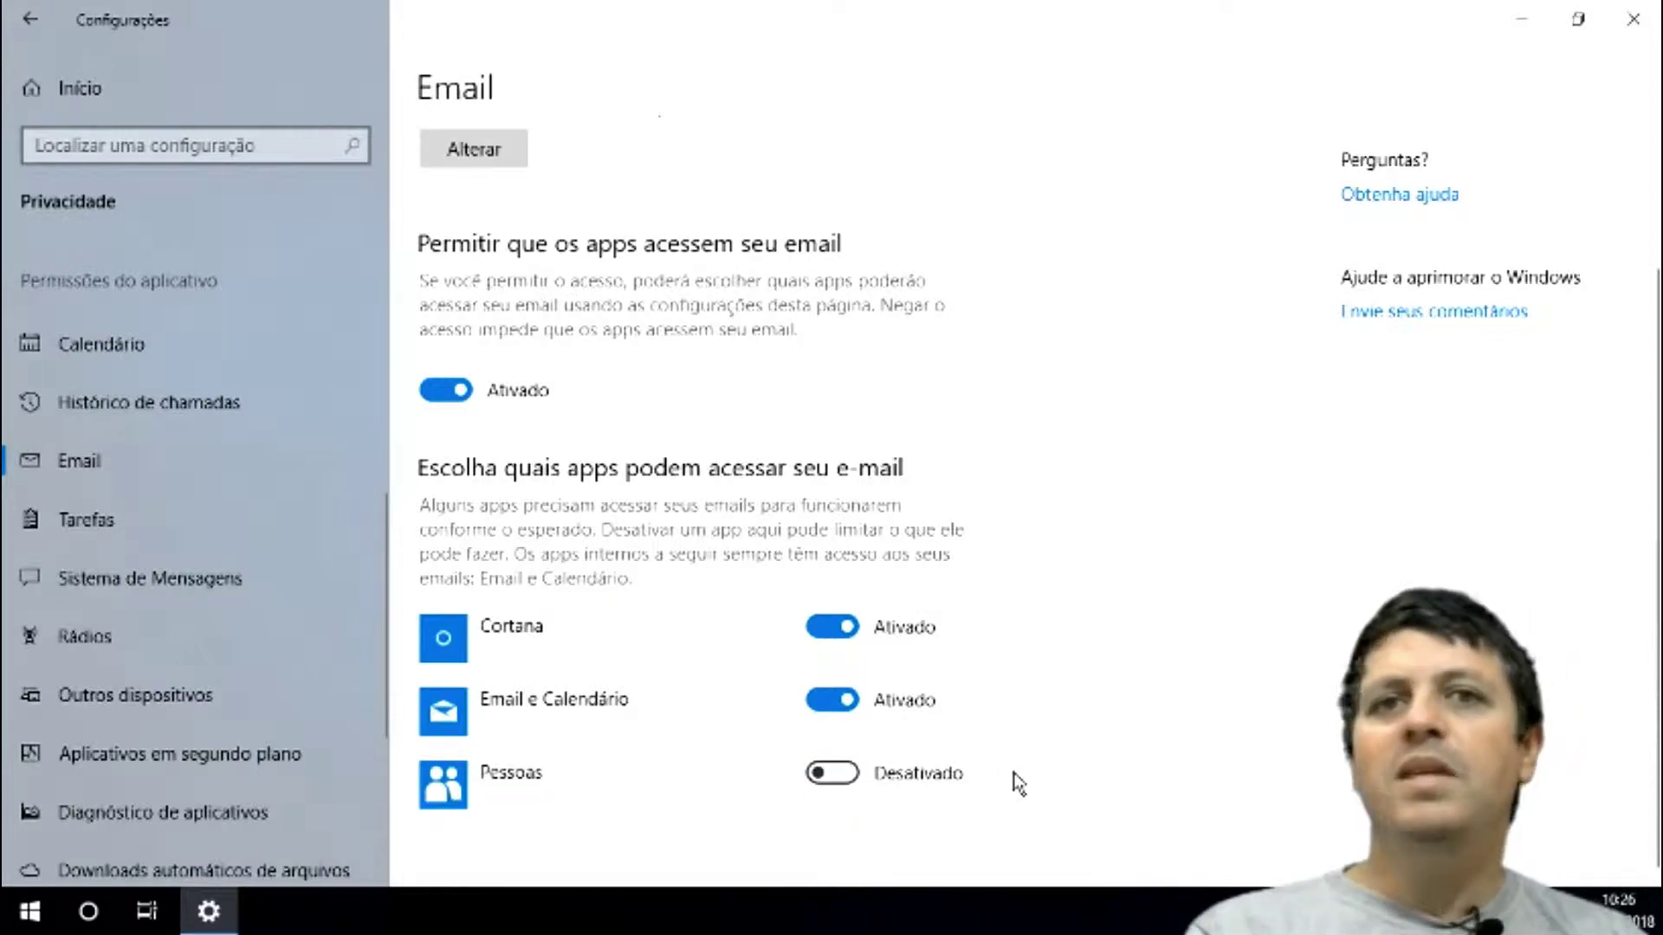
scroll(260, 611, down, 3)
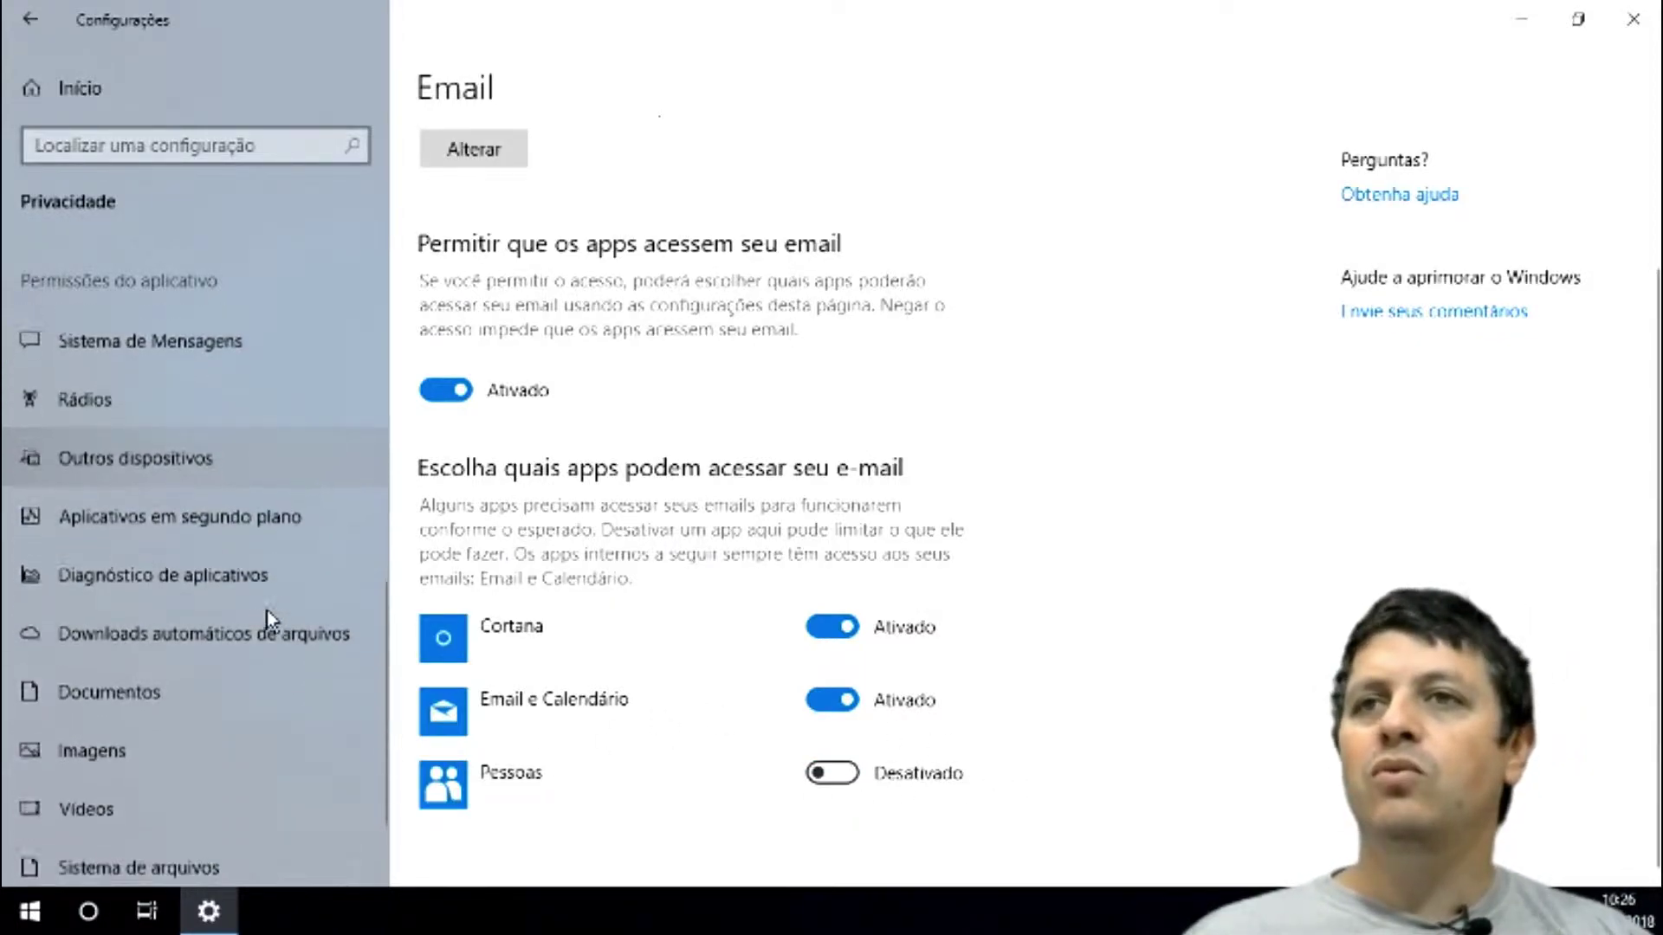
click(223, 429)
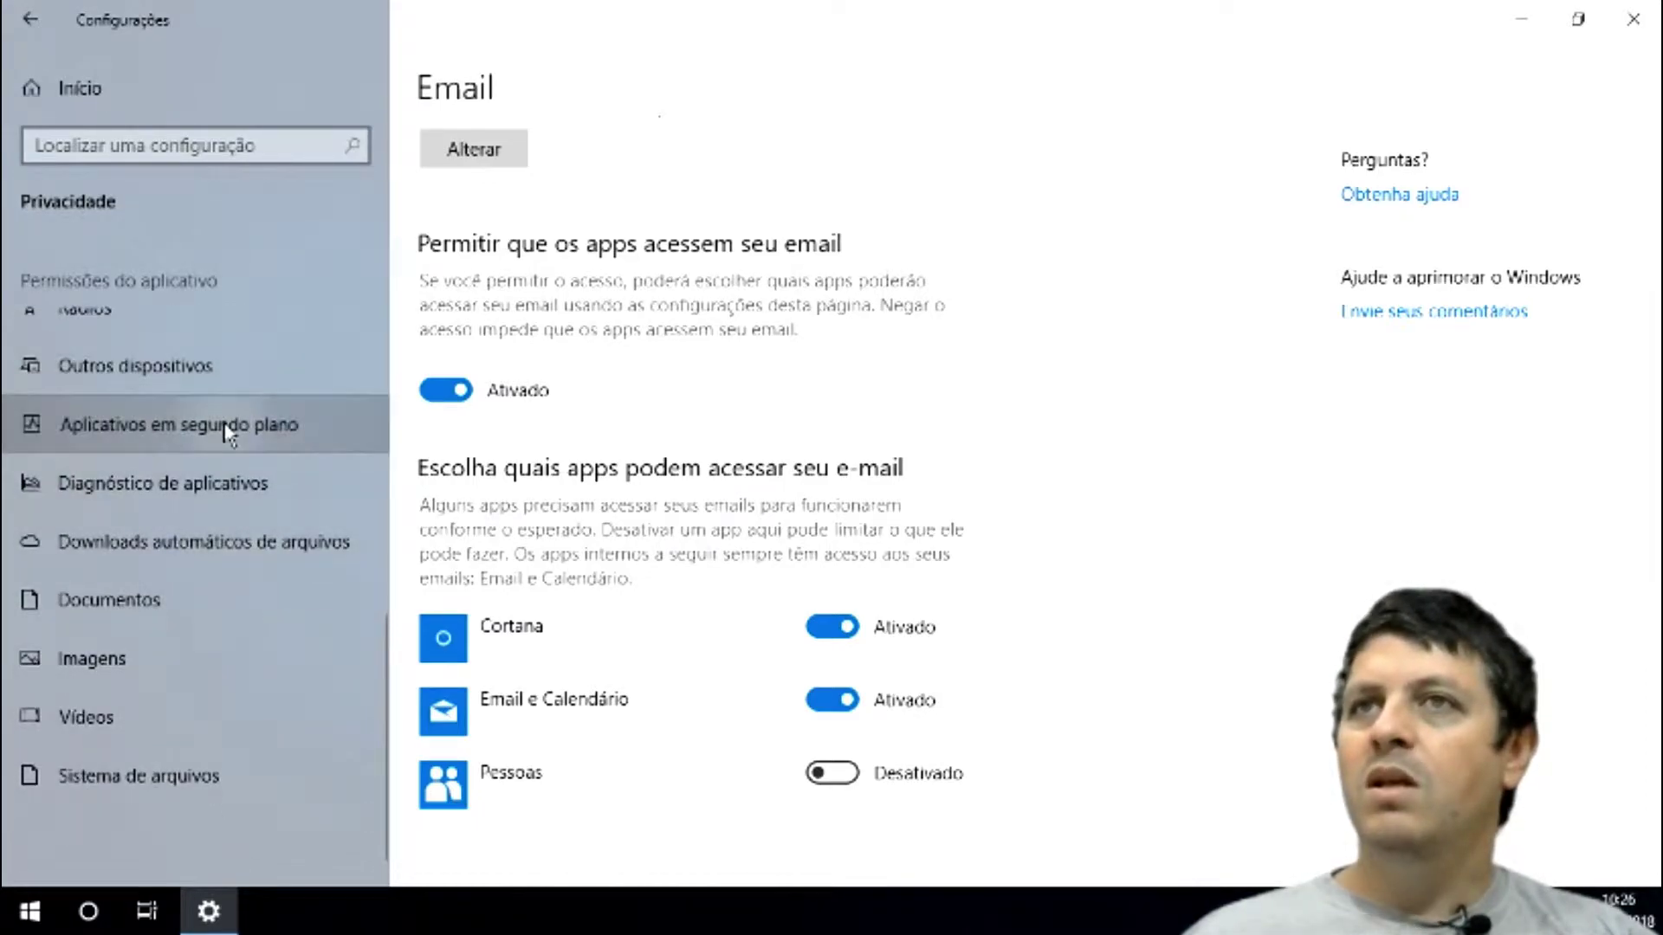
scroll(216, 485, up, 4)
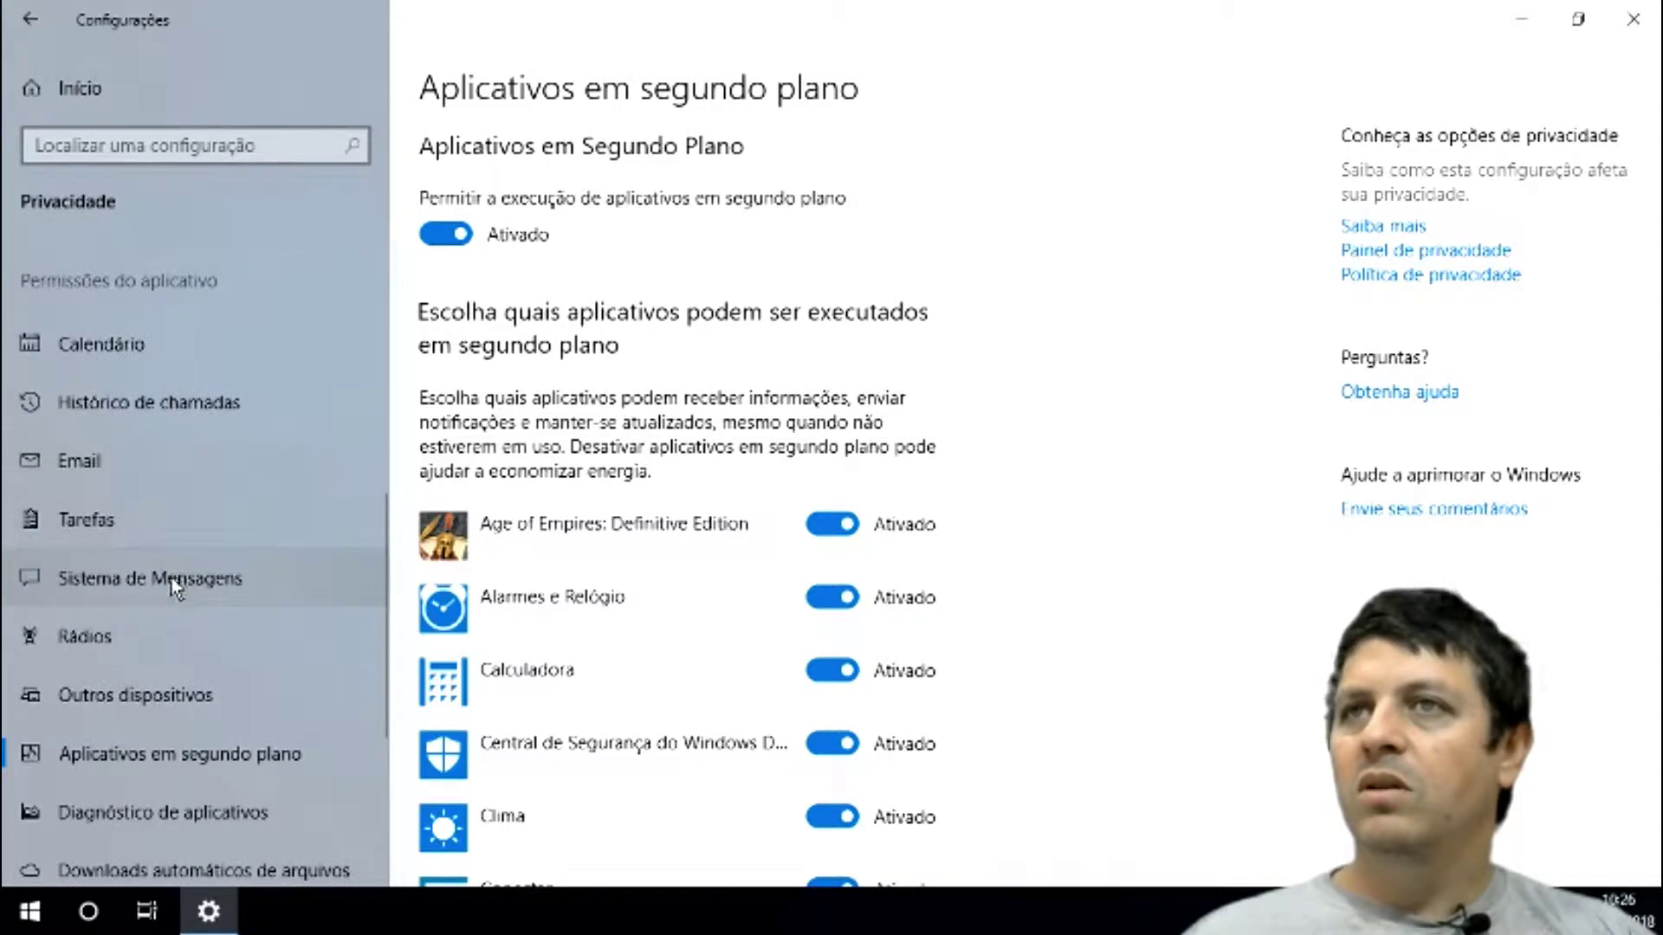
- Open the Tarefas permissions and review the device access, the general app access and the section on individual apps
click(106, 519)
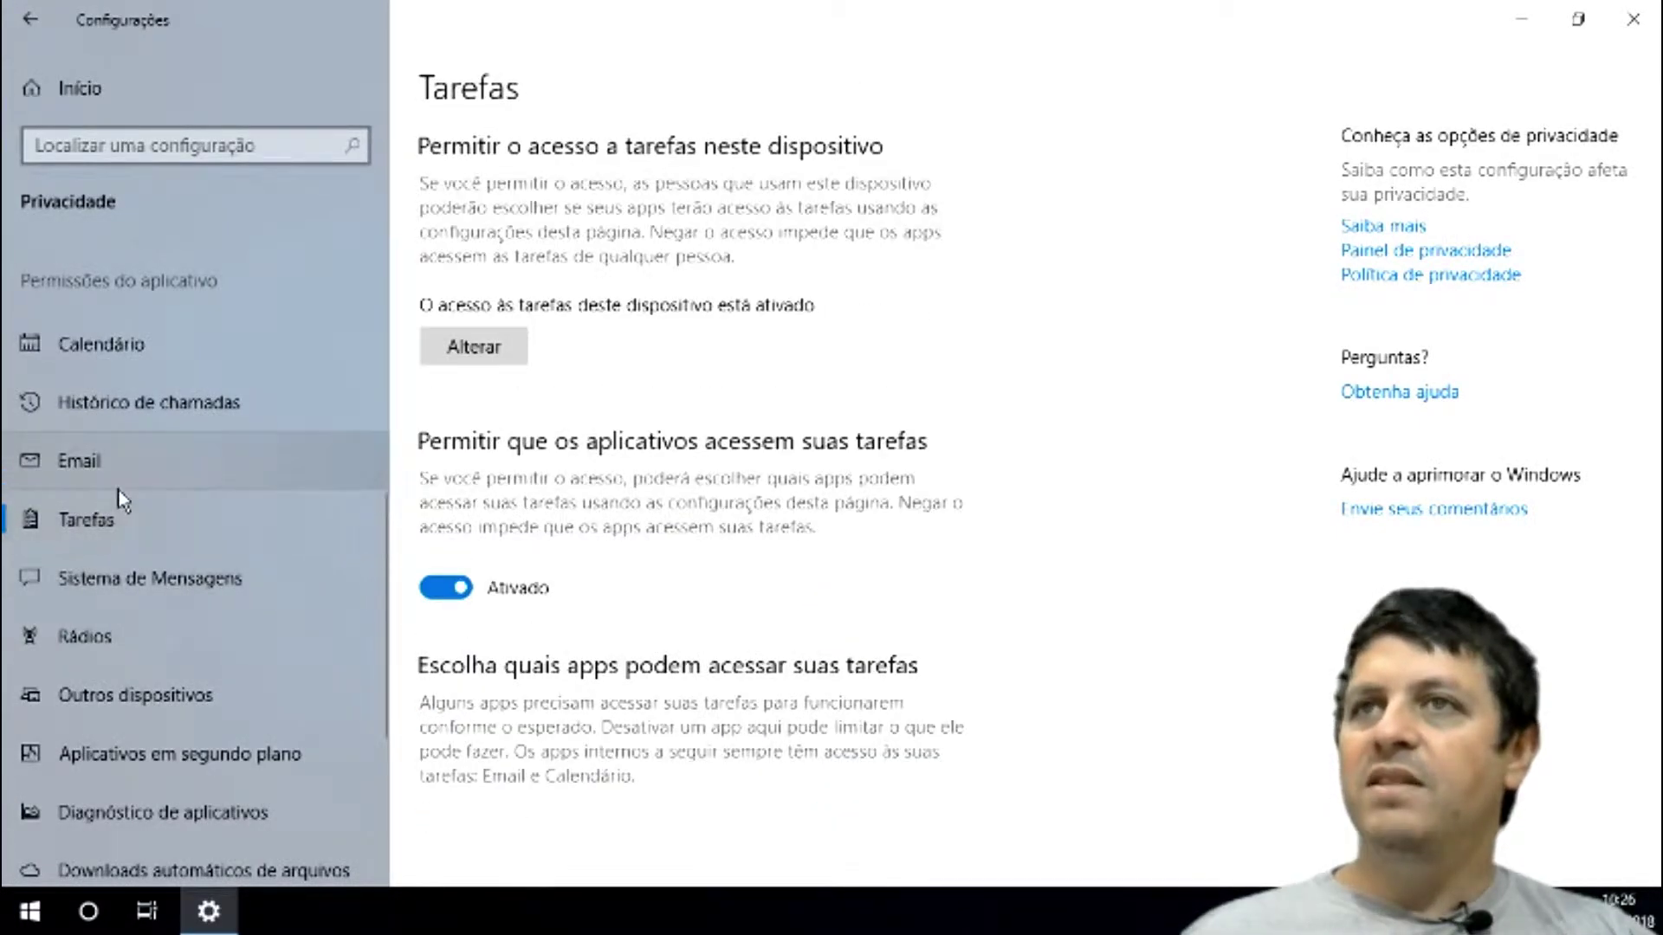
scroll(887, 559, down, 1)
scroll(890, 565, up, 1)
scroll(863, 564, down, 1)
scroll(861, 564, up, 1)
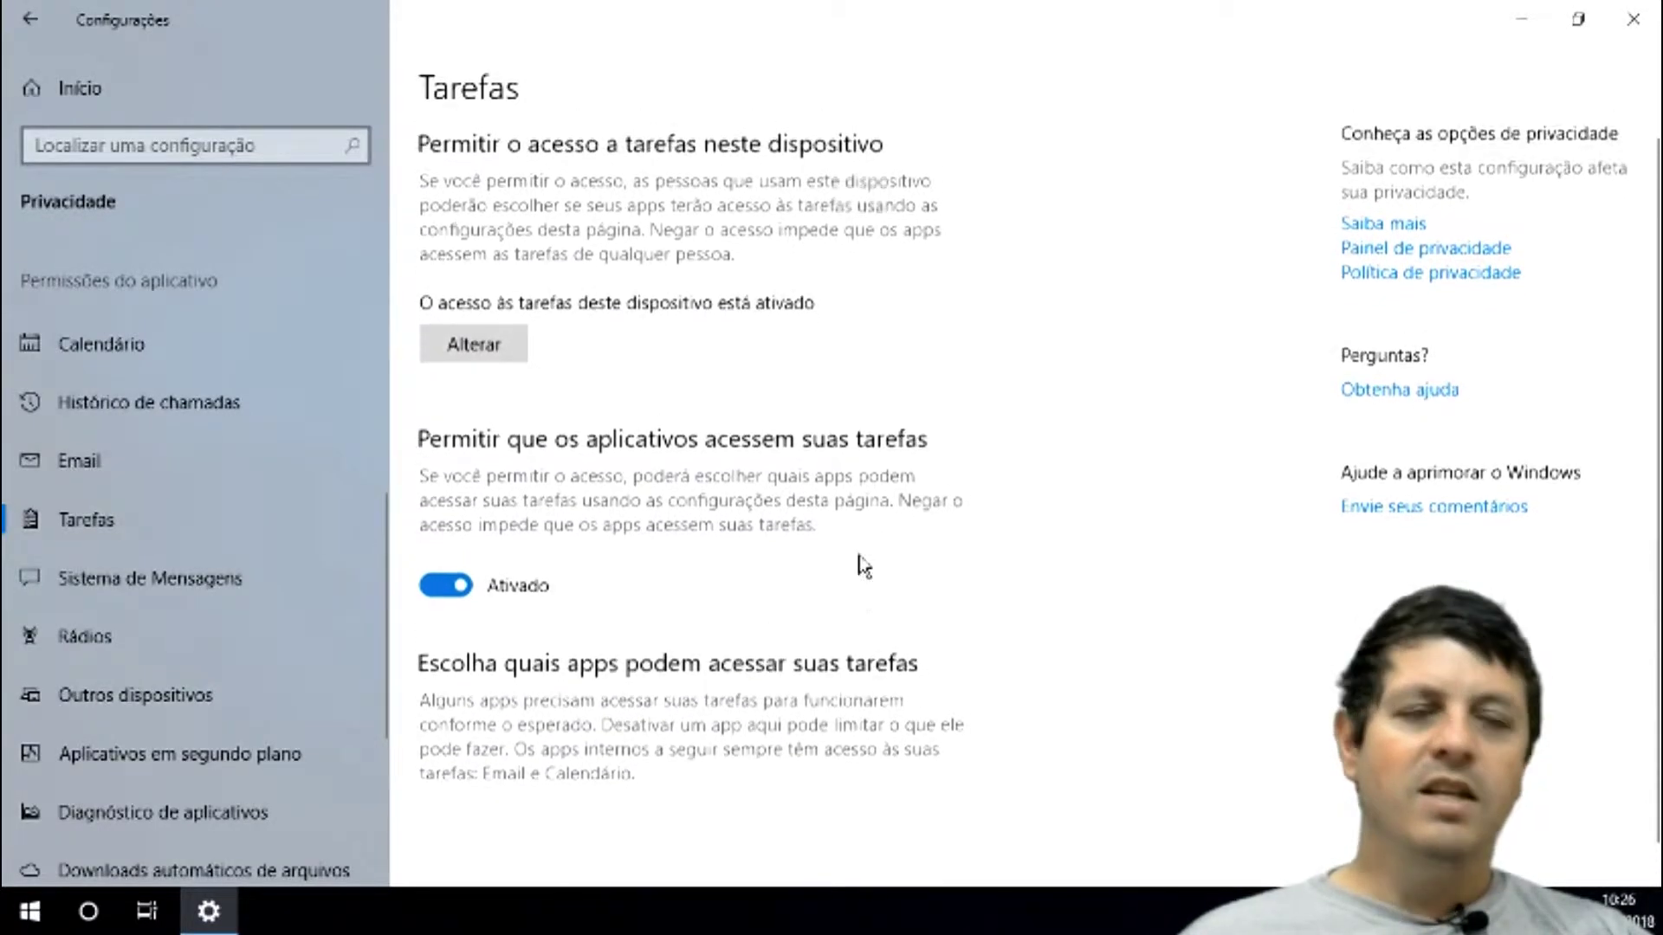
- Open the Sistema de Mensagens permissions and review the device access, the general app access and the individual apps
click(186, 602)
scroll(786, 513, down, 5)
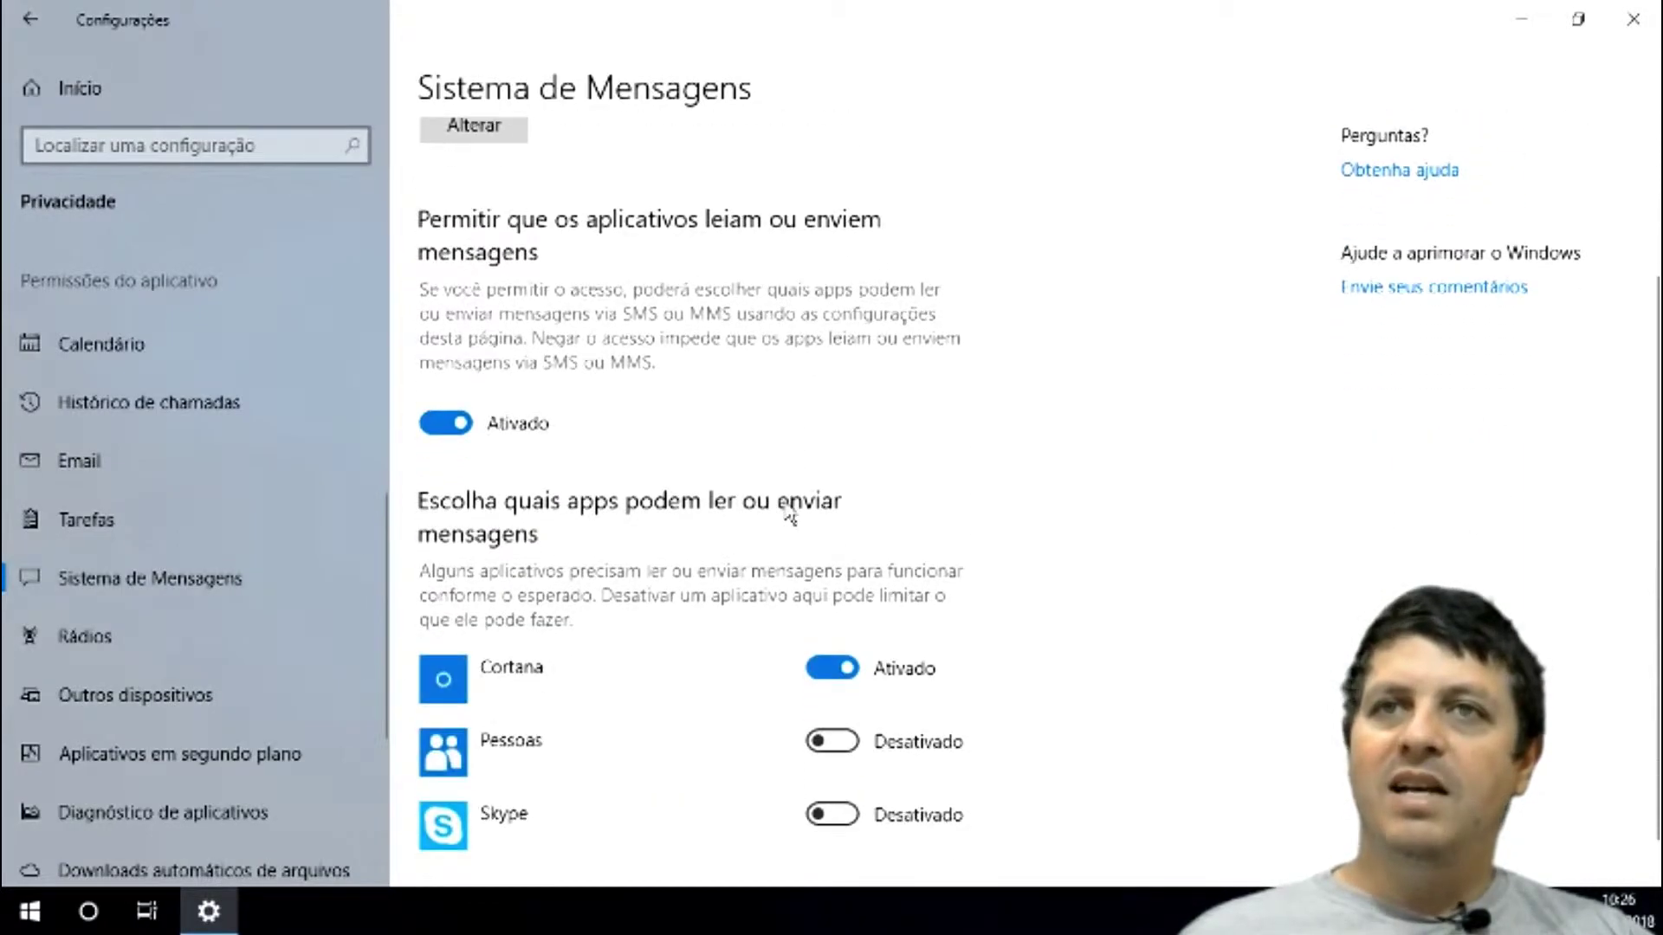
scroll(790, 513, down, 1)
scroll(766, 648, up, 4)
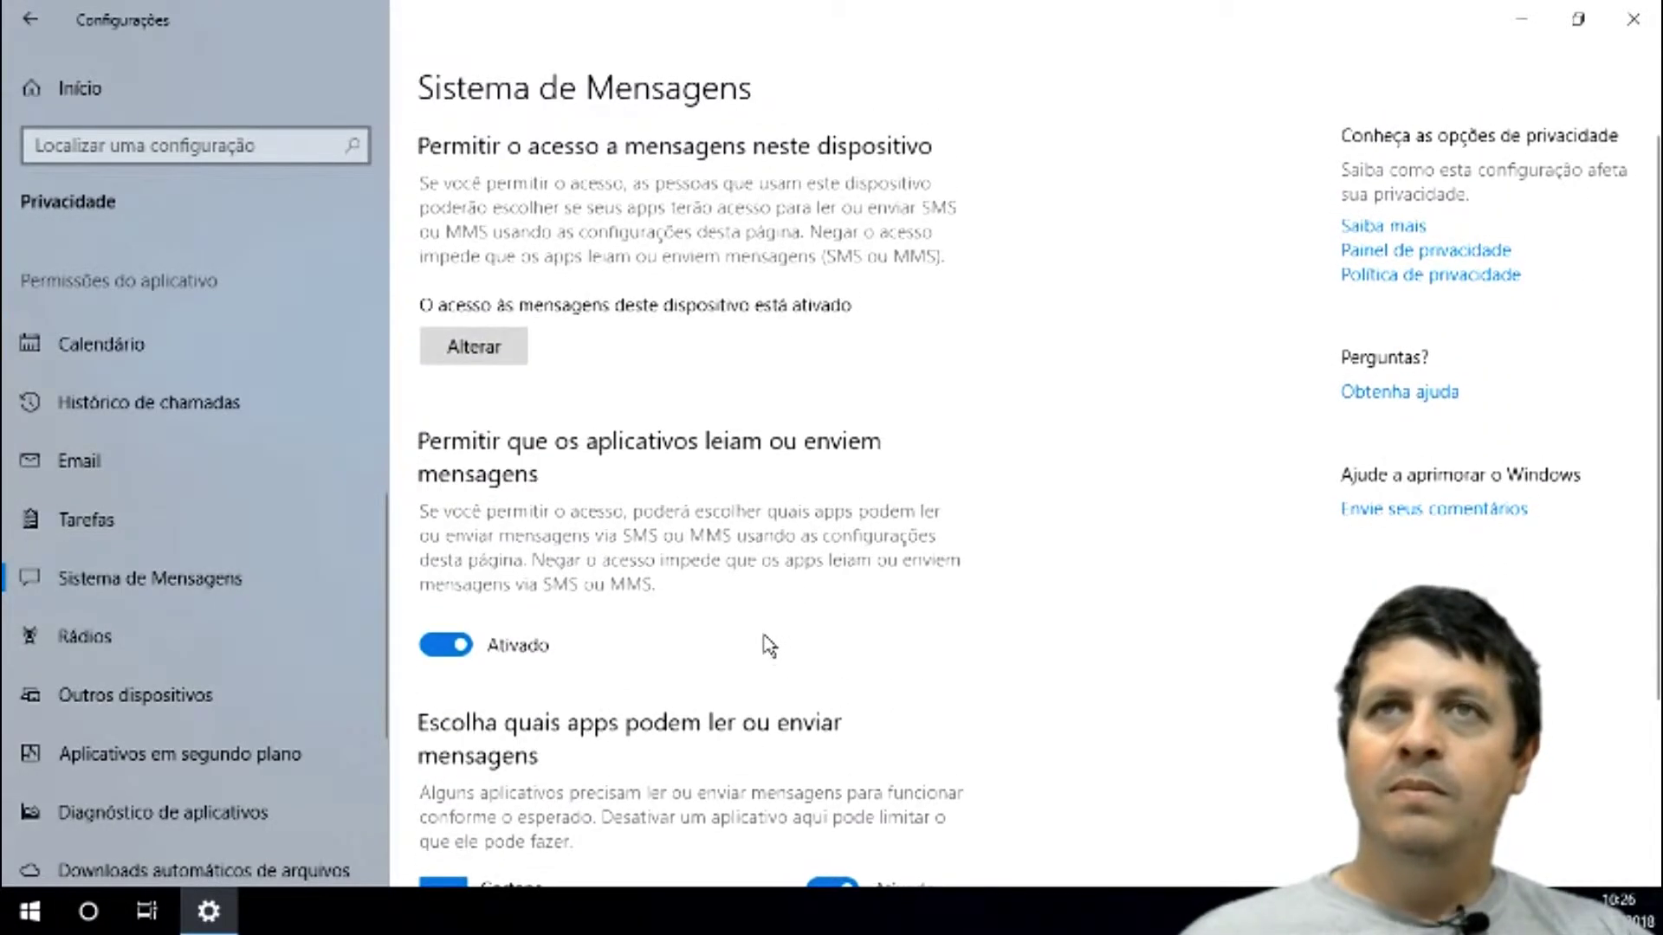
scroll(769, 645, down, 4)
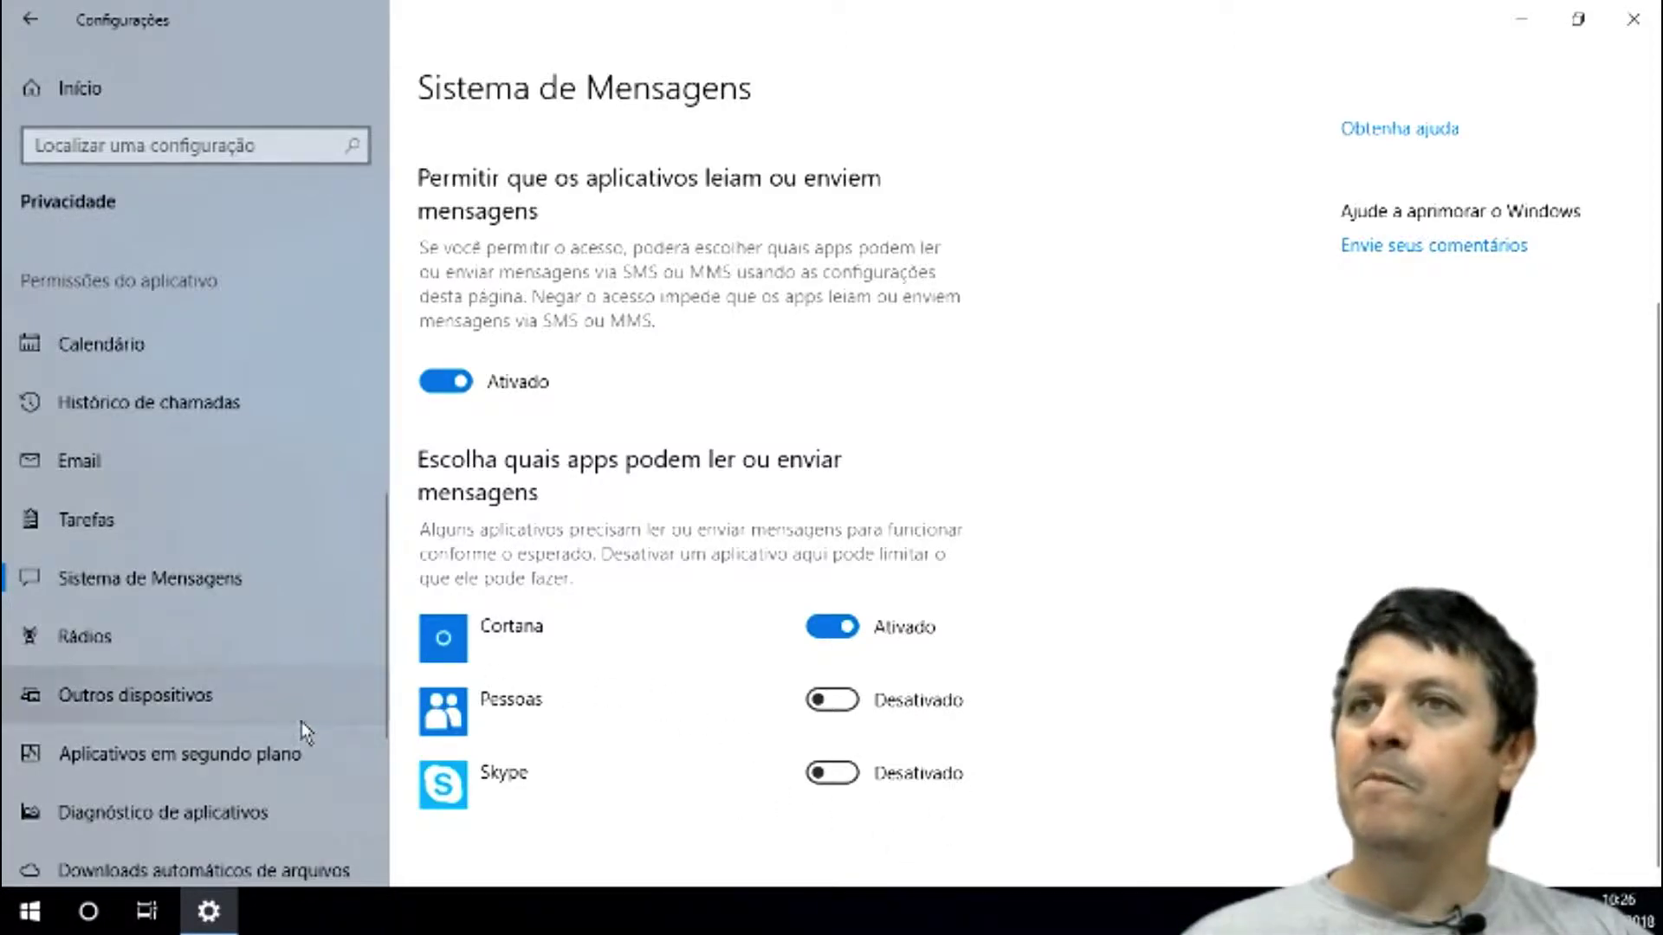
- View the Outros dispositivos permissions, and review the general setting and the individual apps under Aplicativos em segundo plano
click(222, 697)
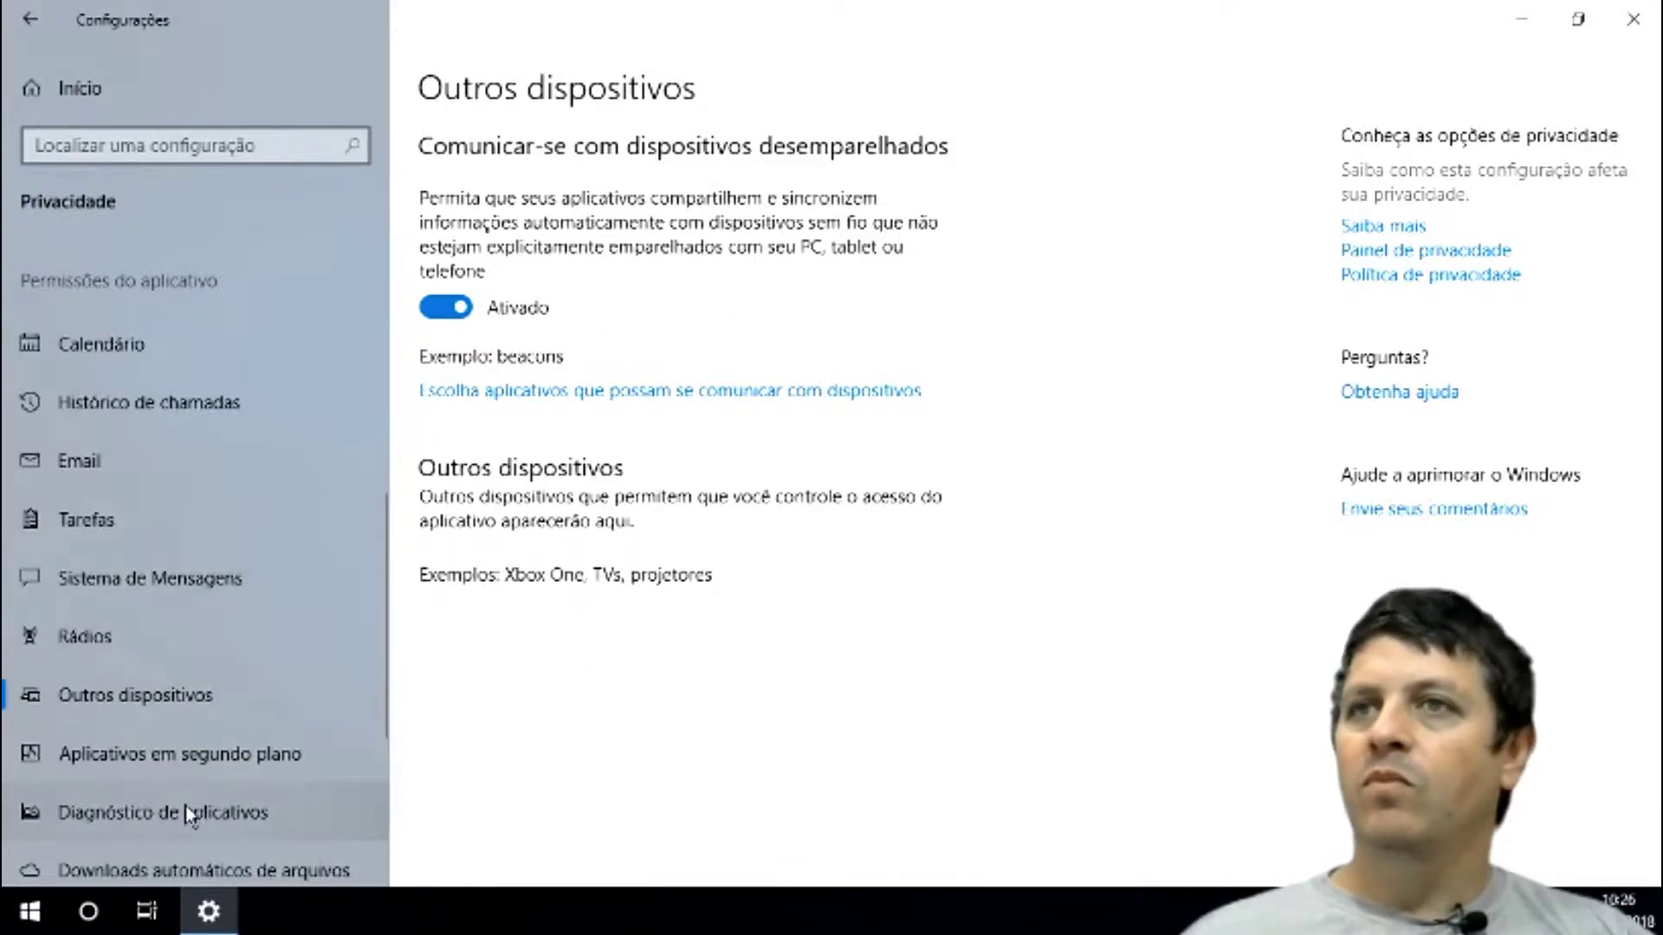
click(191, 766)
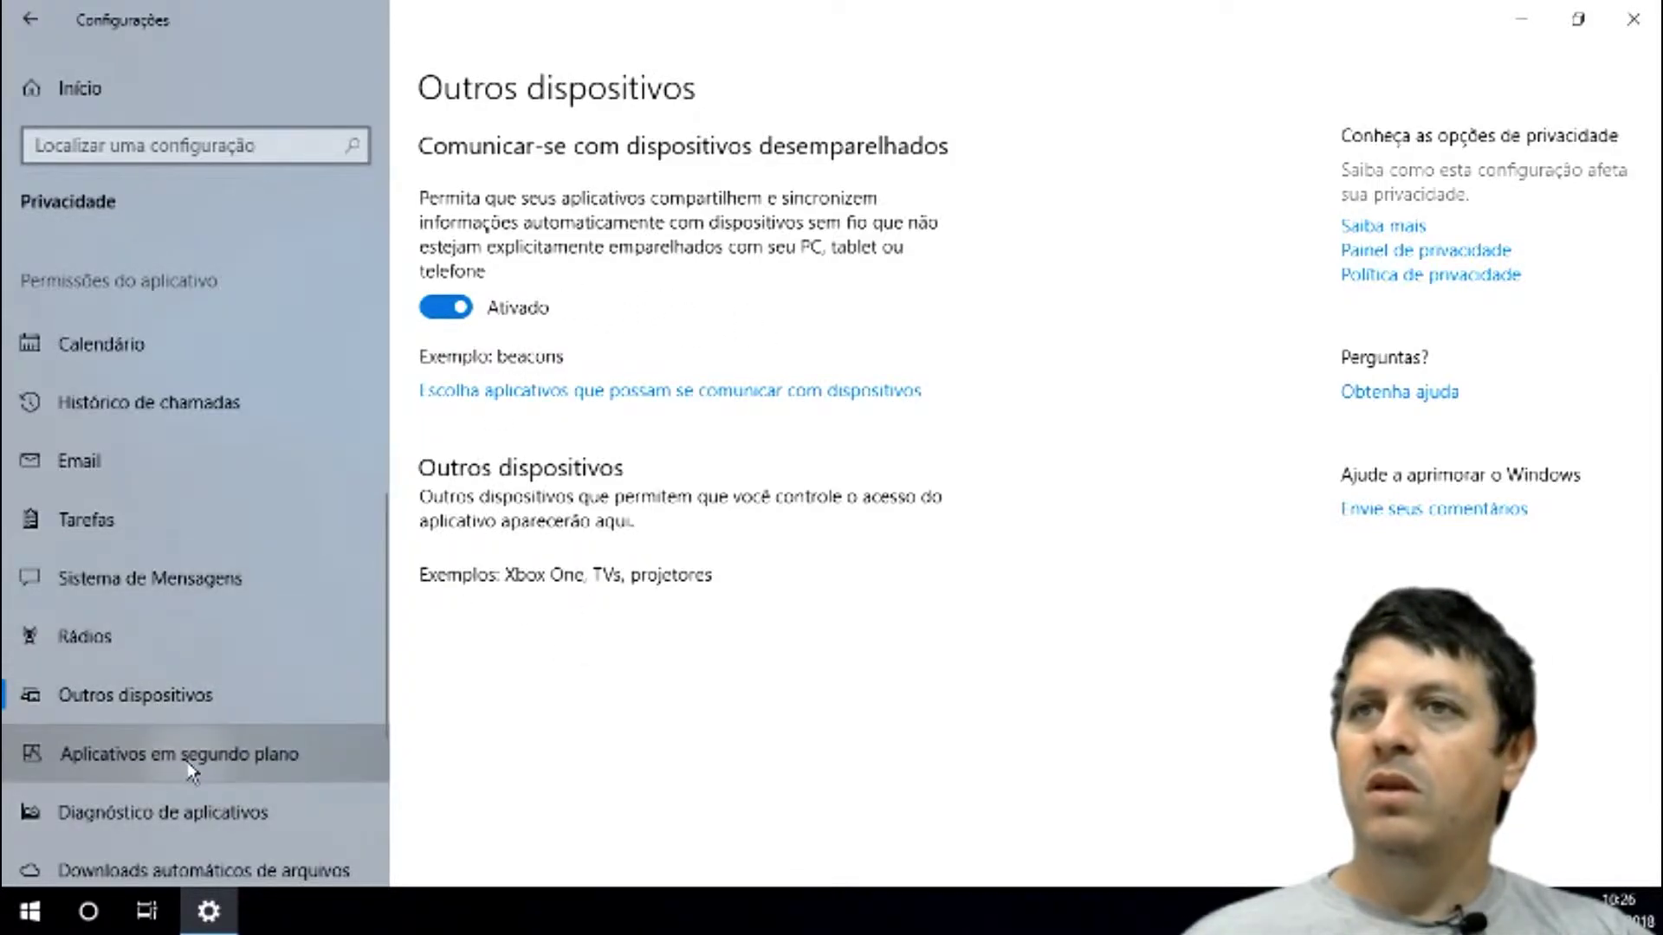
scroll(1044, 511, down, 1)
scroll(1044, 511, down, 15)
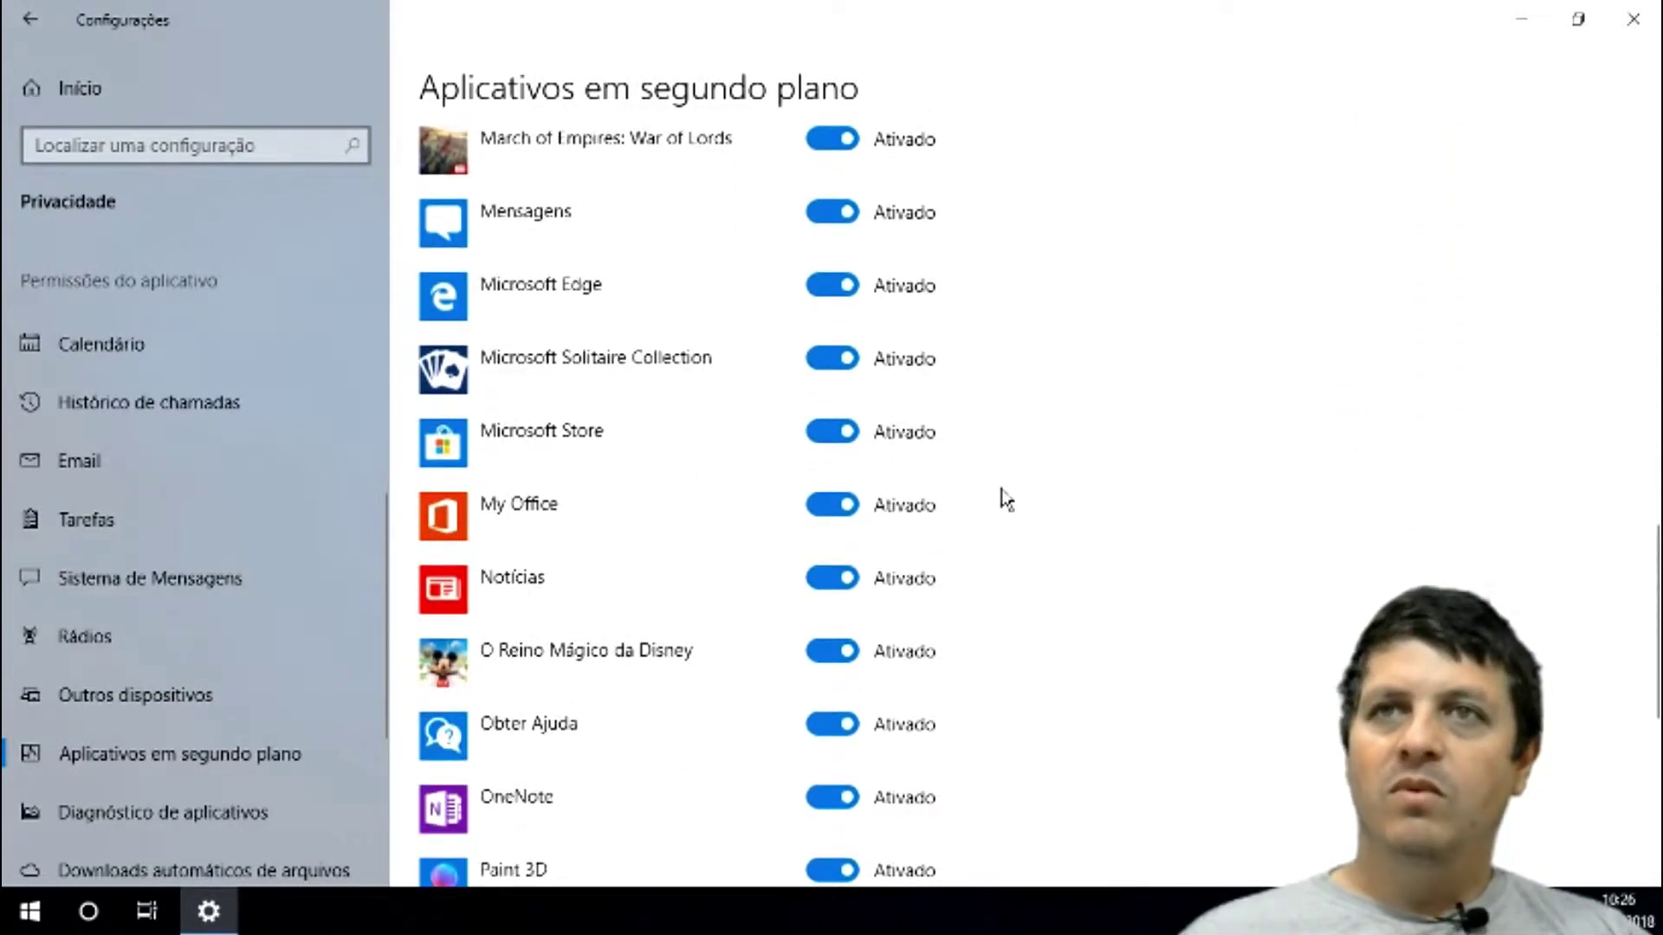
scroll(970, 507, down, 5)
scroll(1021, 512, down, 10)
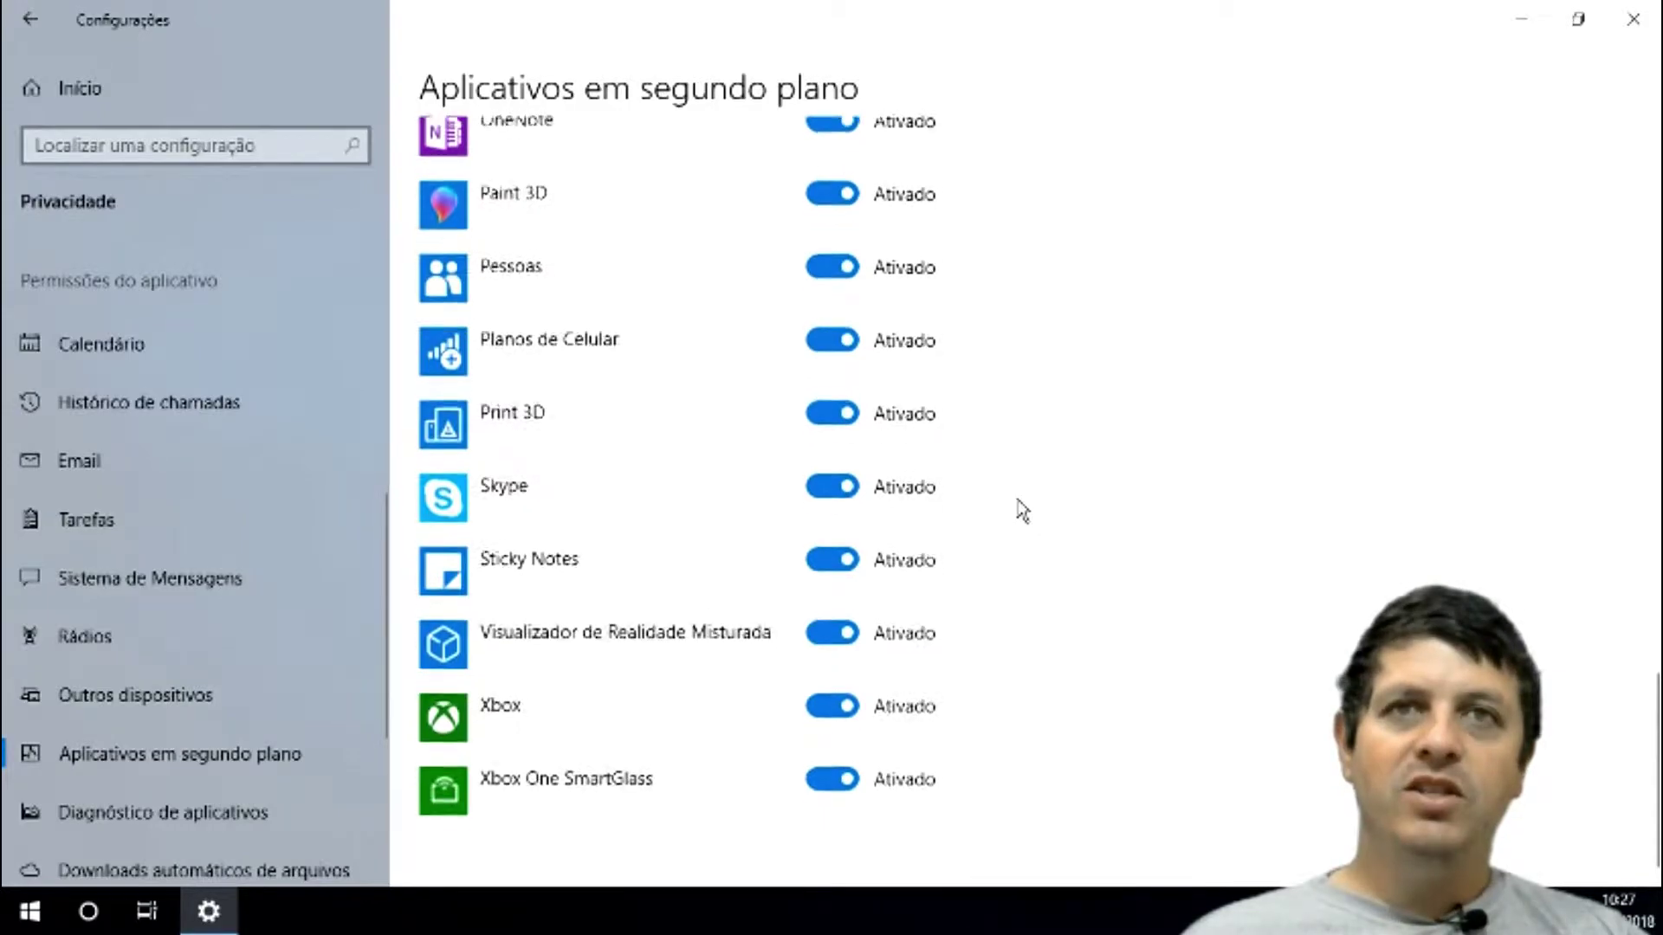
scroll(1013, 754, up, 20)
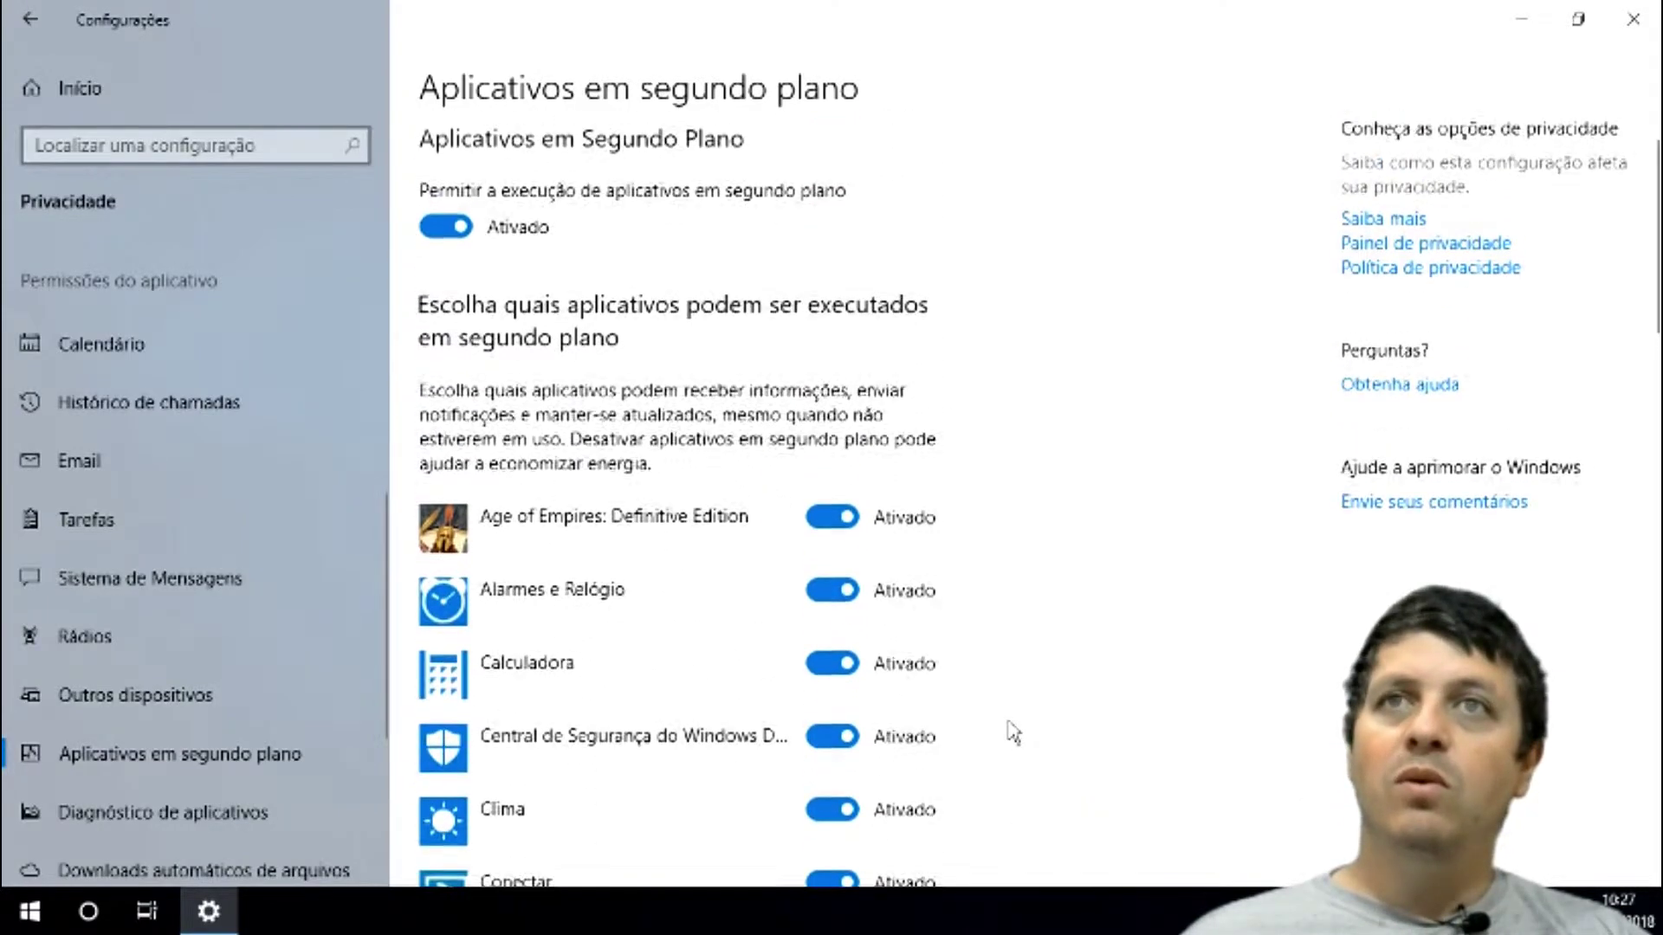
scroll(1002, 732, down, 5)
scroll(1002, 732, up, 6)
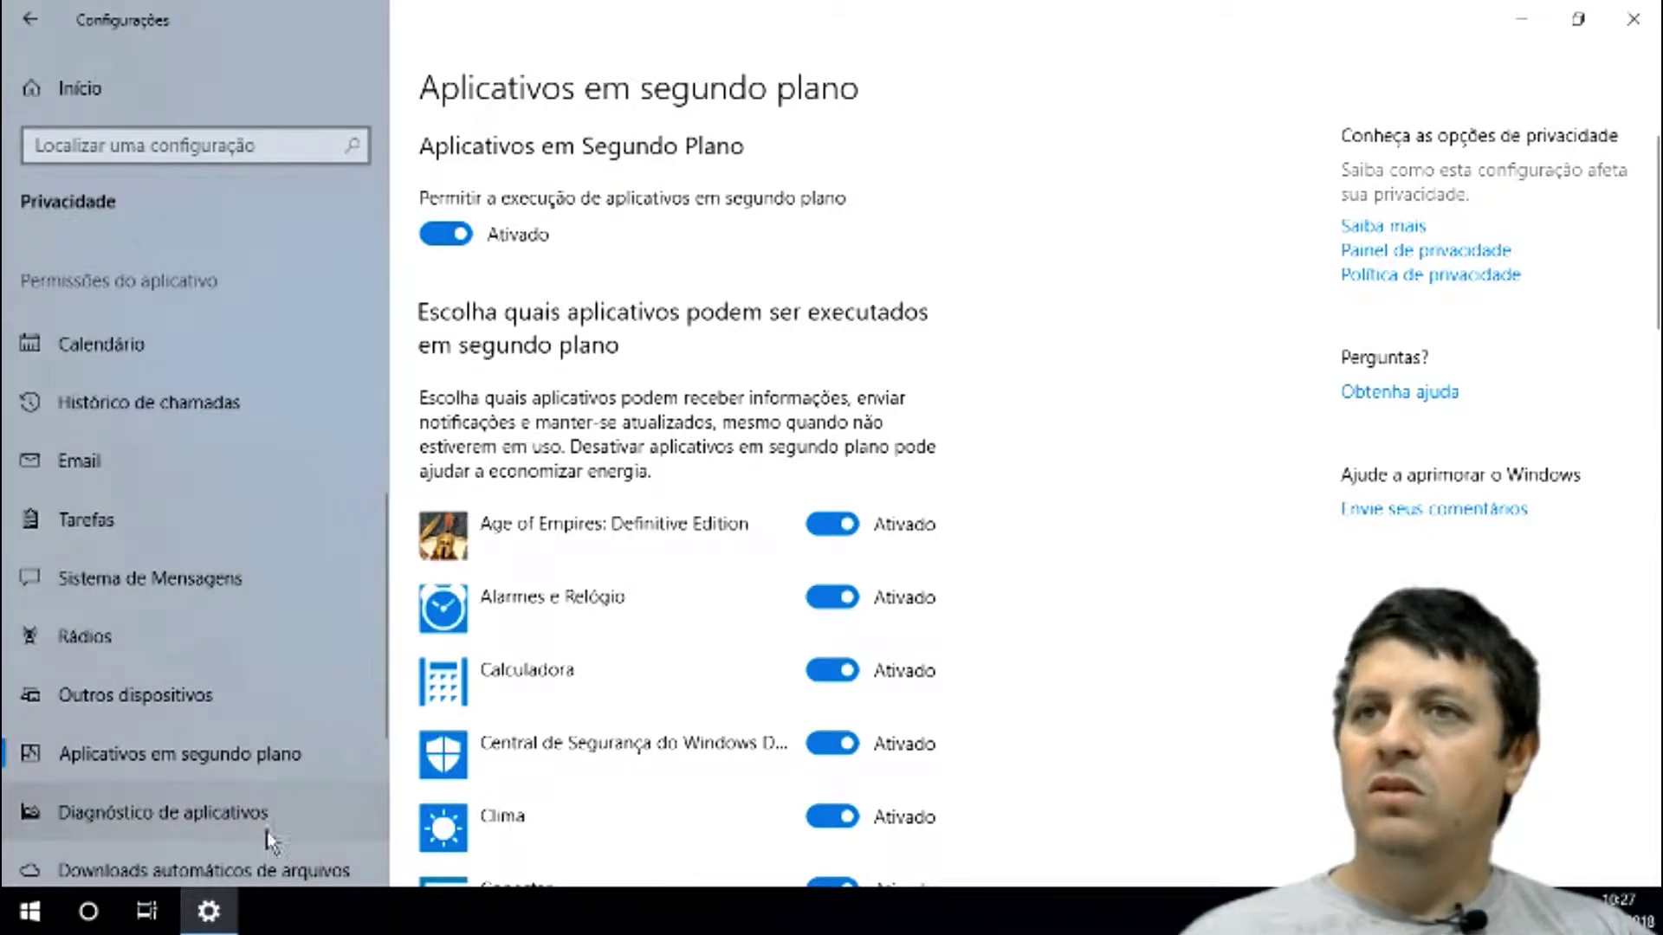
- Review the Diagnóstico de aplicativos permission and the explanation of blocked apps under Downloads automáticos de arquivos
click(224, 812)
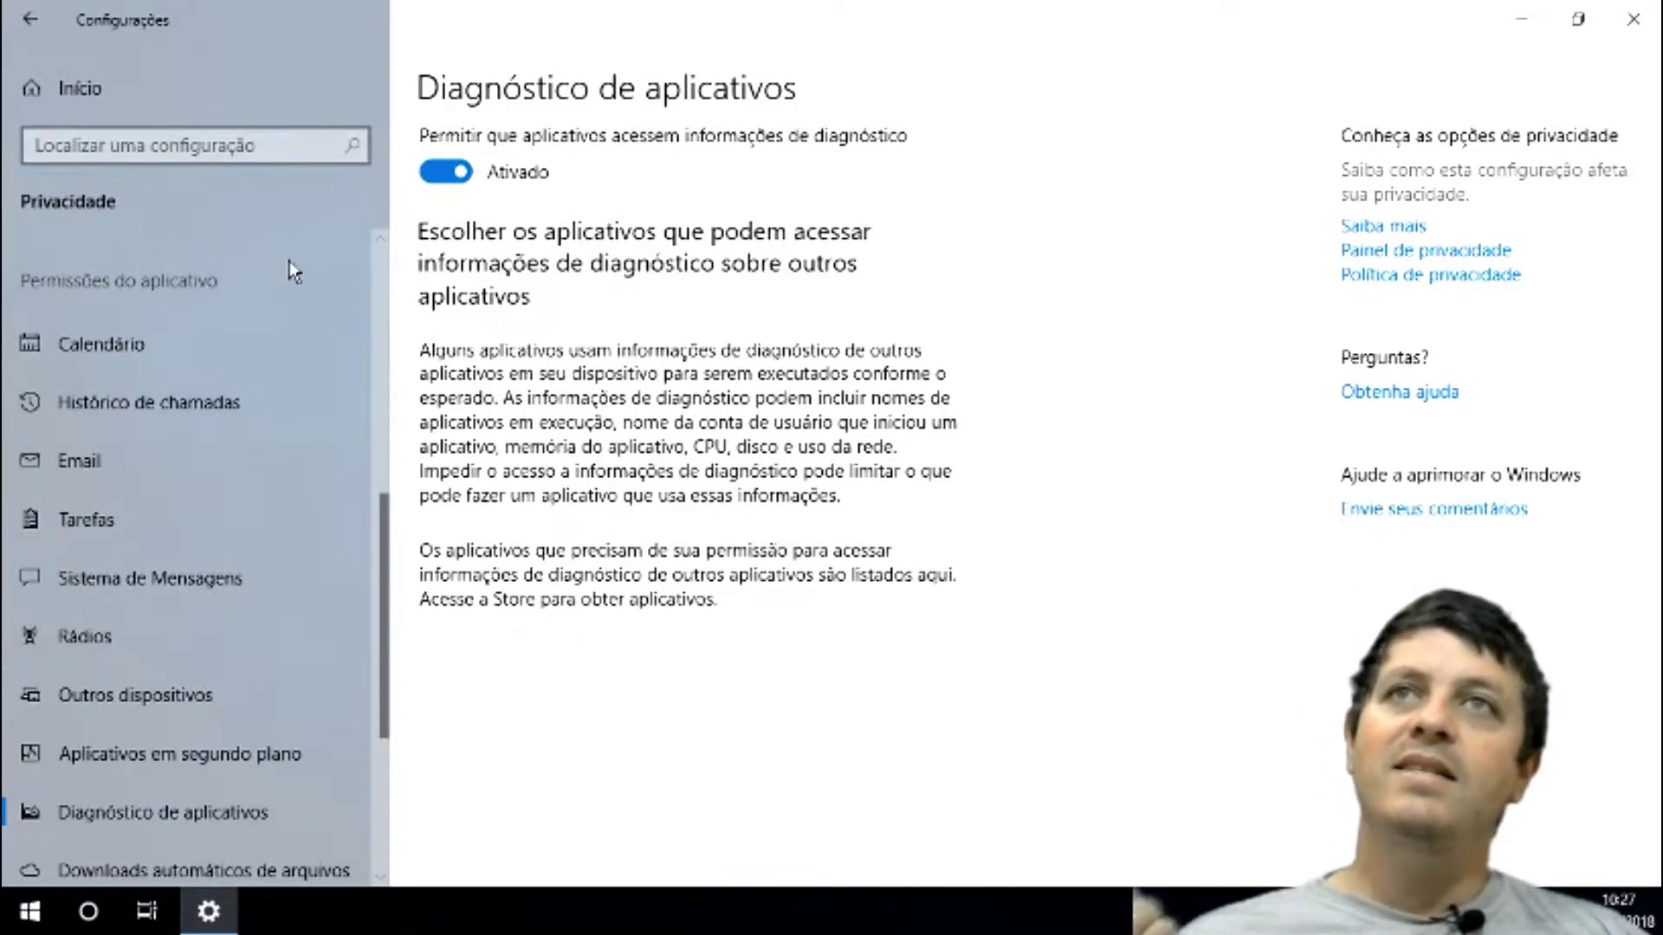
scroll(289, 262, up, 7)
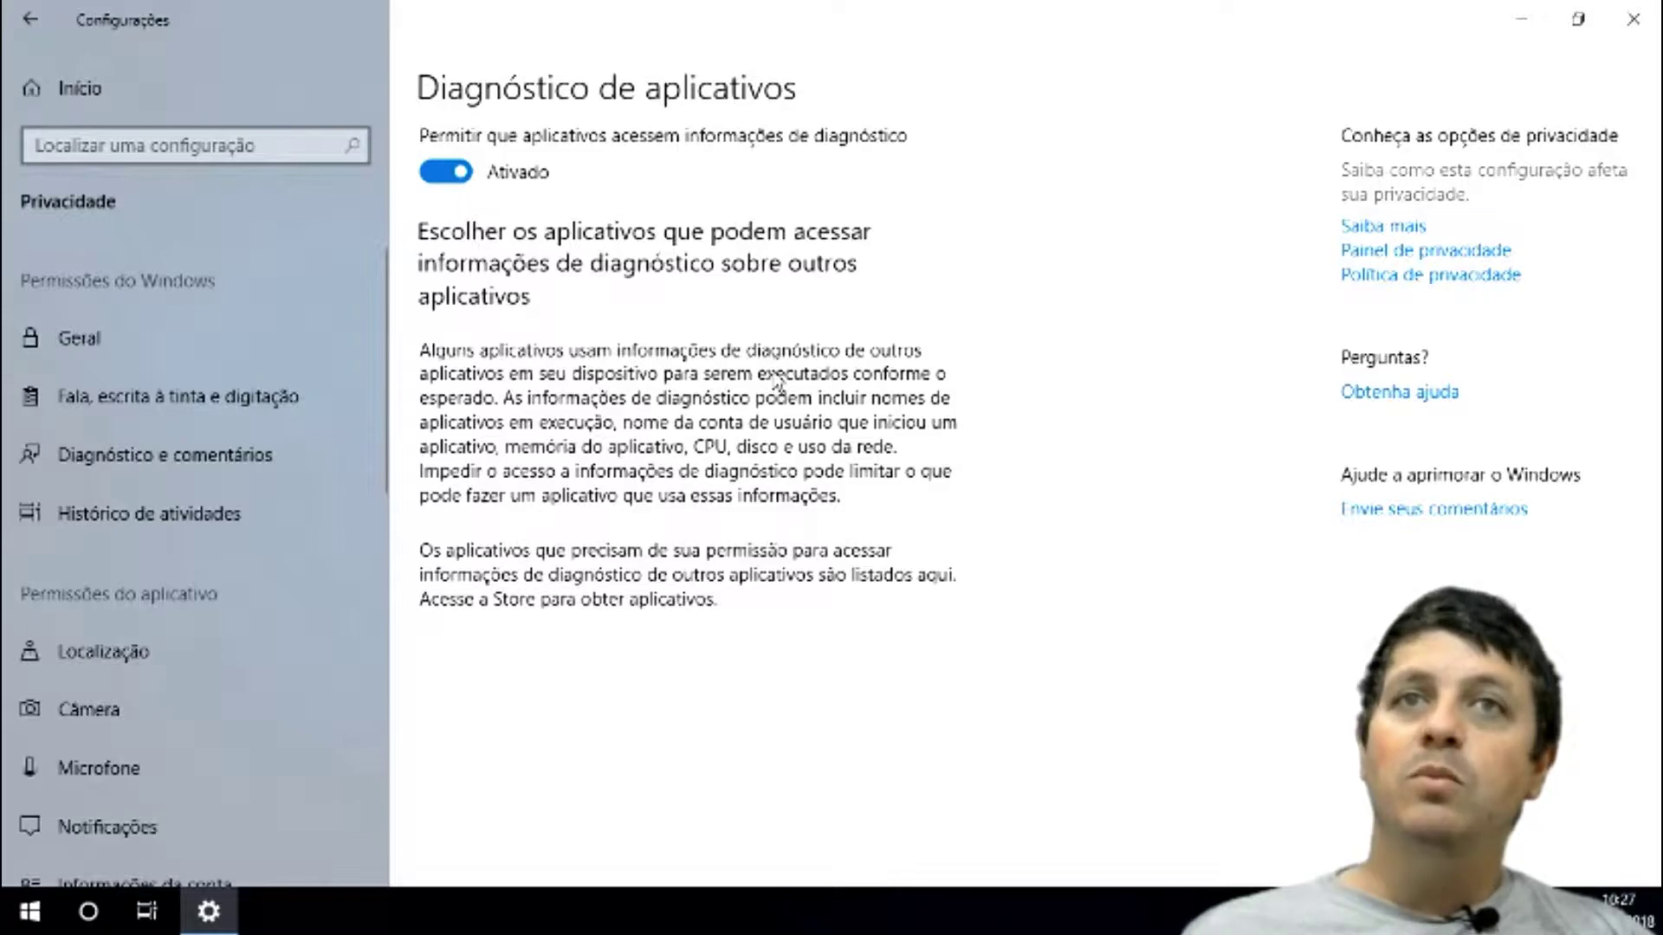
scroll(278, 658, down, 5)
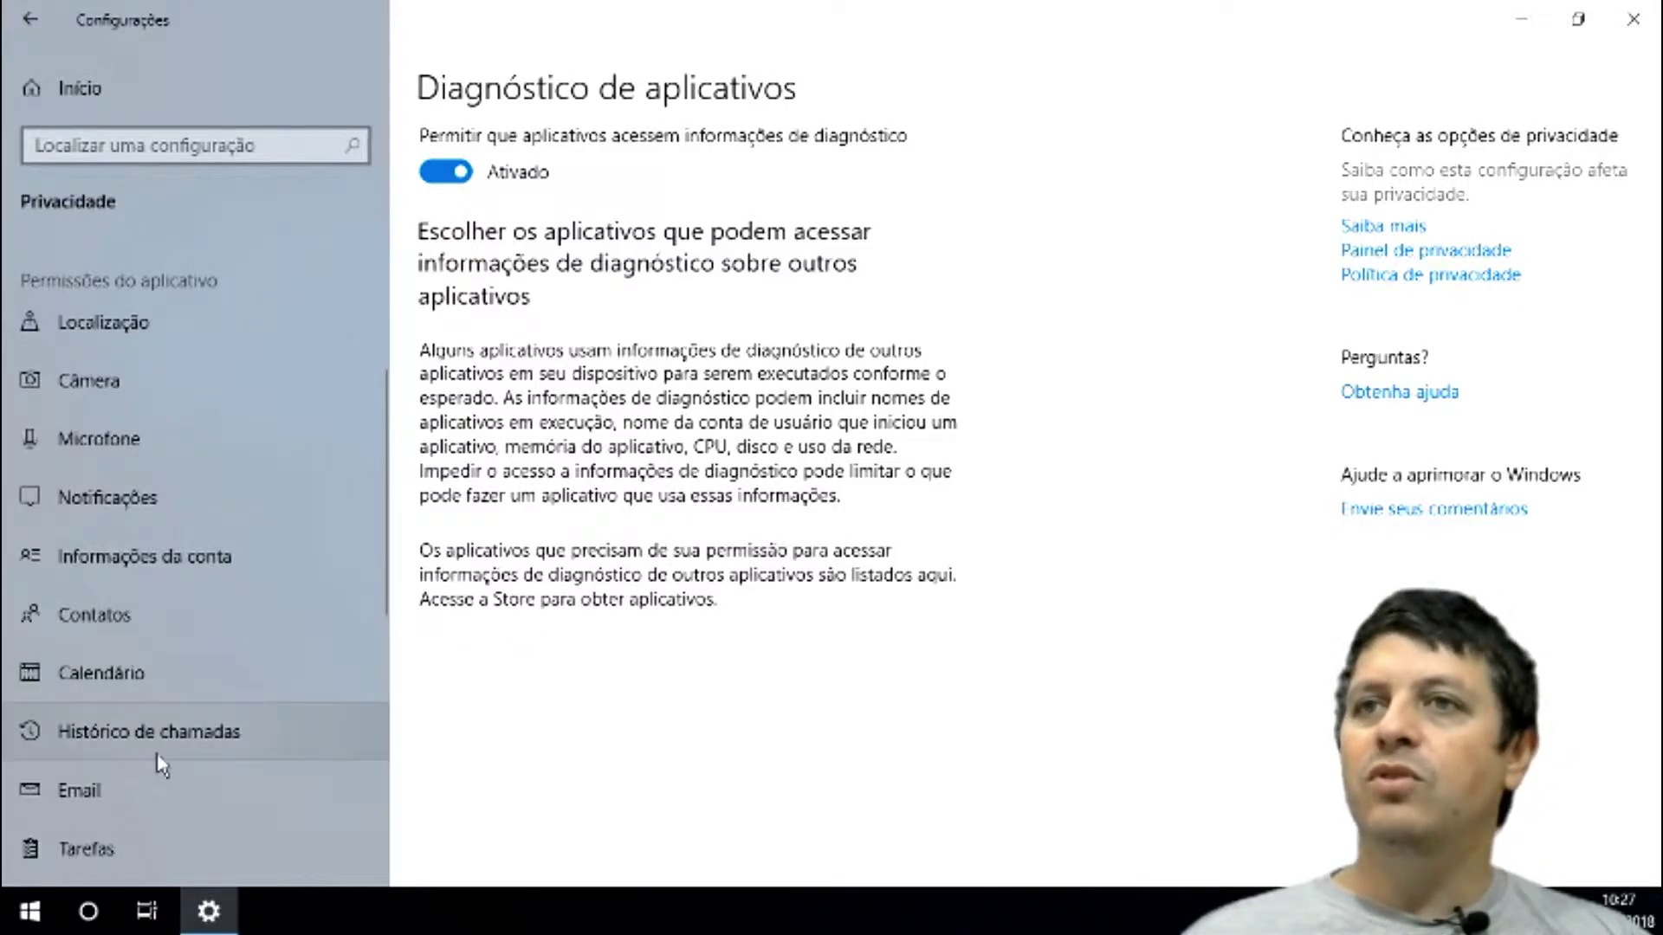
scroll(216, 735, down, 6)
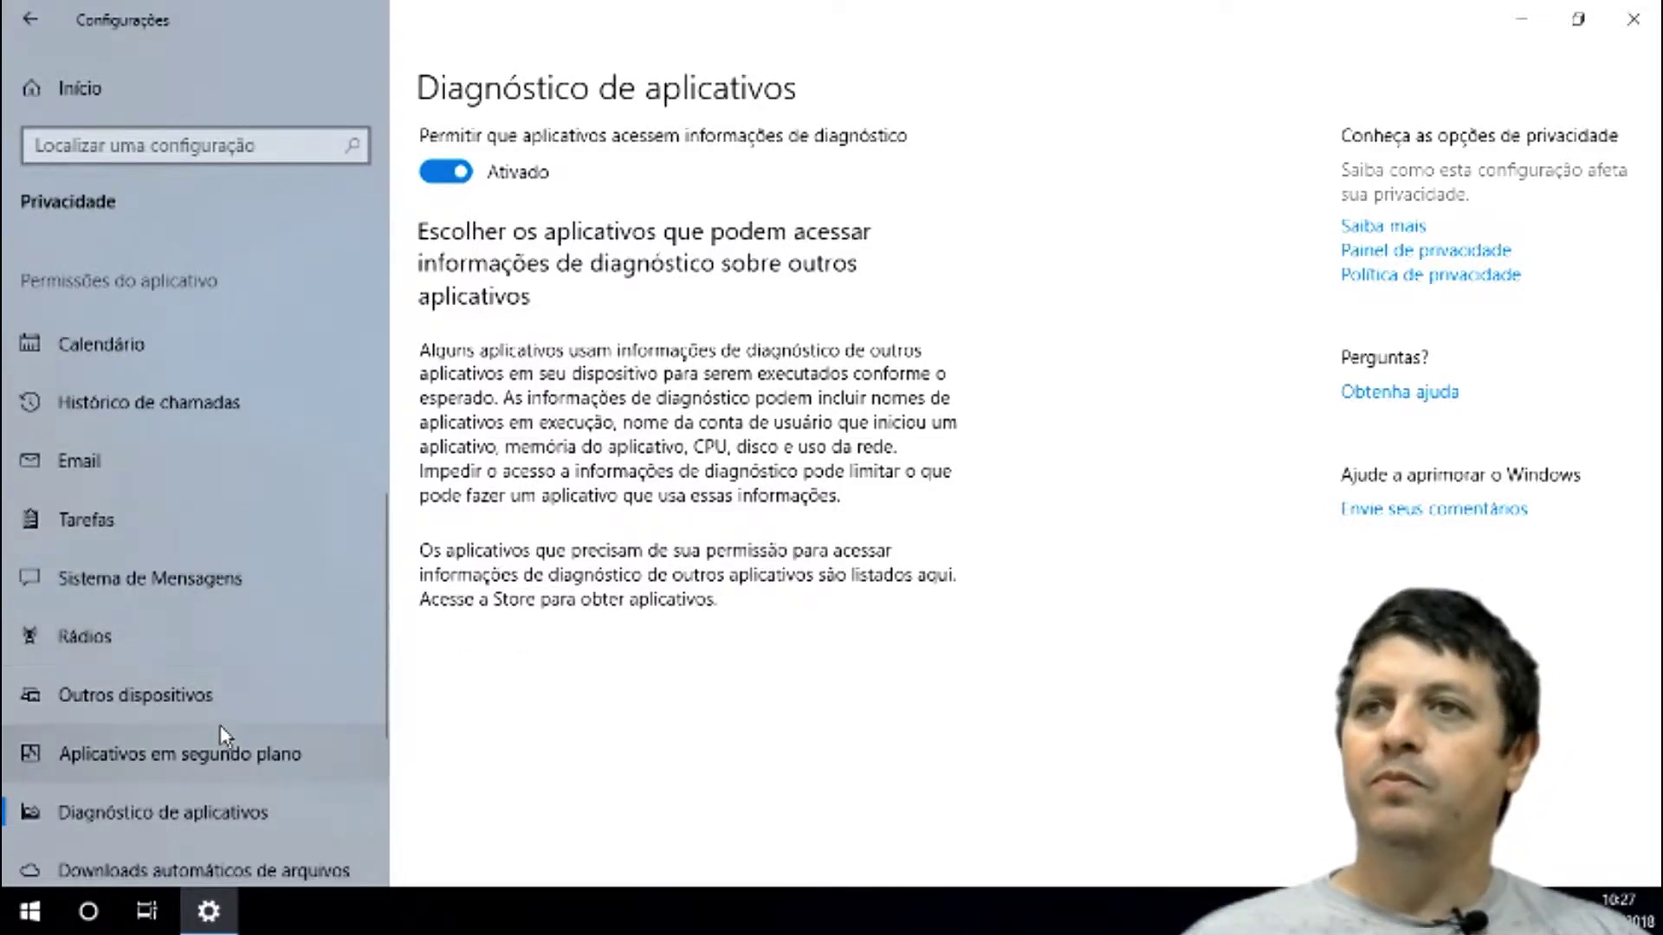
scroll(251, 806, down, 6)
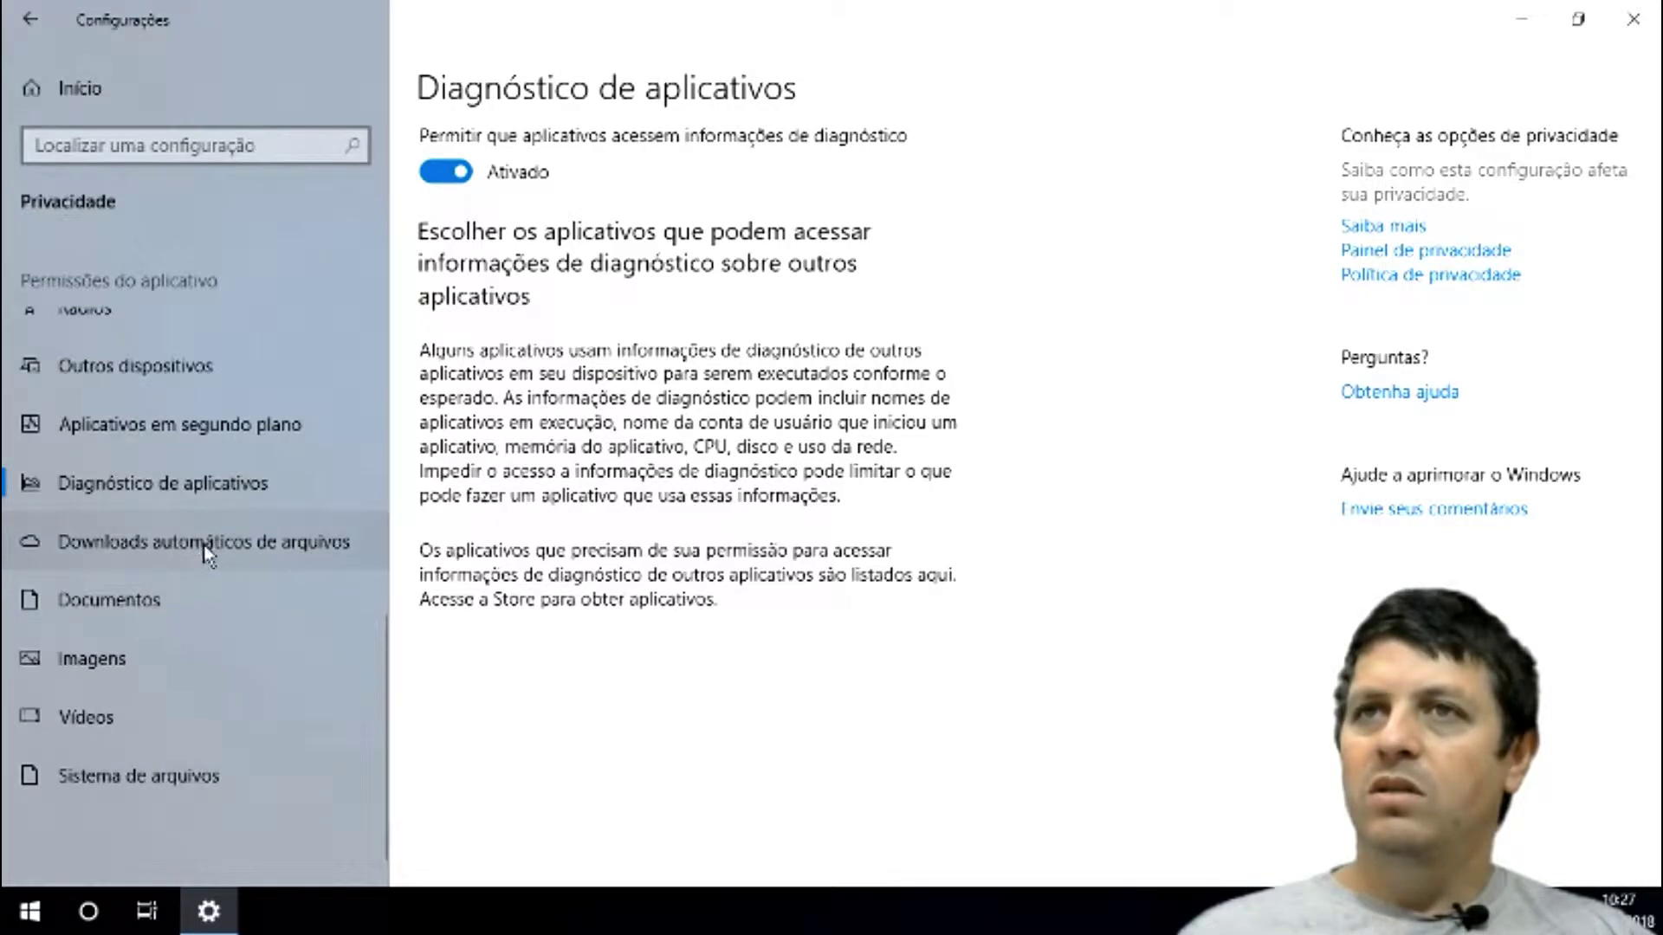
click(203, 546)
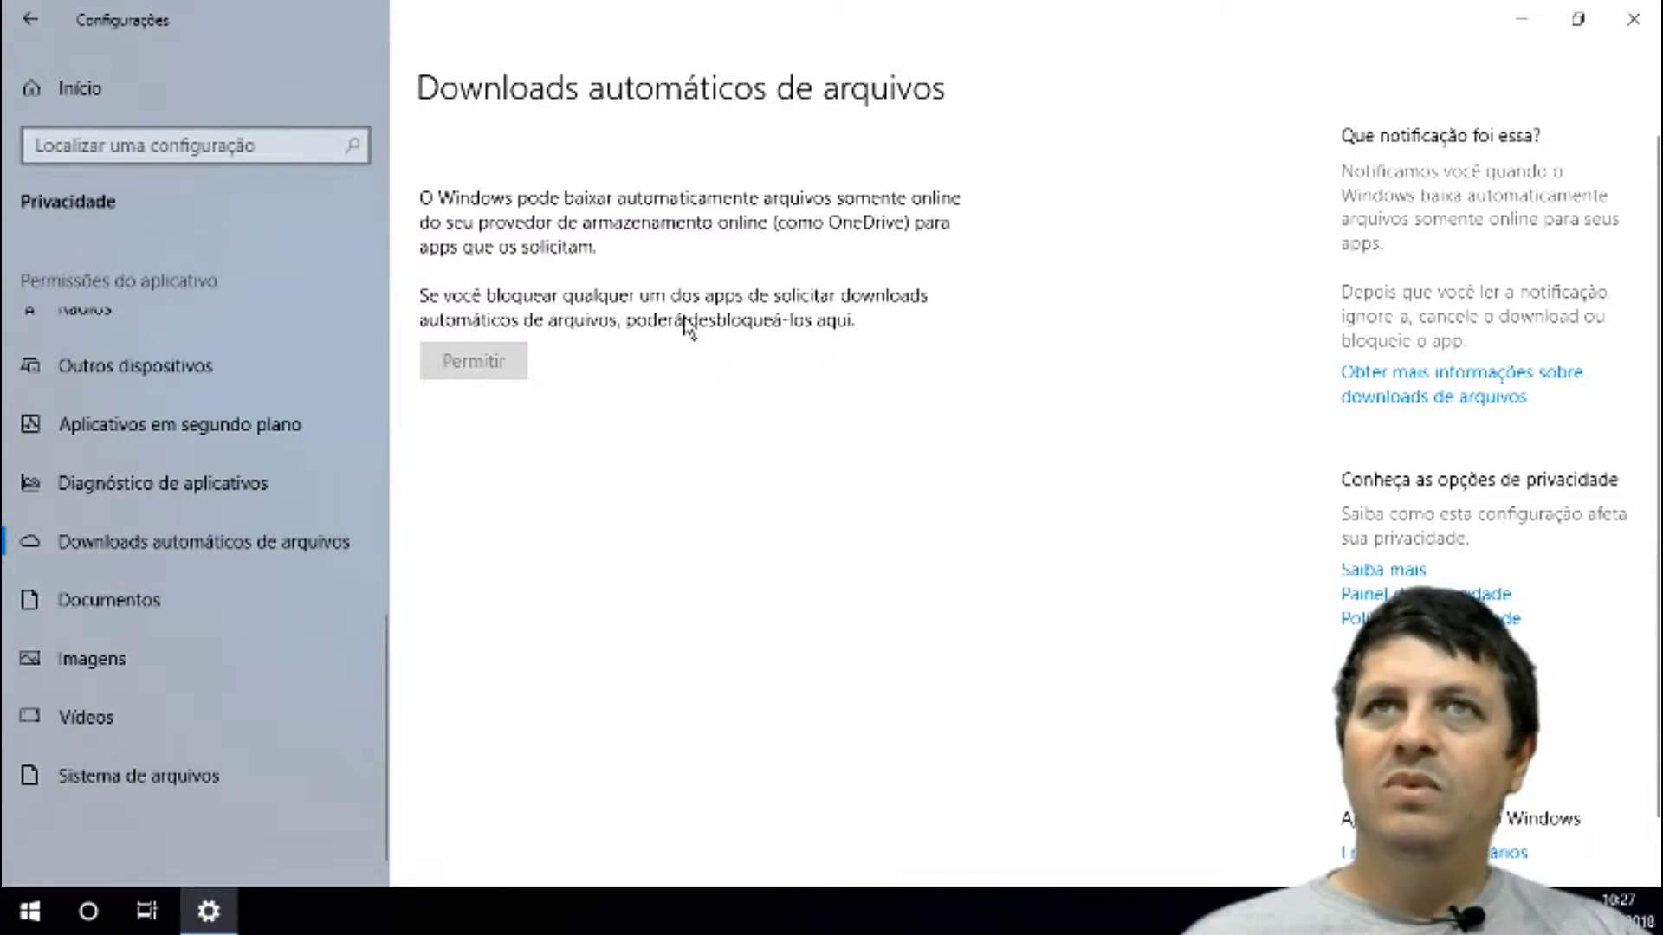
scroll(988, 617, down, 1)
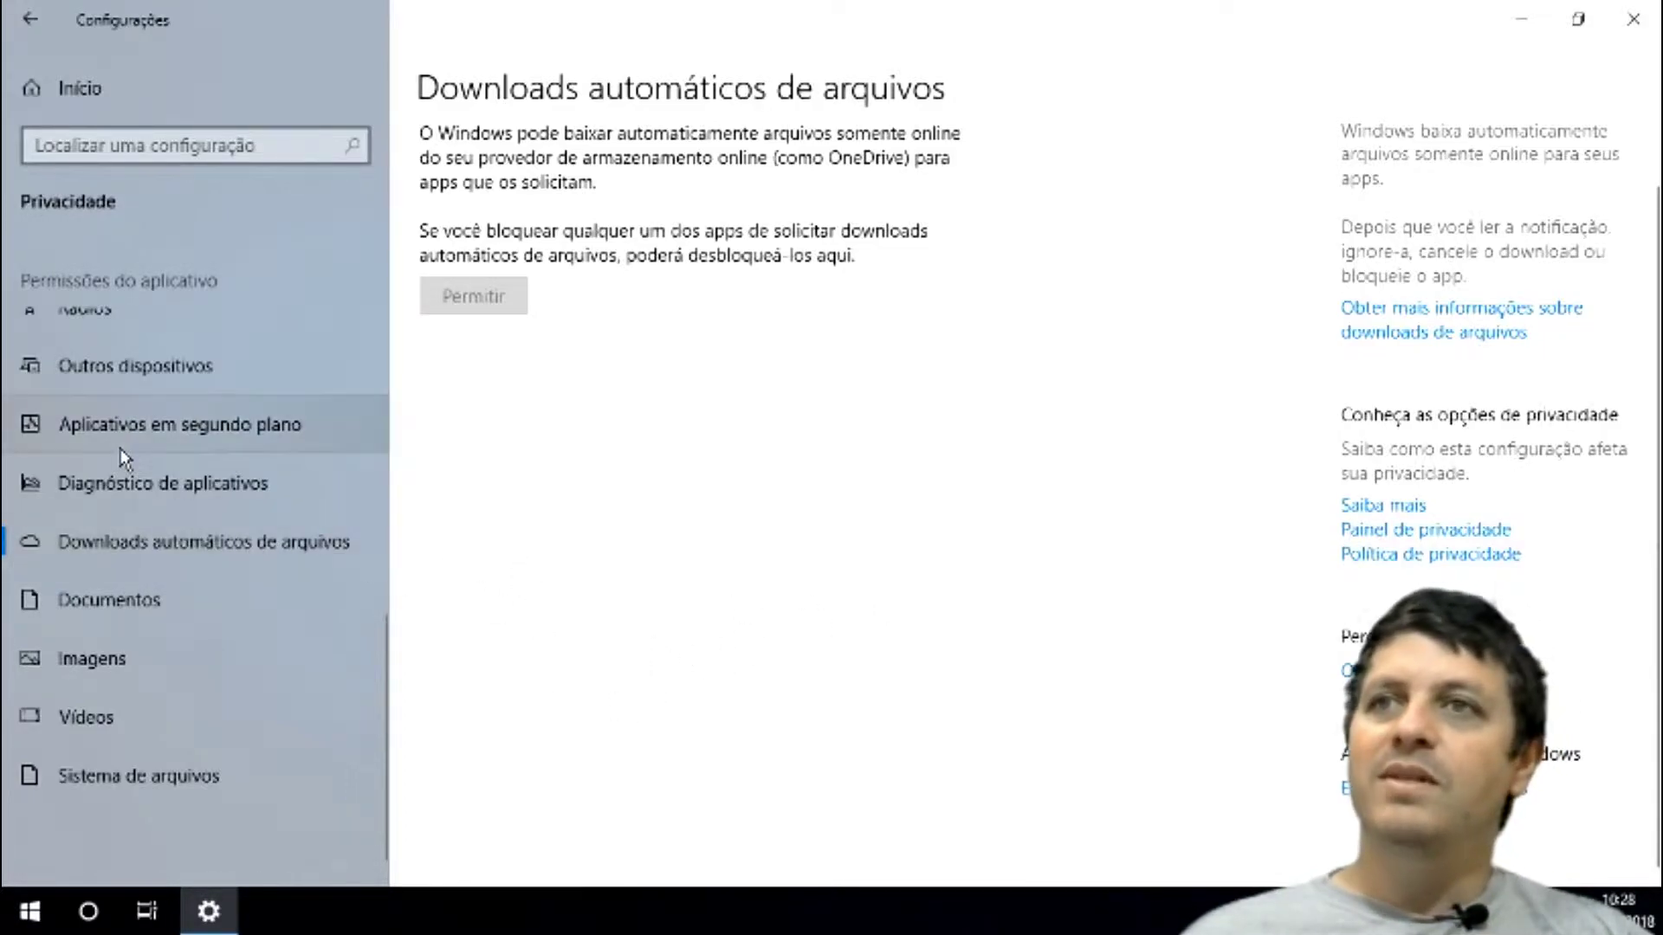
- Review the Documentos library permissions down to the individual apps, and look over the Imagens and Vídeos permissions
click(130, 599)
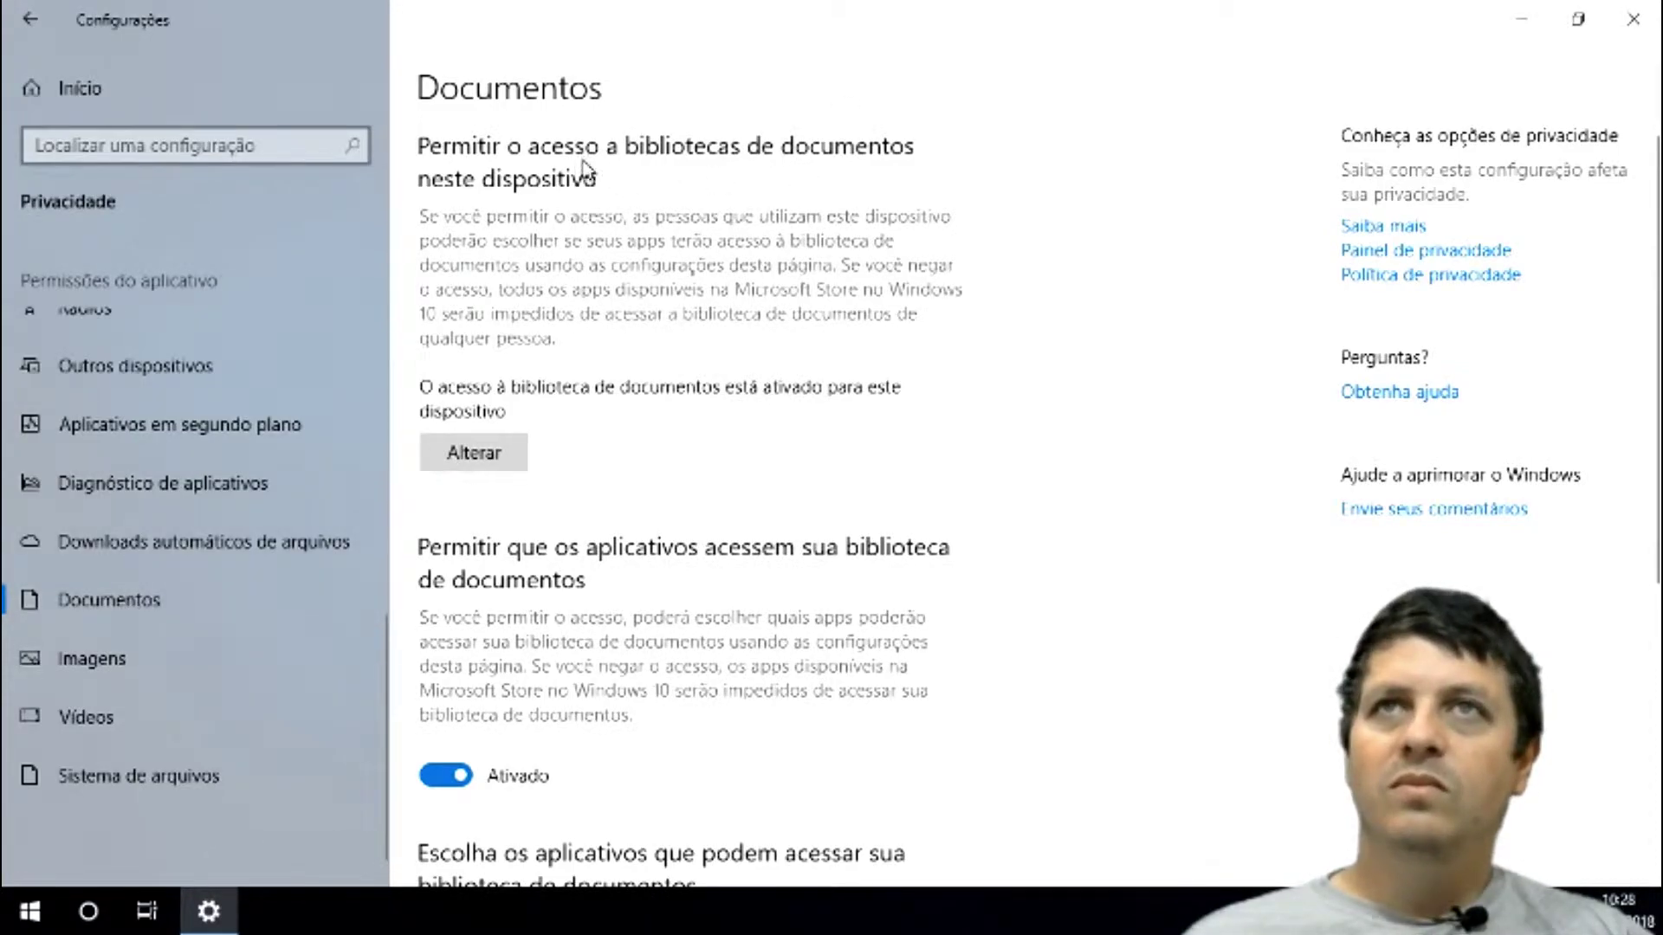
scroll(788, 218, down, 3)
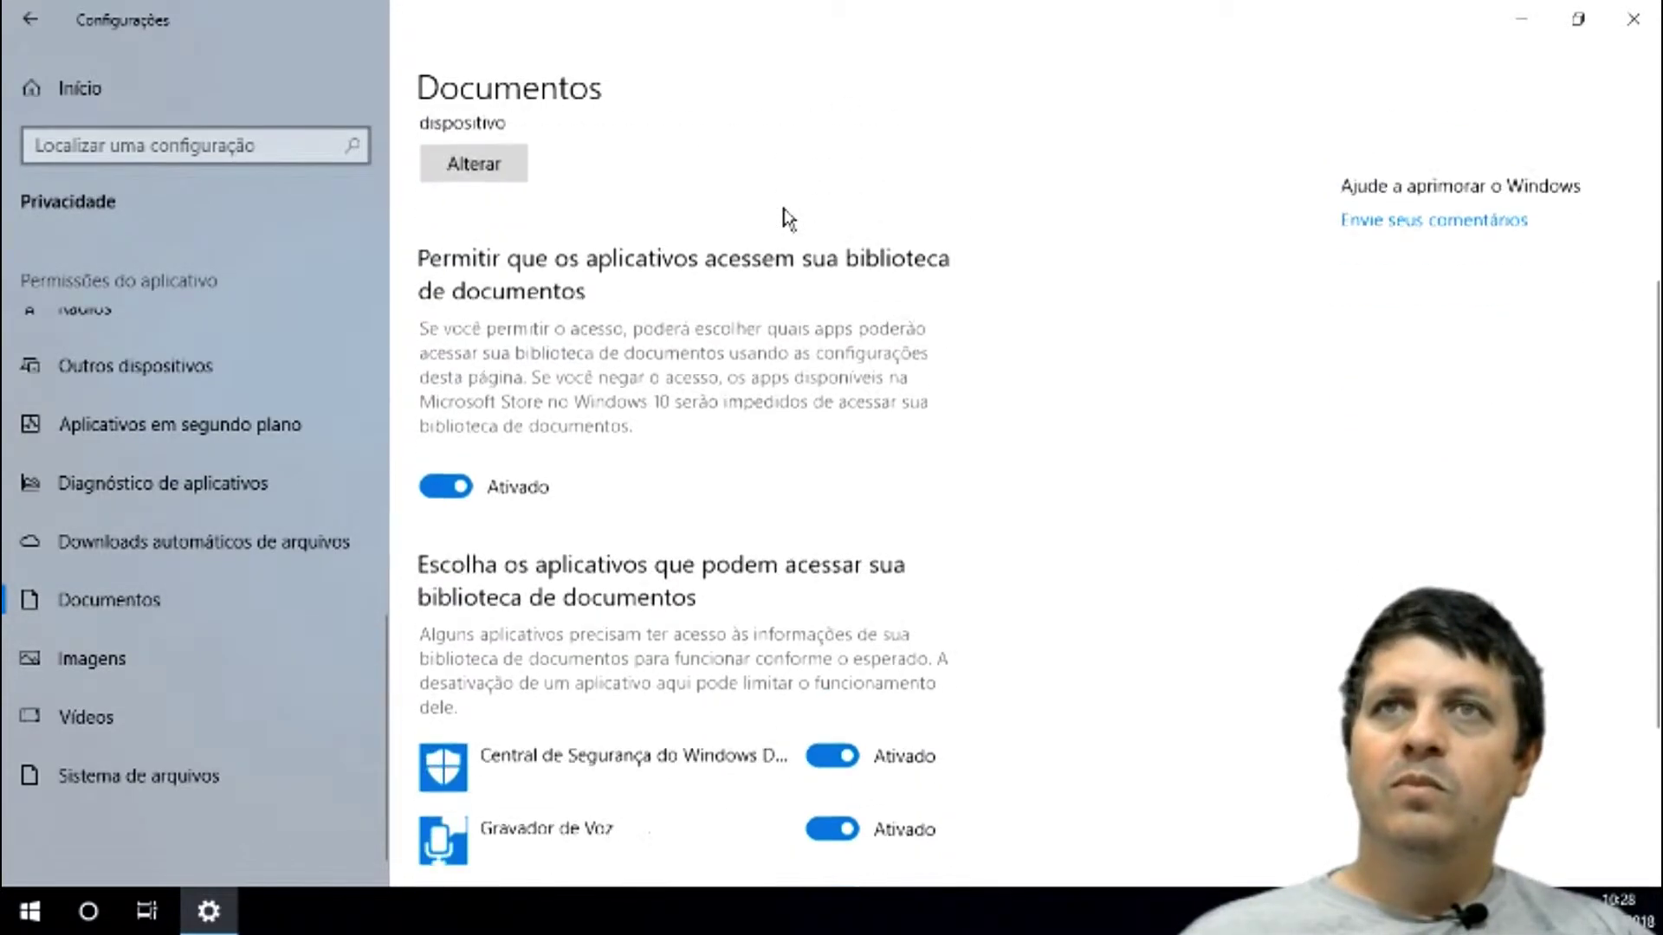
scroll(1039, 397, down, 3)
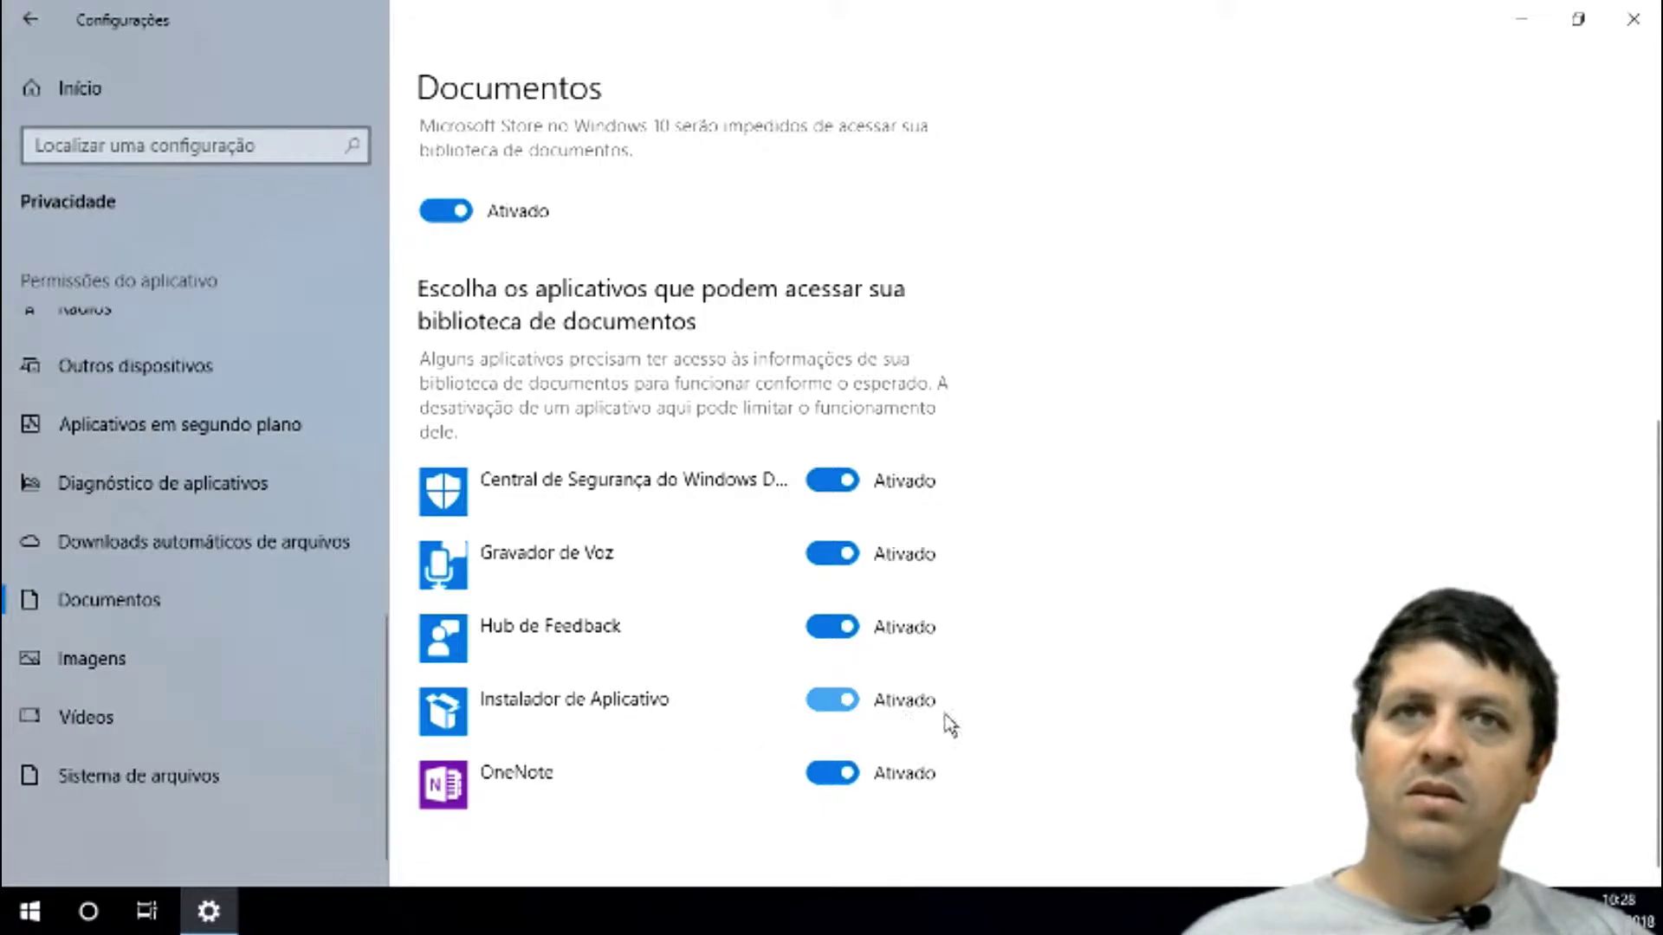
click(106, 651)
click(122, 720)
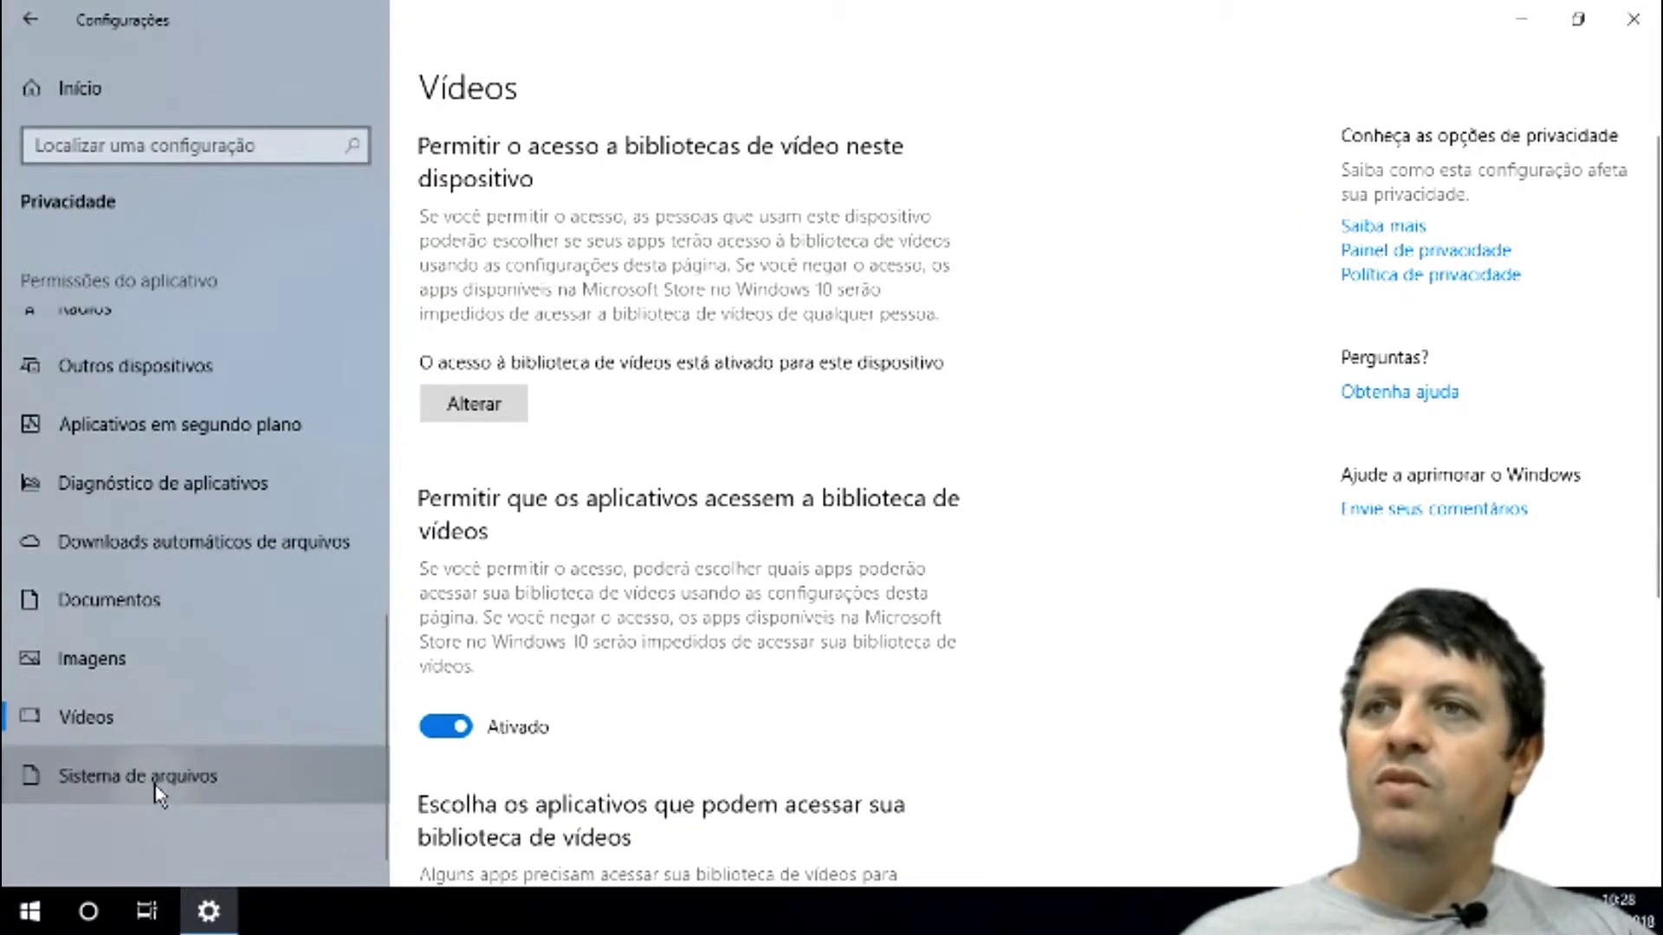
- Open the Sistema de arquivos permissions and examine the device access, the general app access and the individual apps
click(156, 786)
scroll(906, 594, down, 3)
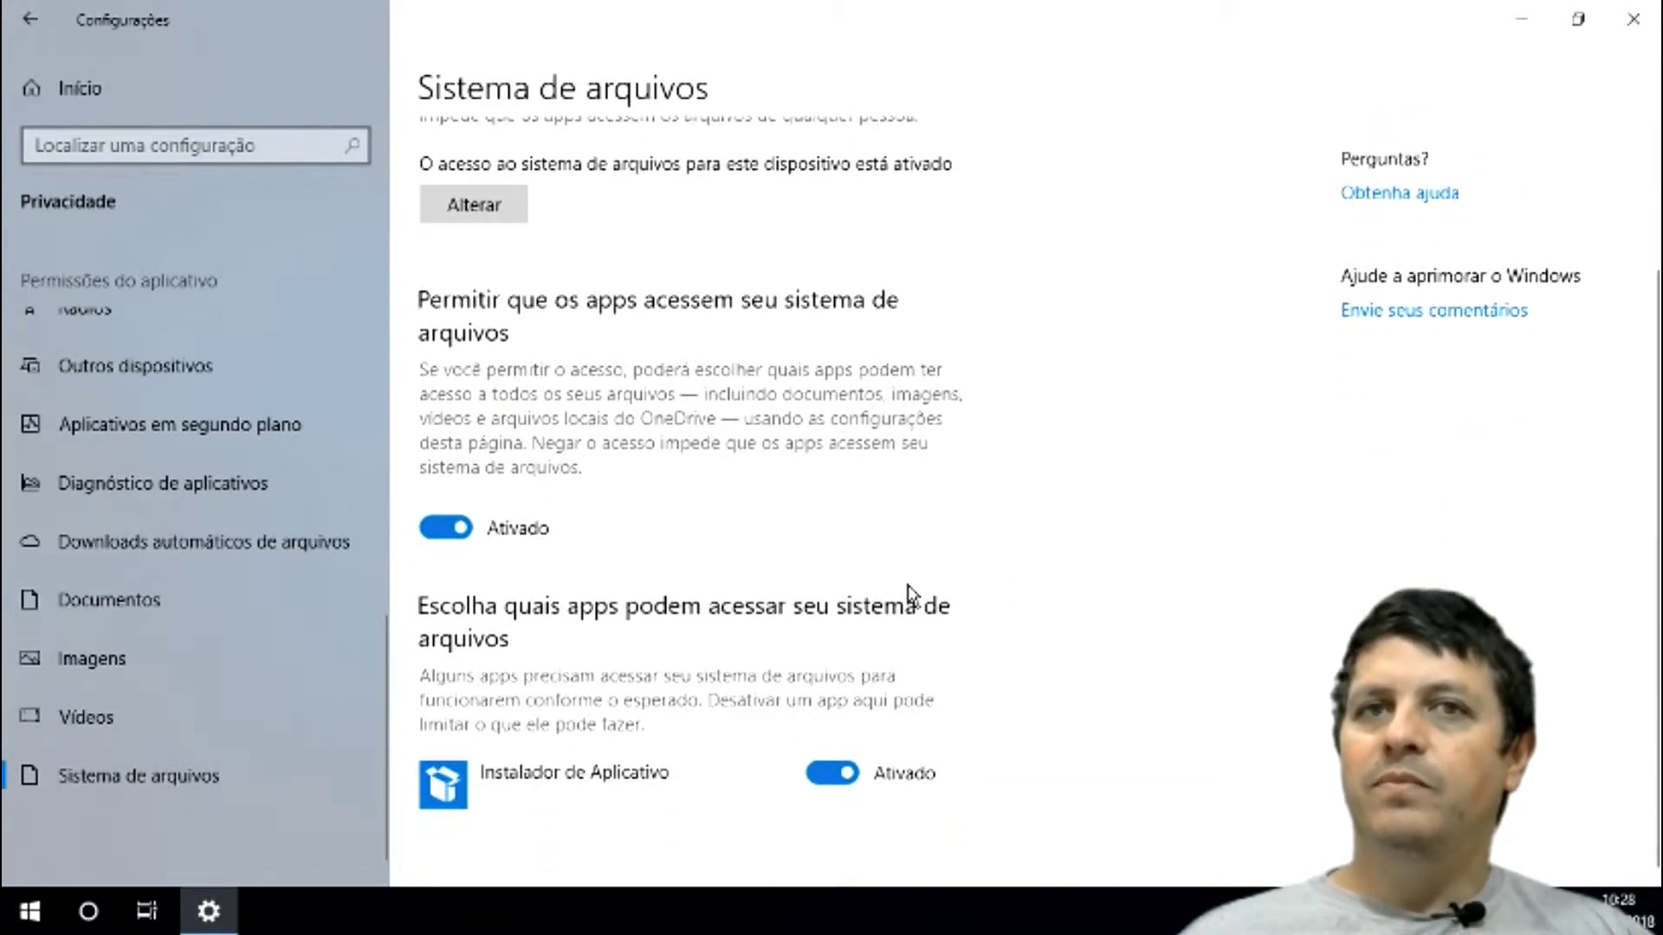
scroll(994, 692, up, 3)
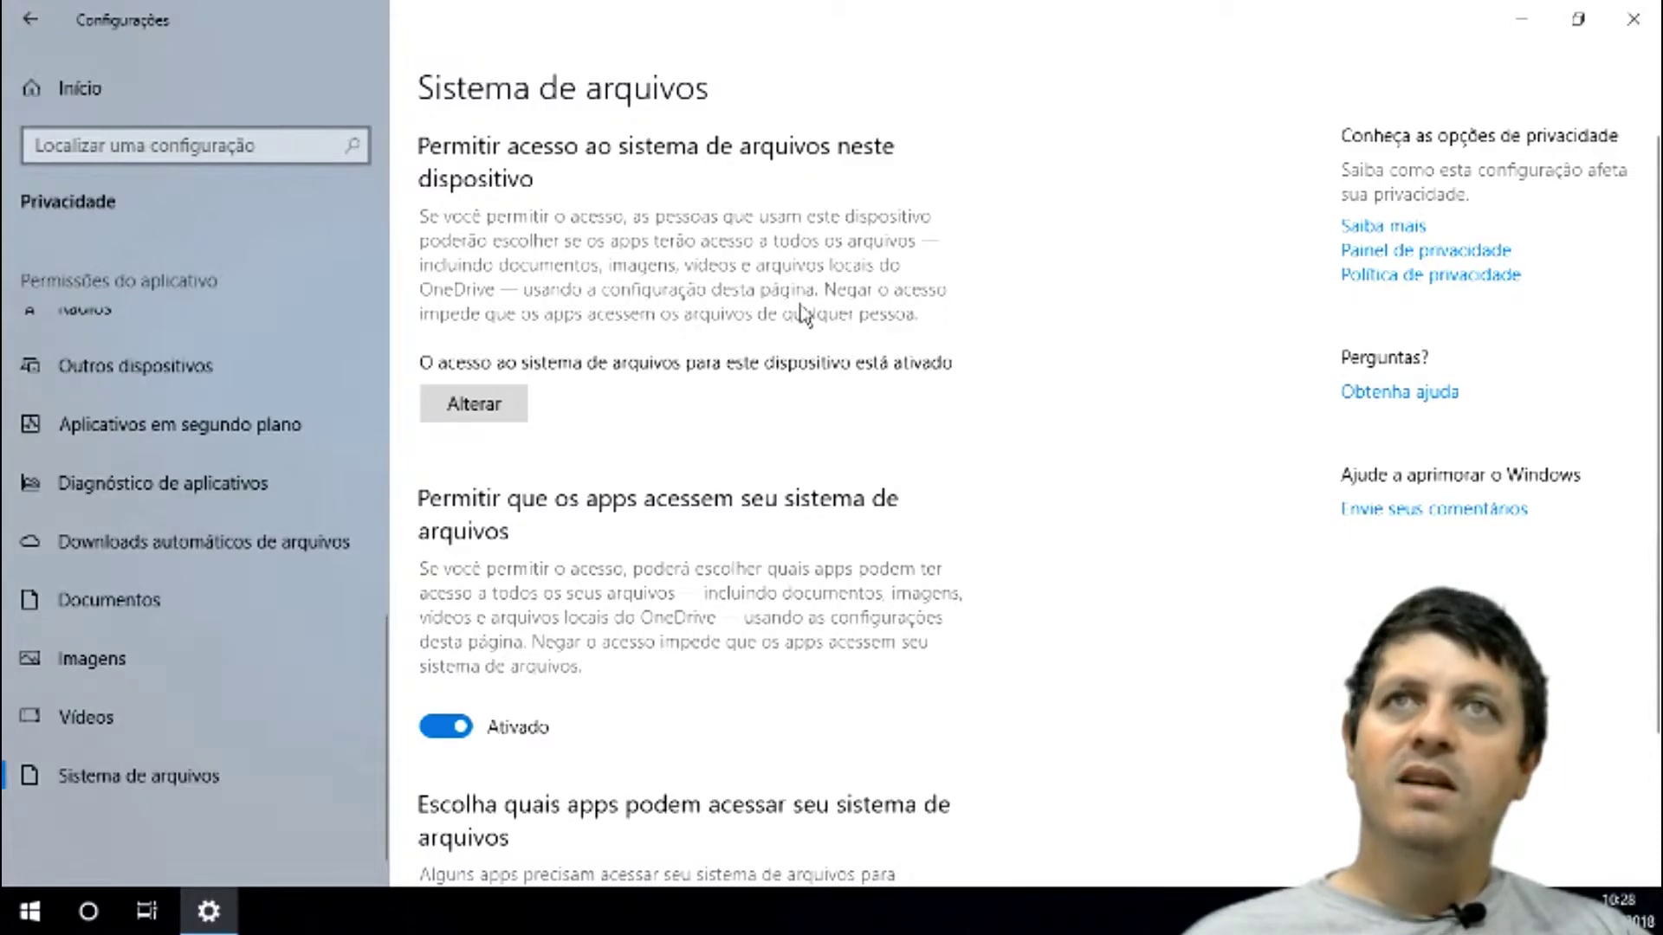
scroll(682, 286, down, 2)
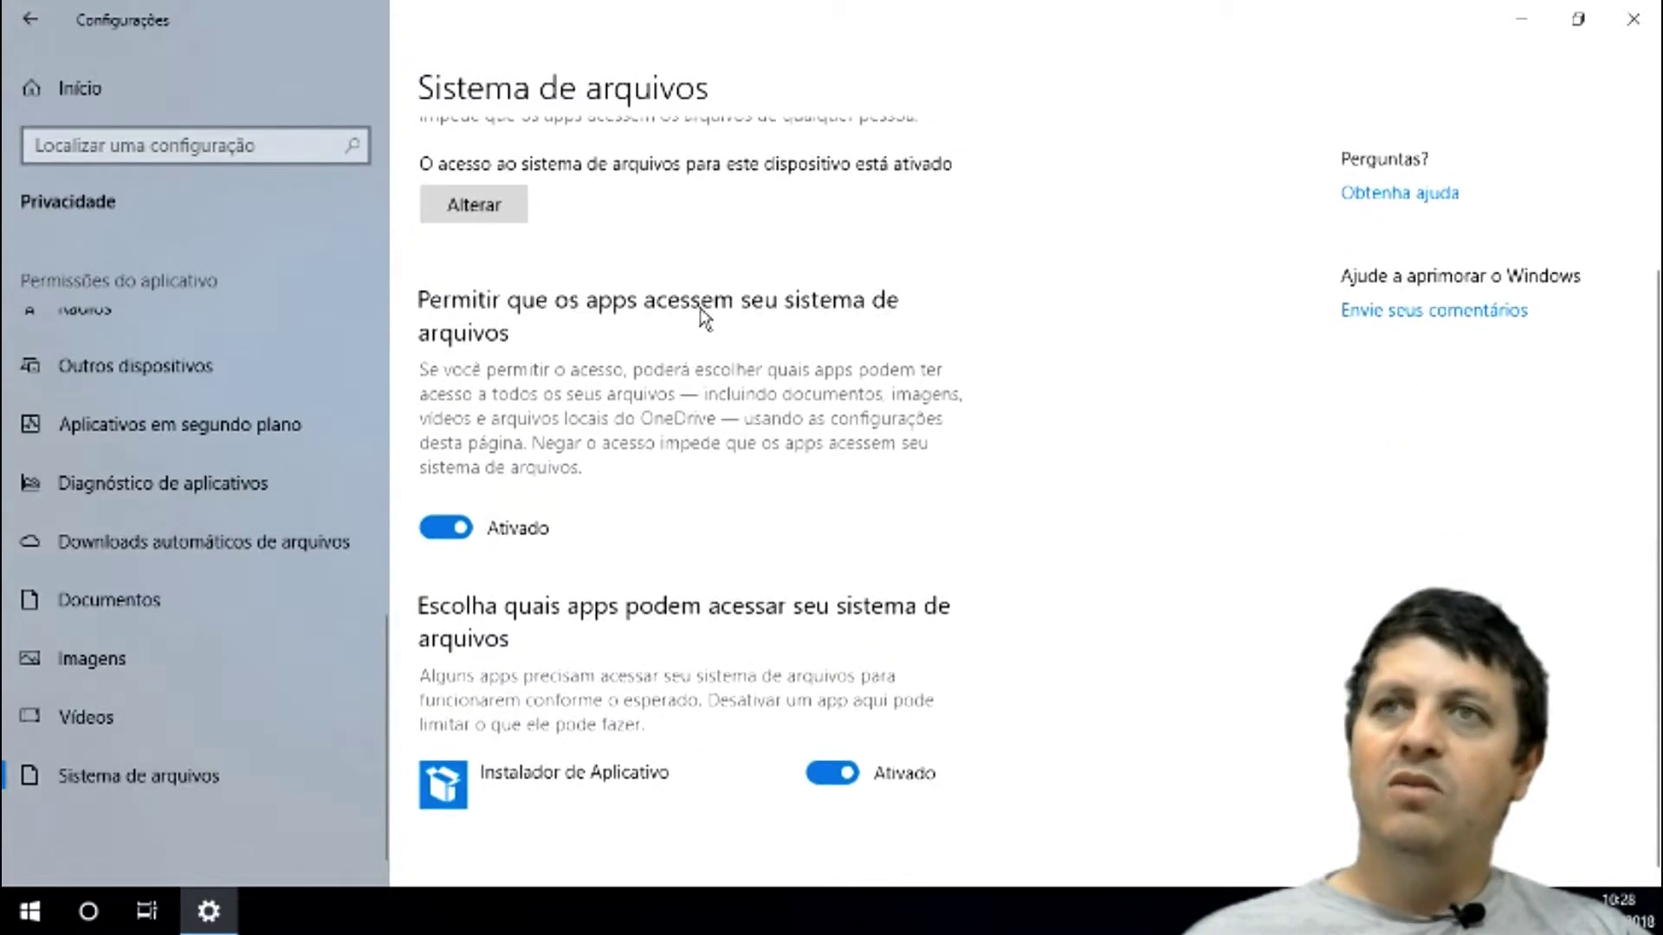
scroll(702, 371, up, 2)
scroll(682, 404, up, 1)
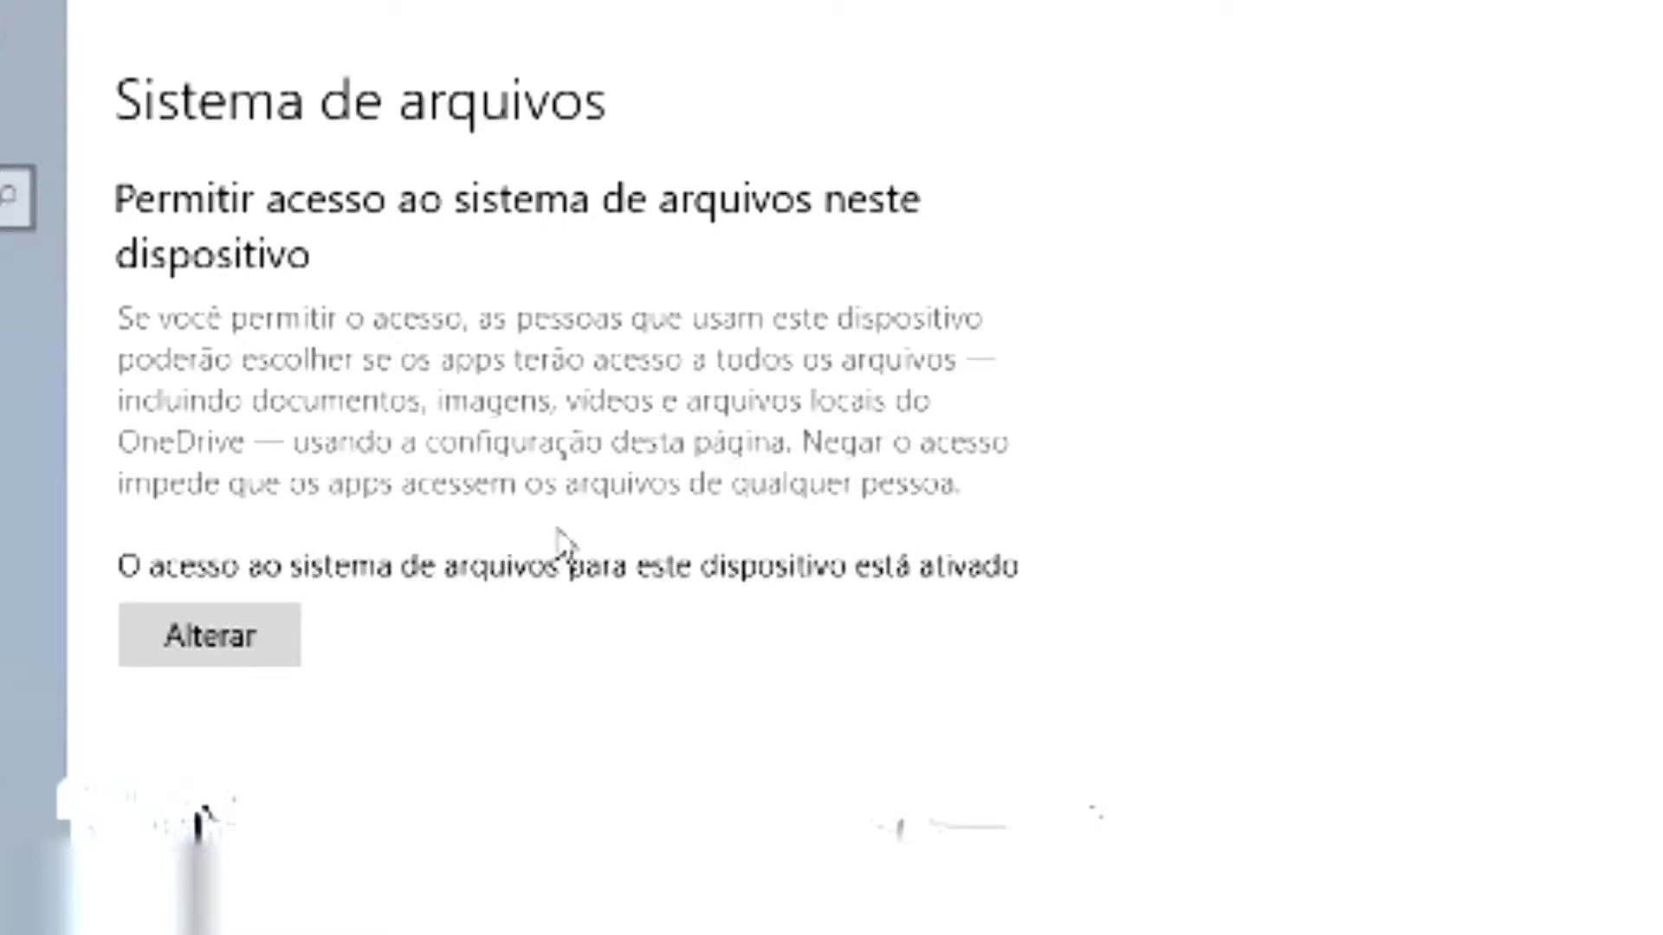
scroll(606, 571, down, 3)
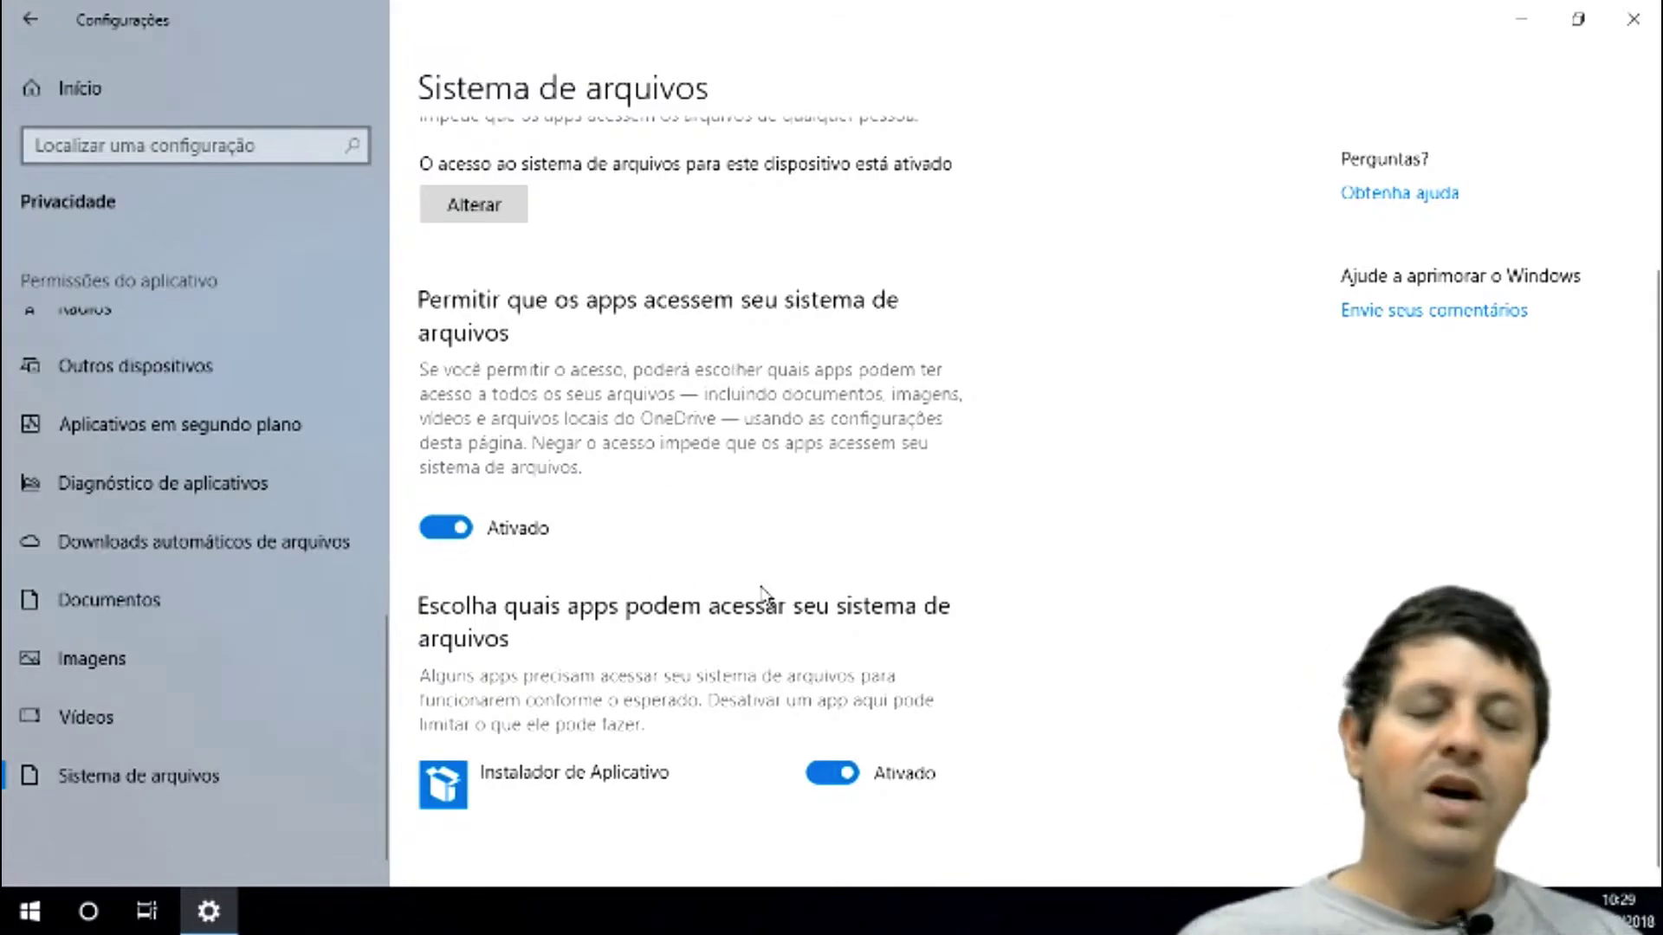
scroll(745, 596, up, 2)
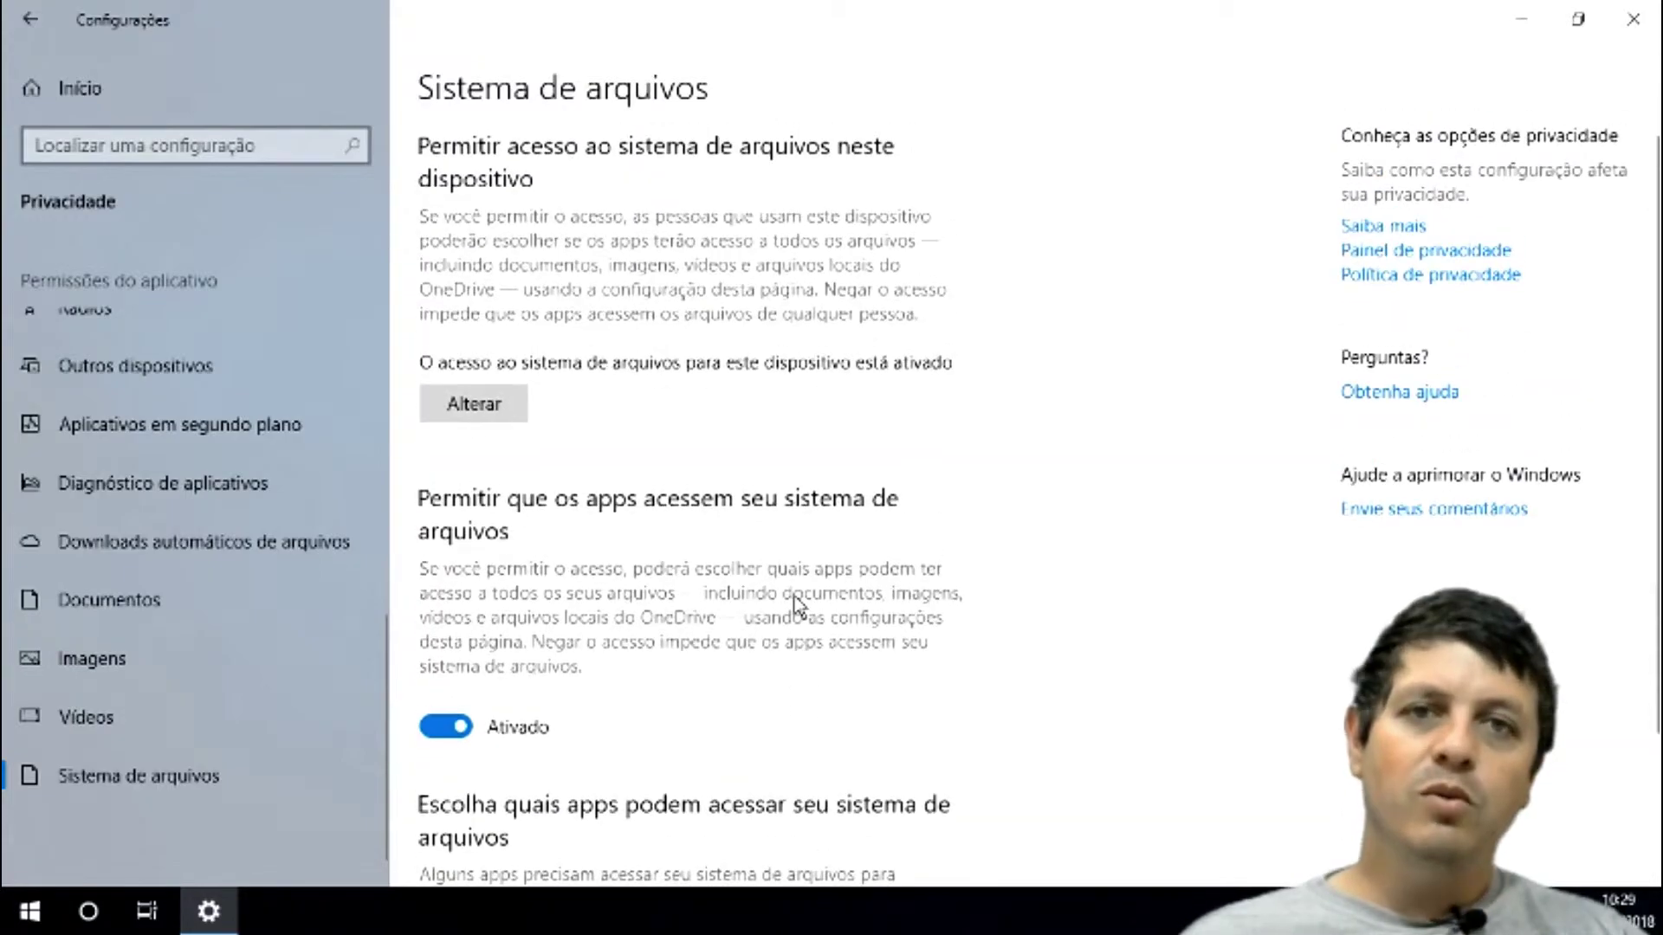